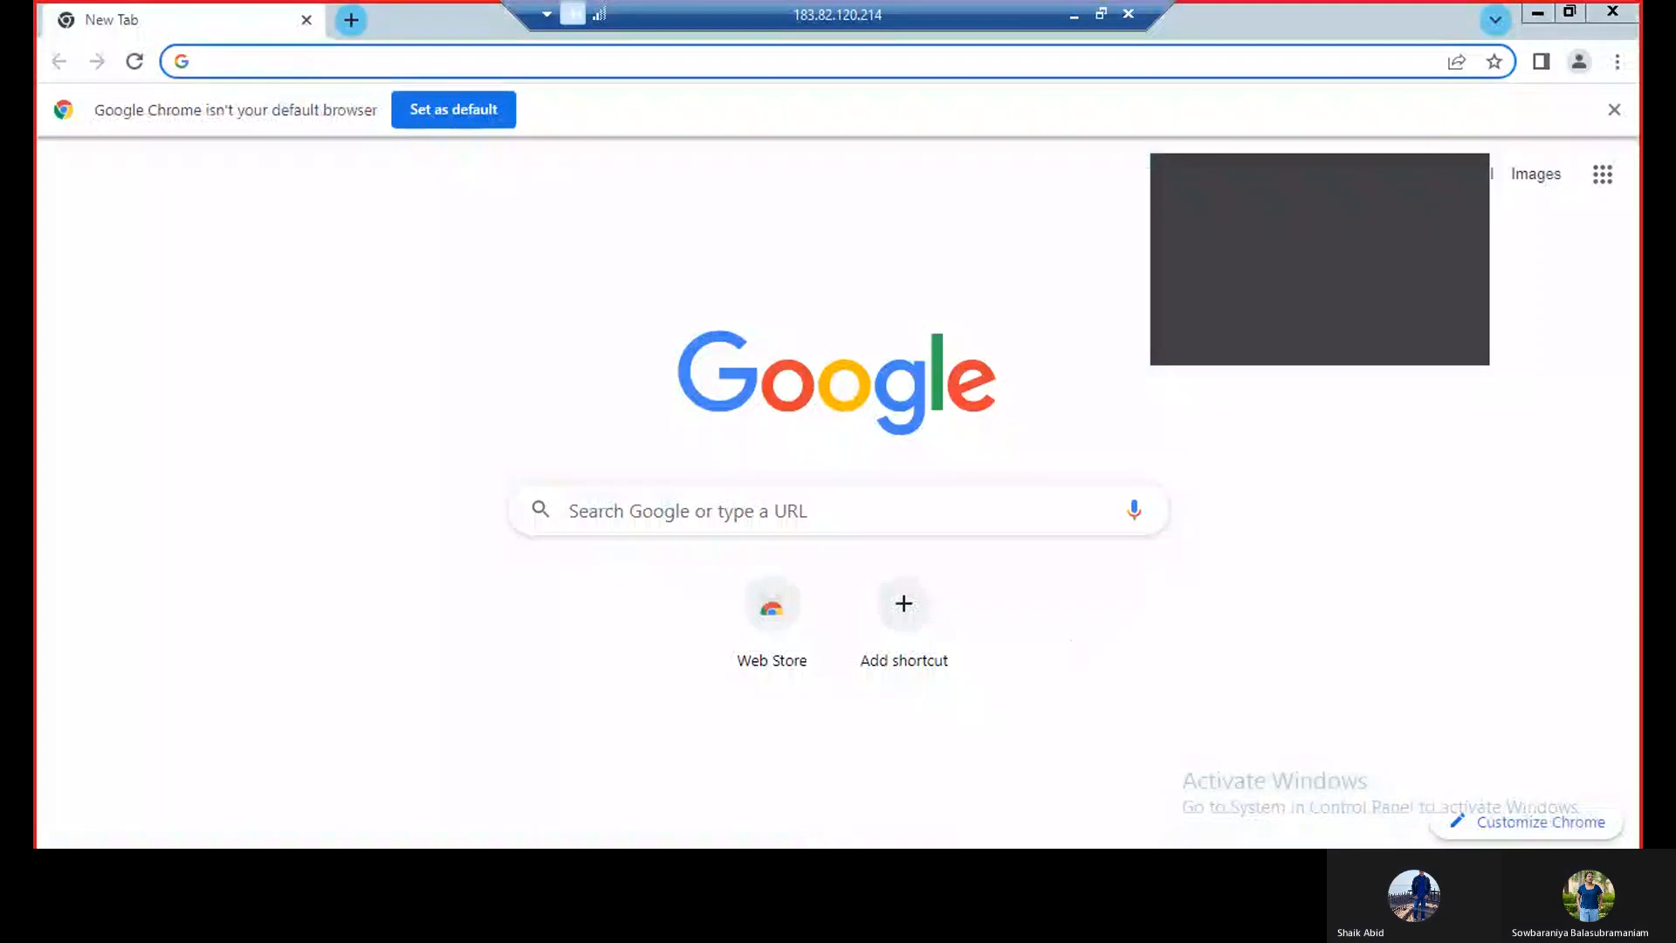
Switch from the browser to the SAP Easy Access window.
mouse_move(421, 846)
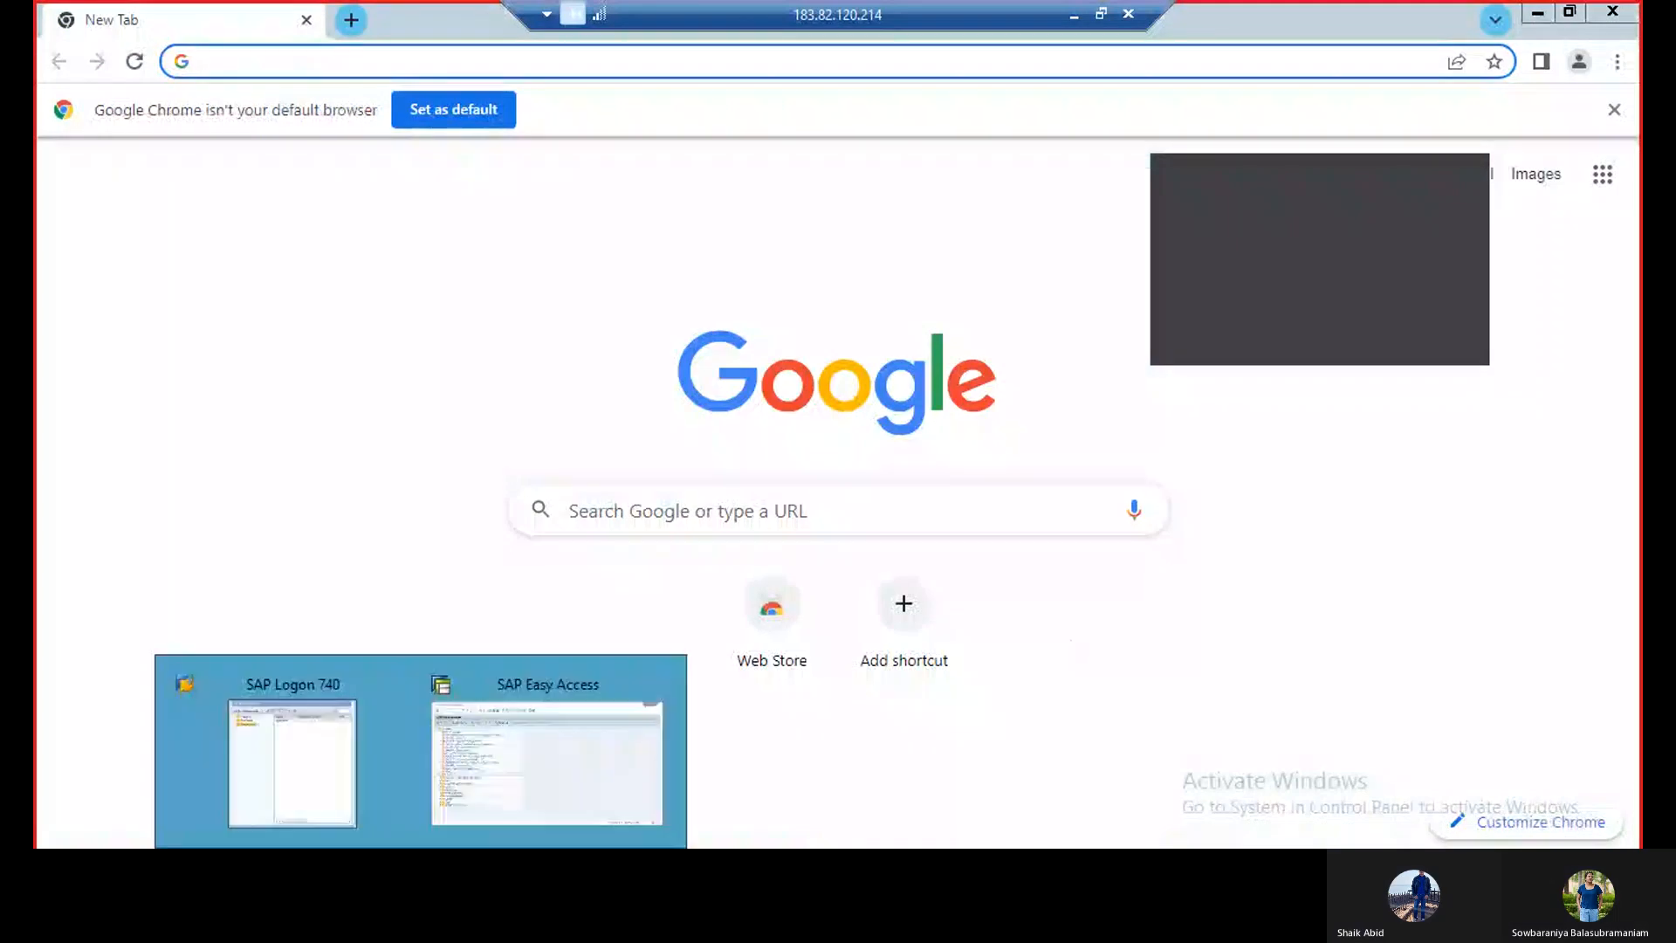
left_click(507, 781)
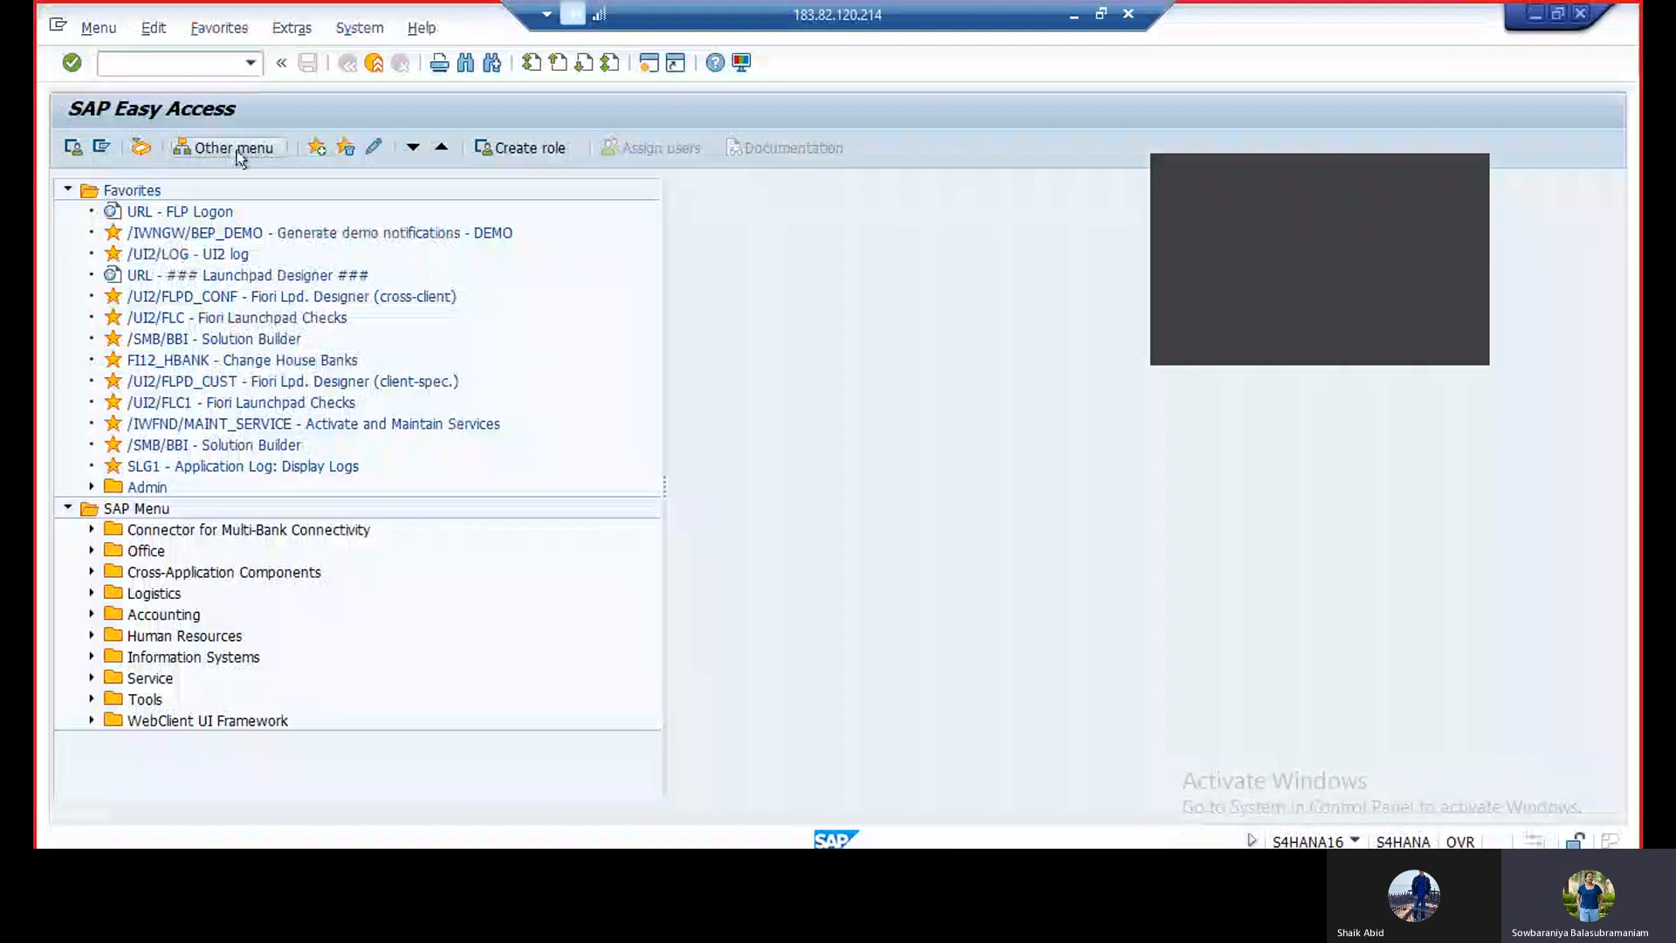
left_click(237, 153)
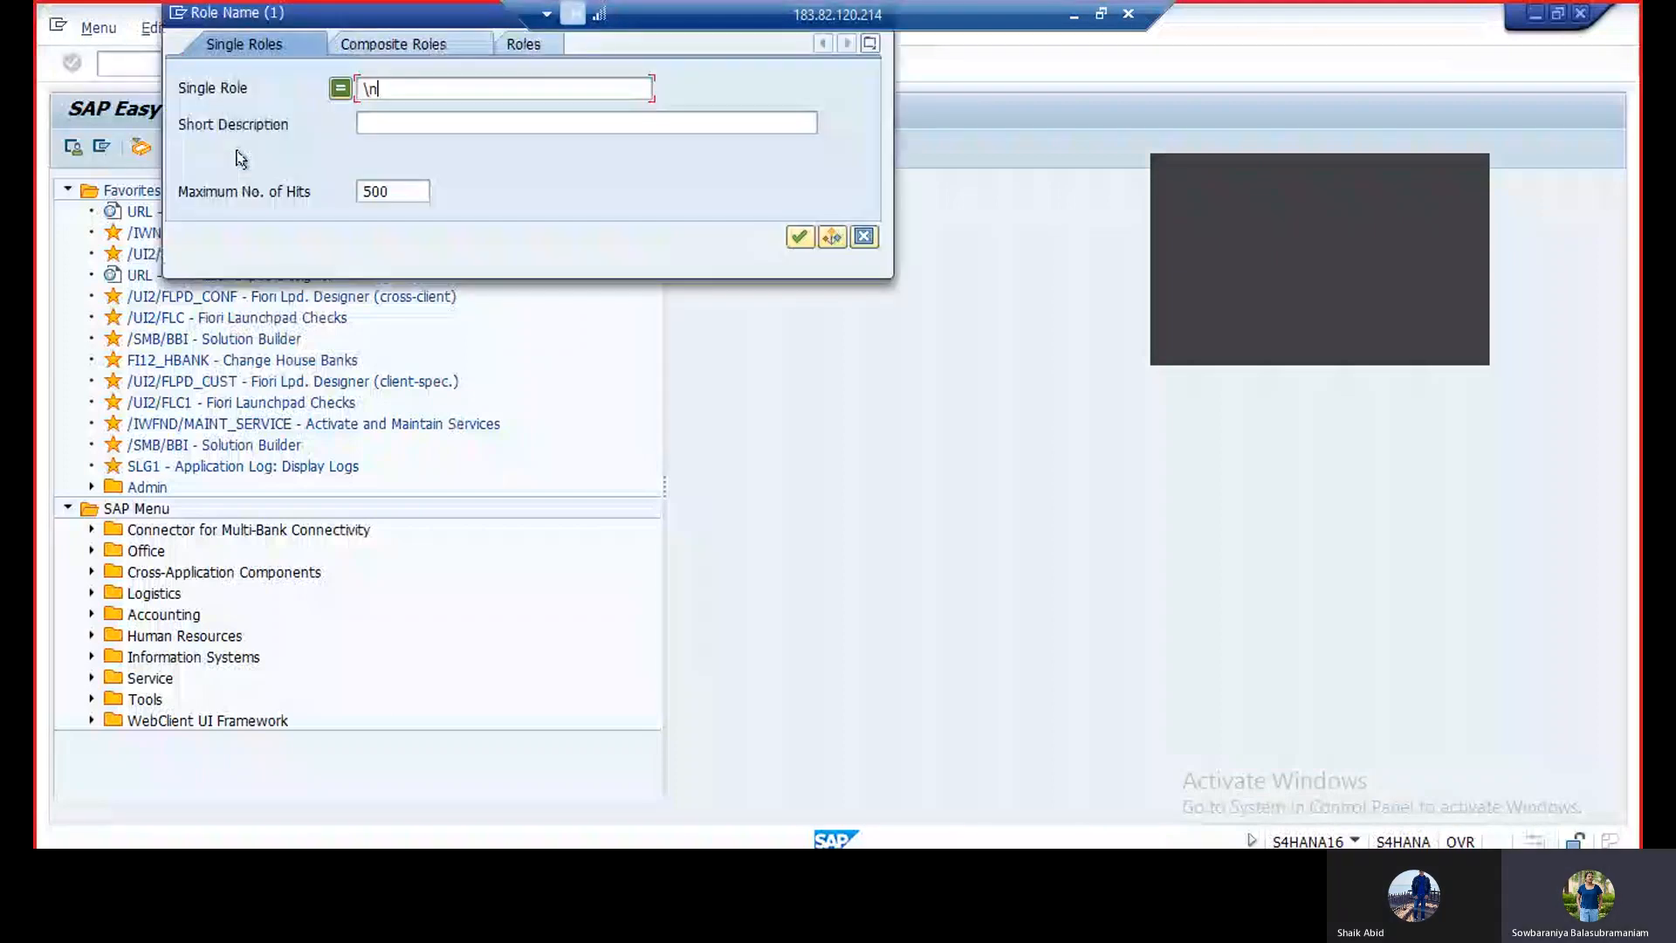
left_click(863, 238)
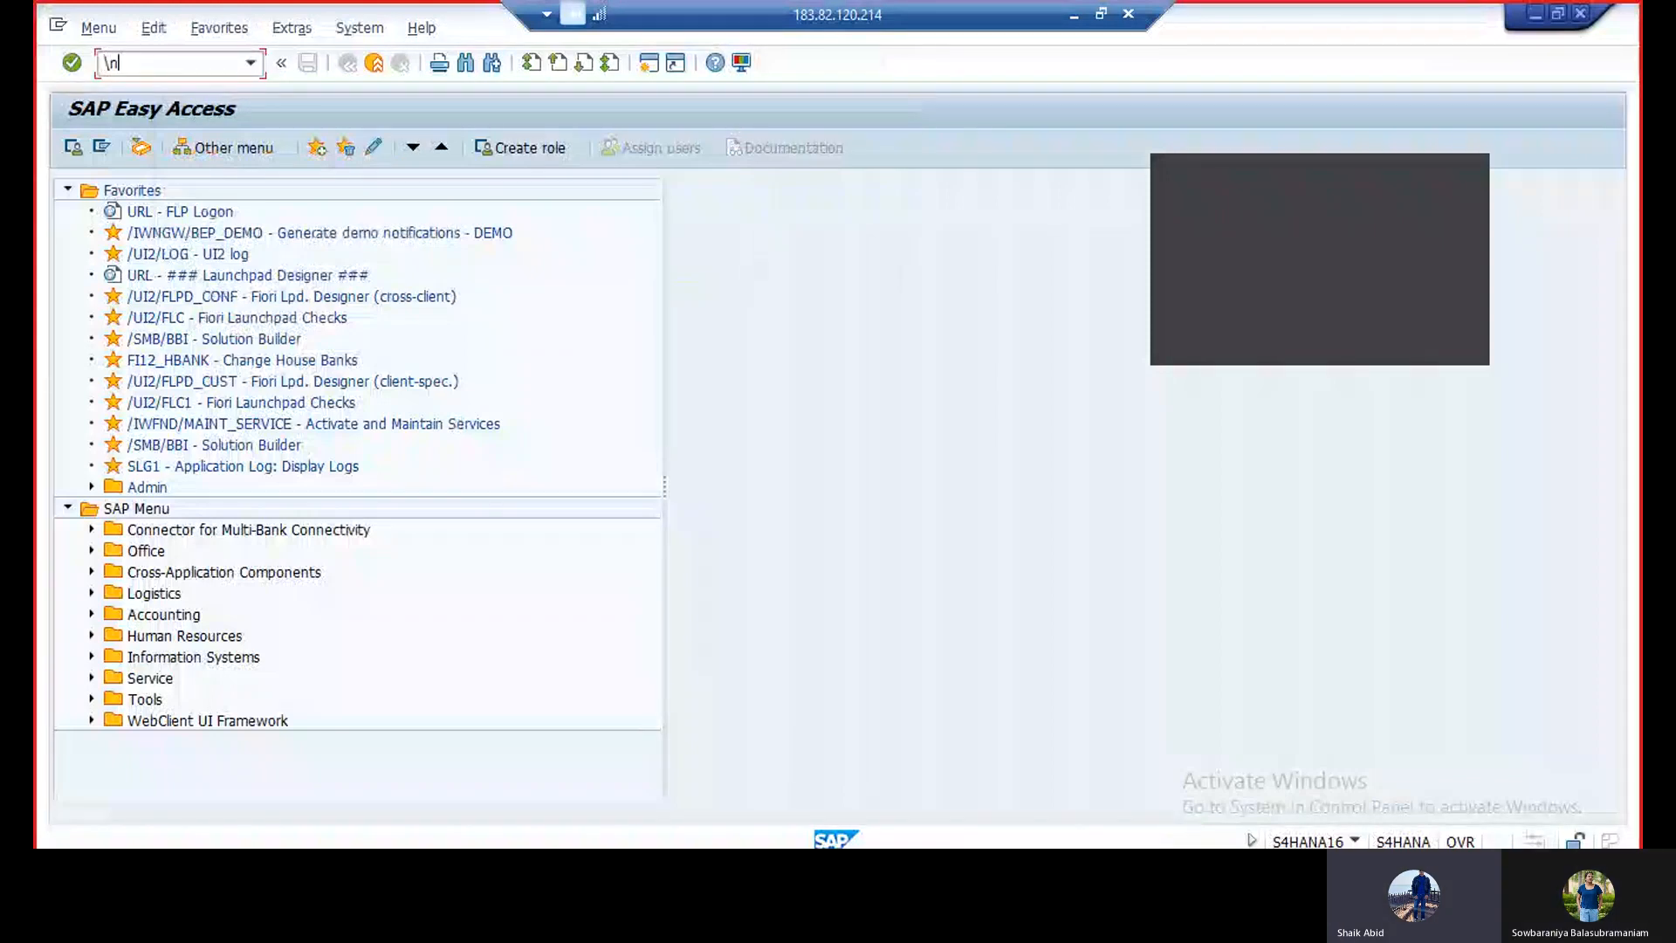
type("obbo")
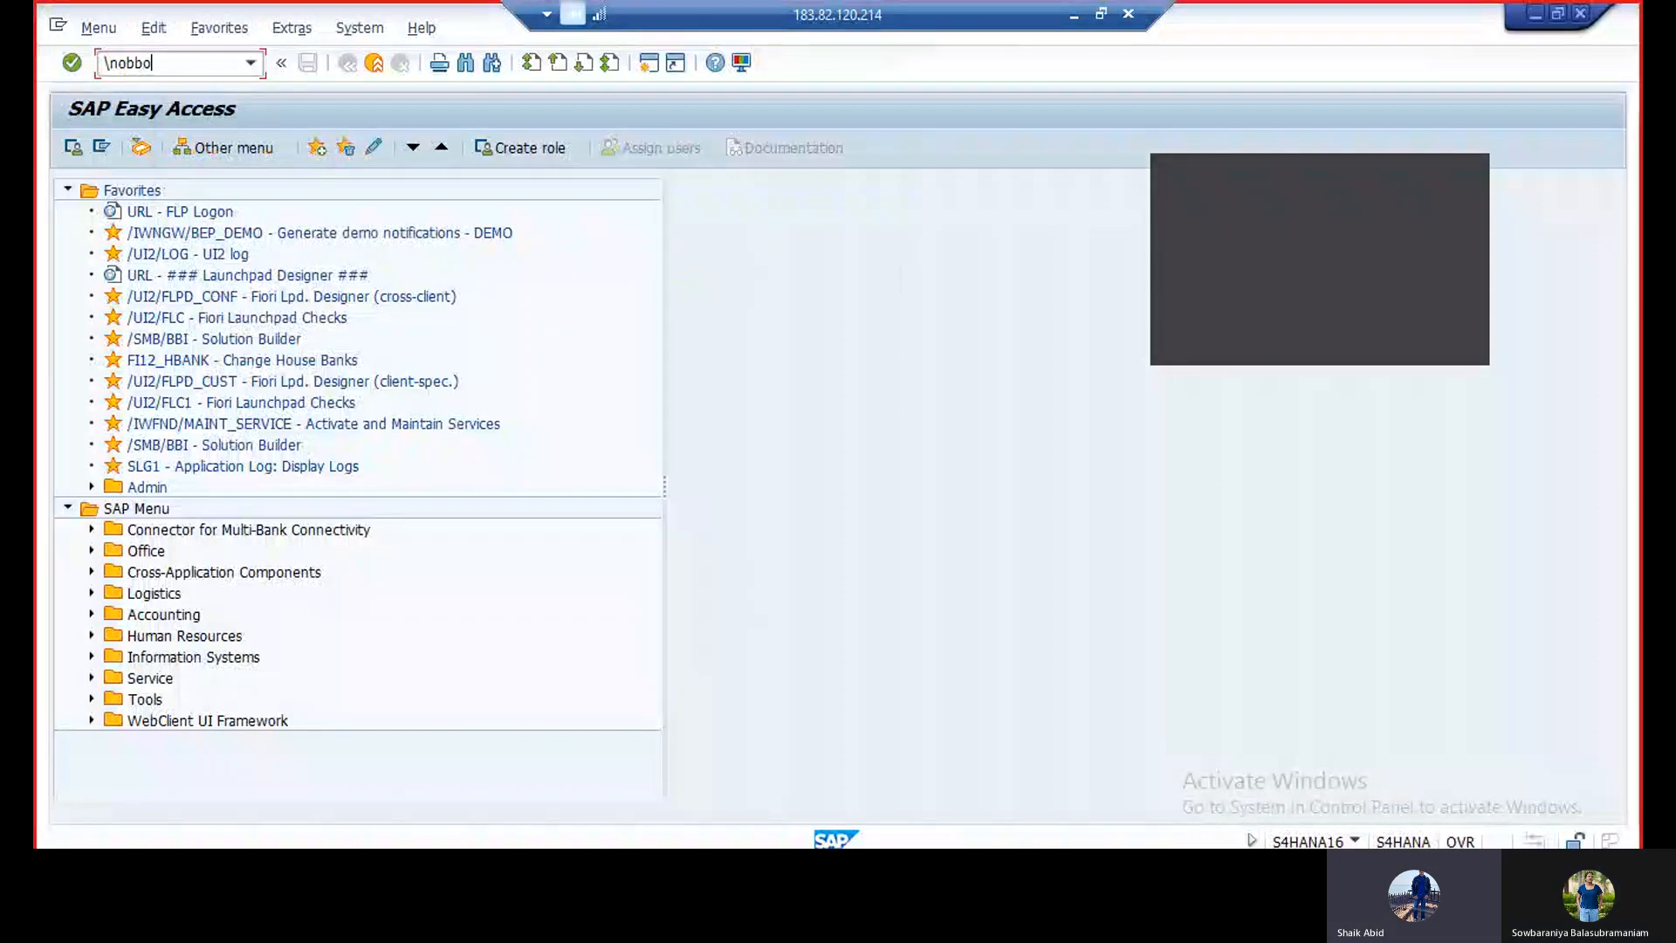
key("Return")
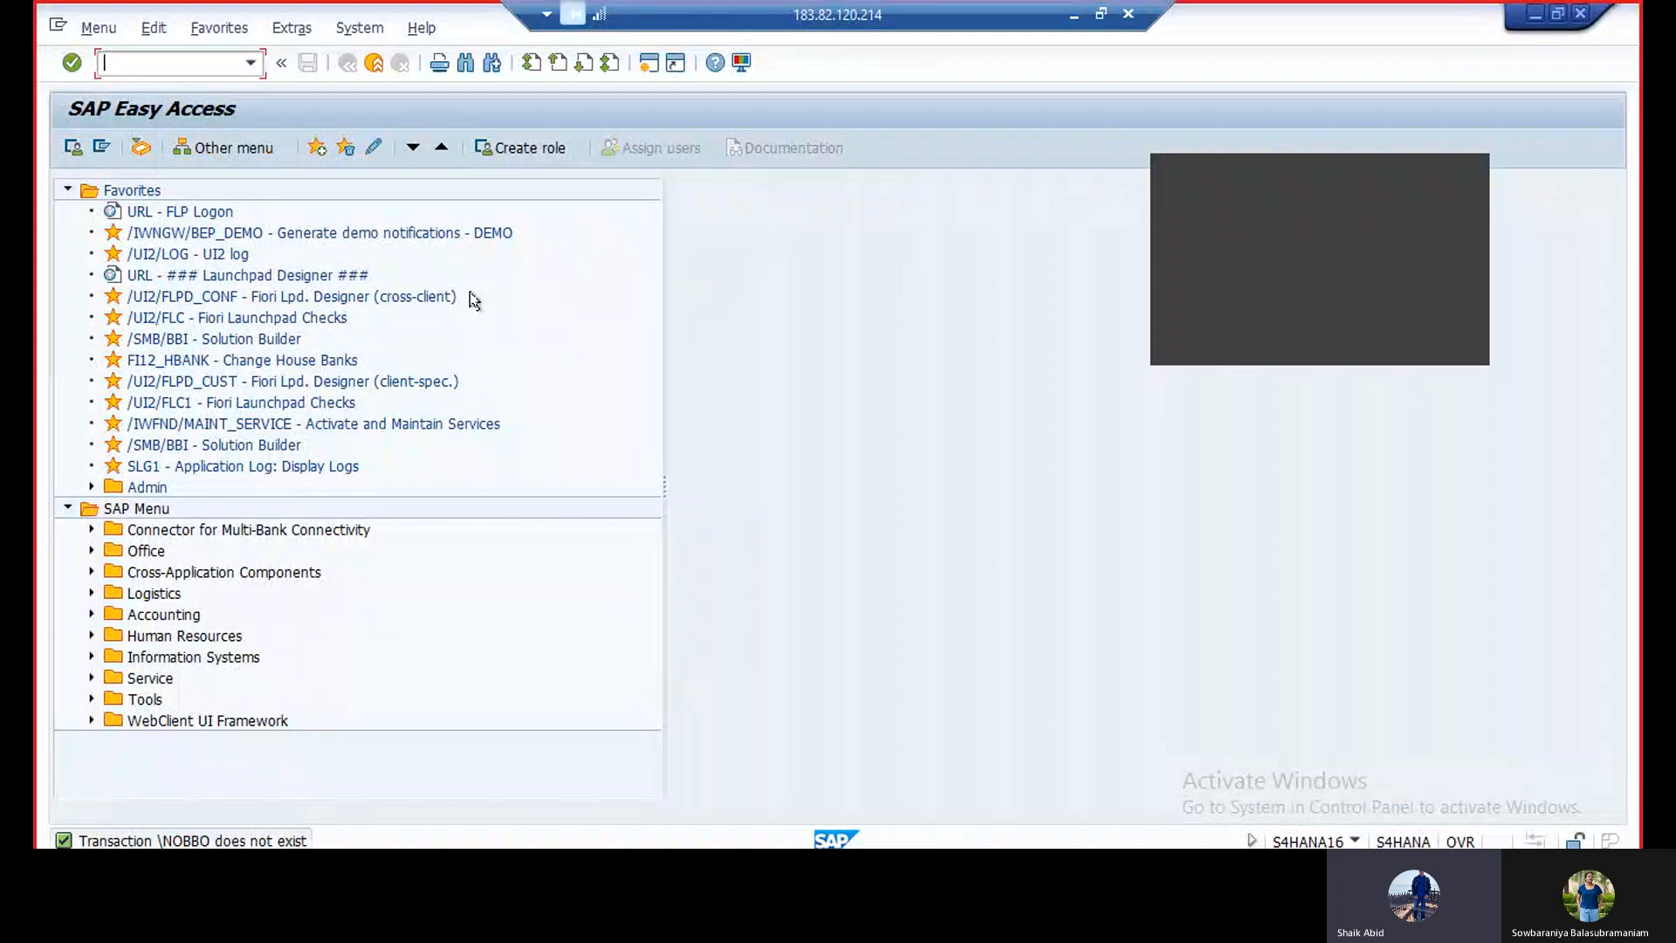
type("\\no")
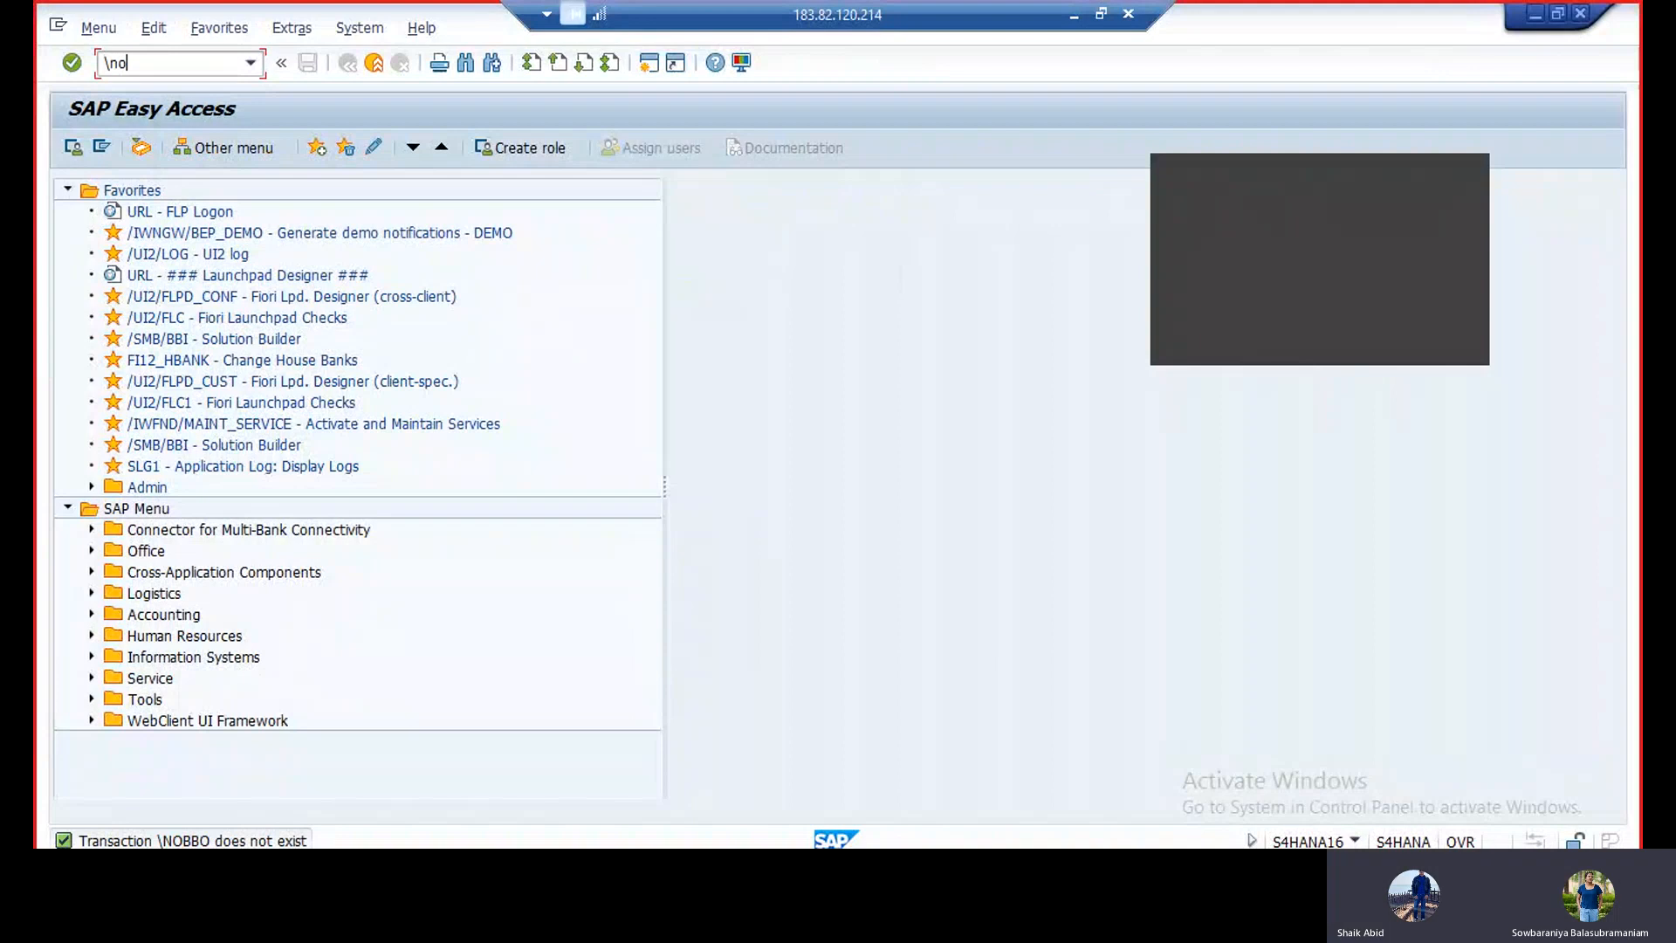
type("bbo")
key("BackSpace")
key("BackSpace")
key("BackSpace")
key("BackSpace")
key("BackSpace")
key("BackSpace")
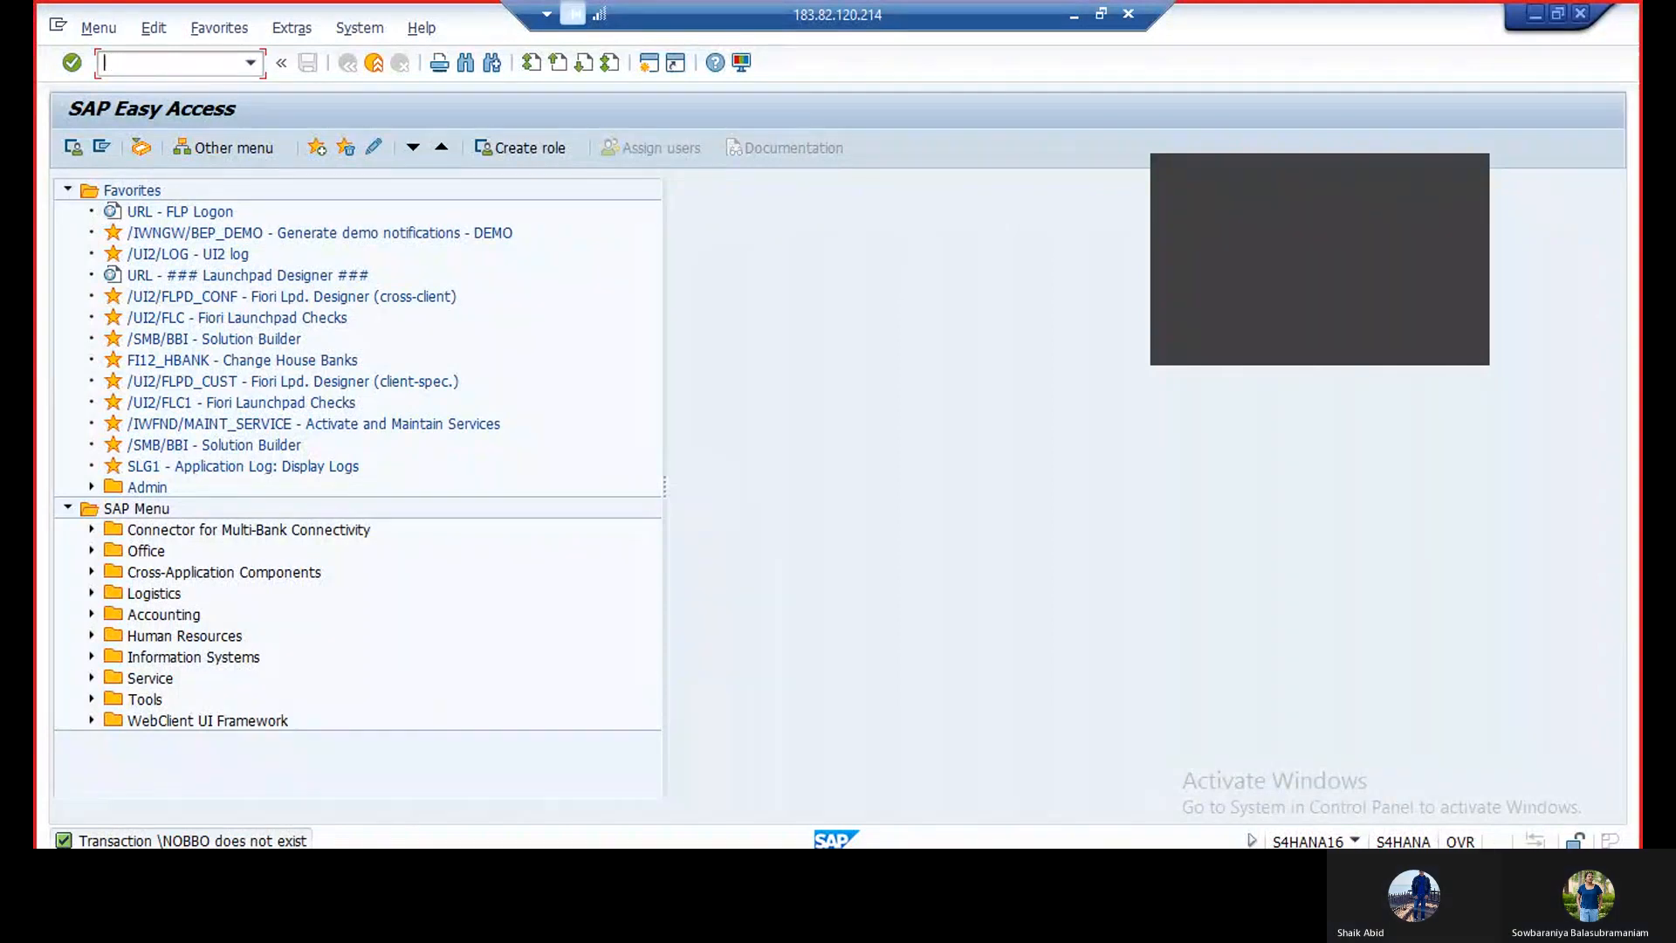
Open the posting period variant definitions with transaction code /nobbo.
type("/n")
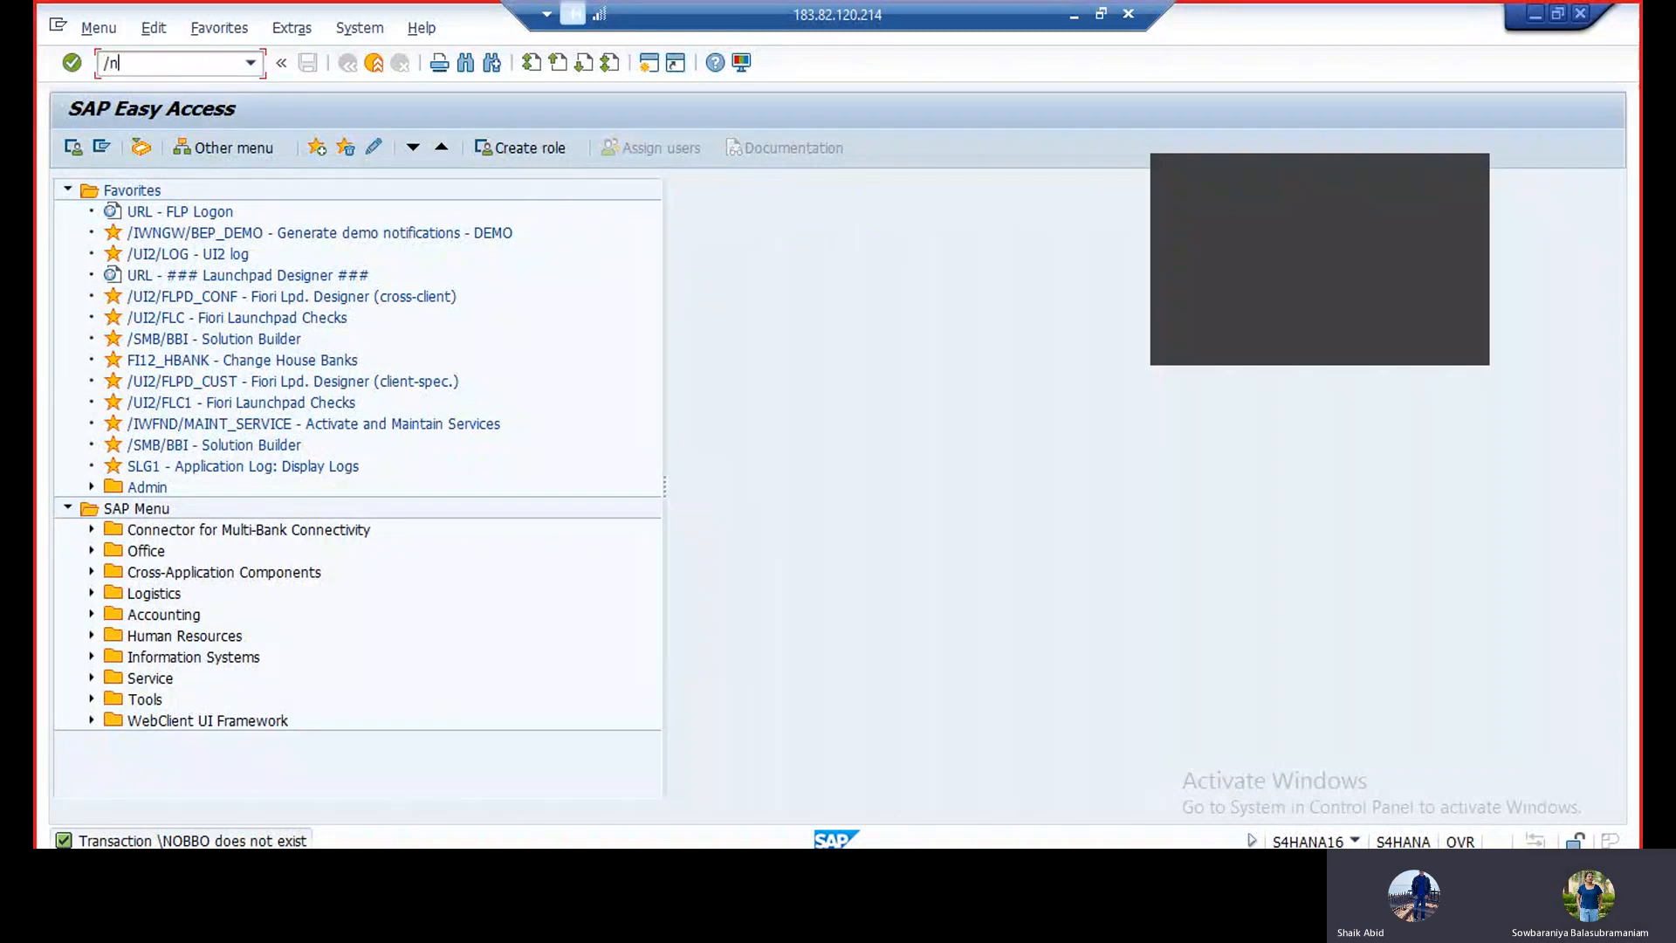
type("obbo")
key("Return")
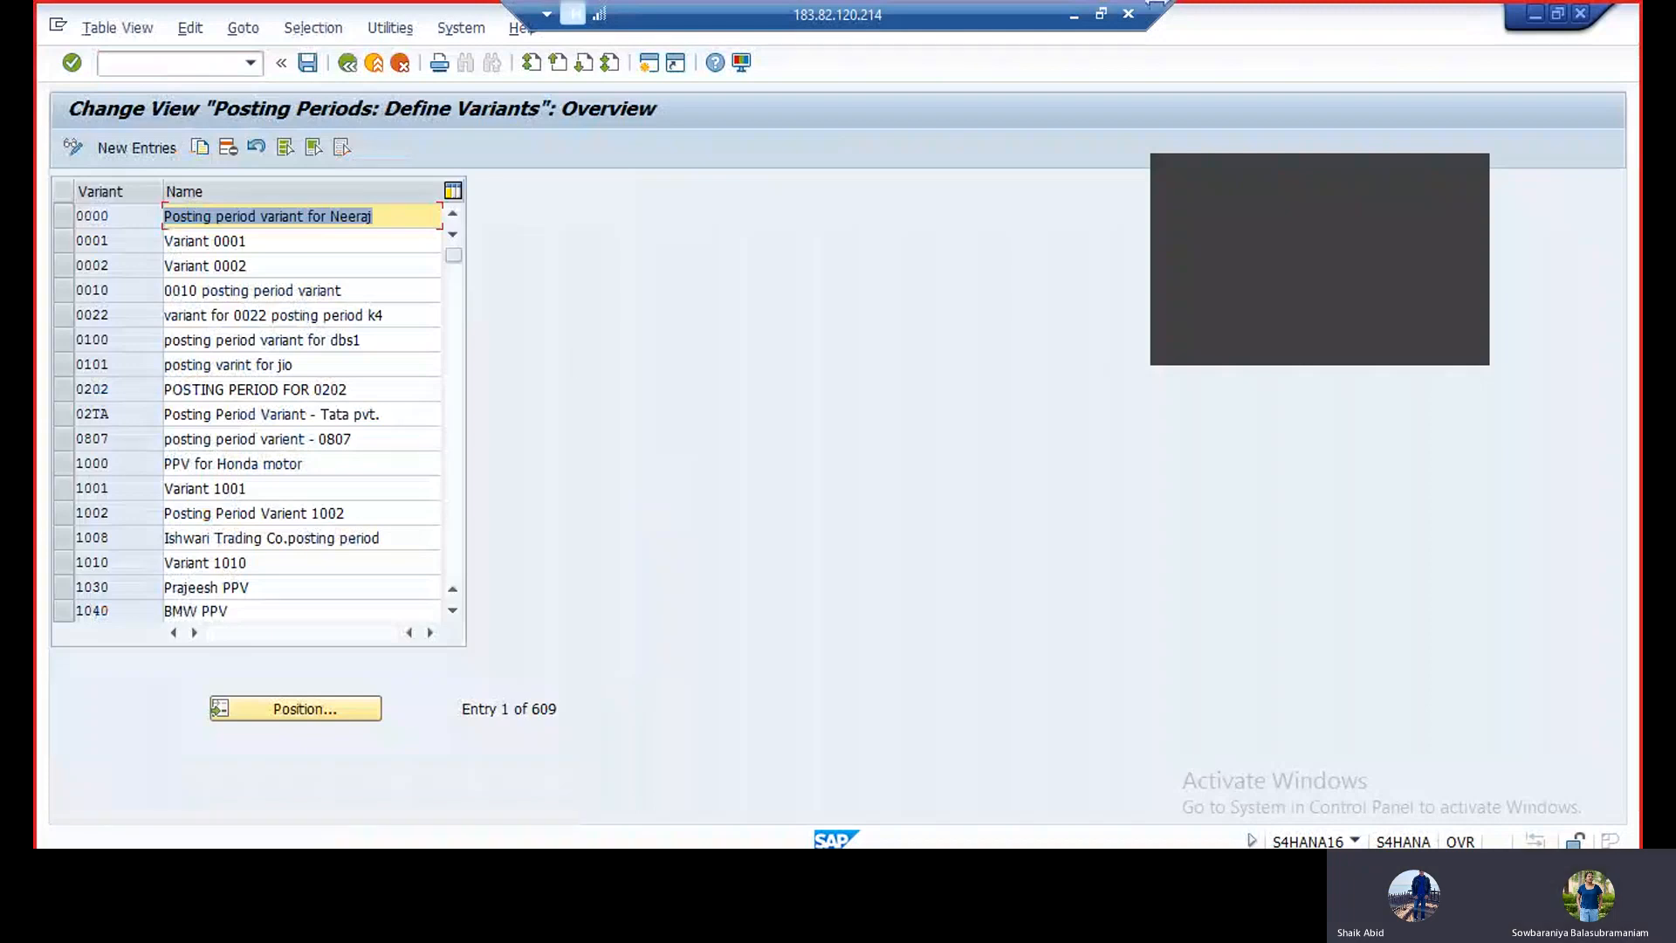
Create a new posting period variant MICP named "Microsoft Varient" and save it under the proposed customizing request.
left_click(122, 150)
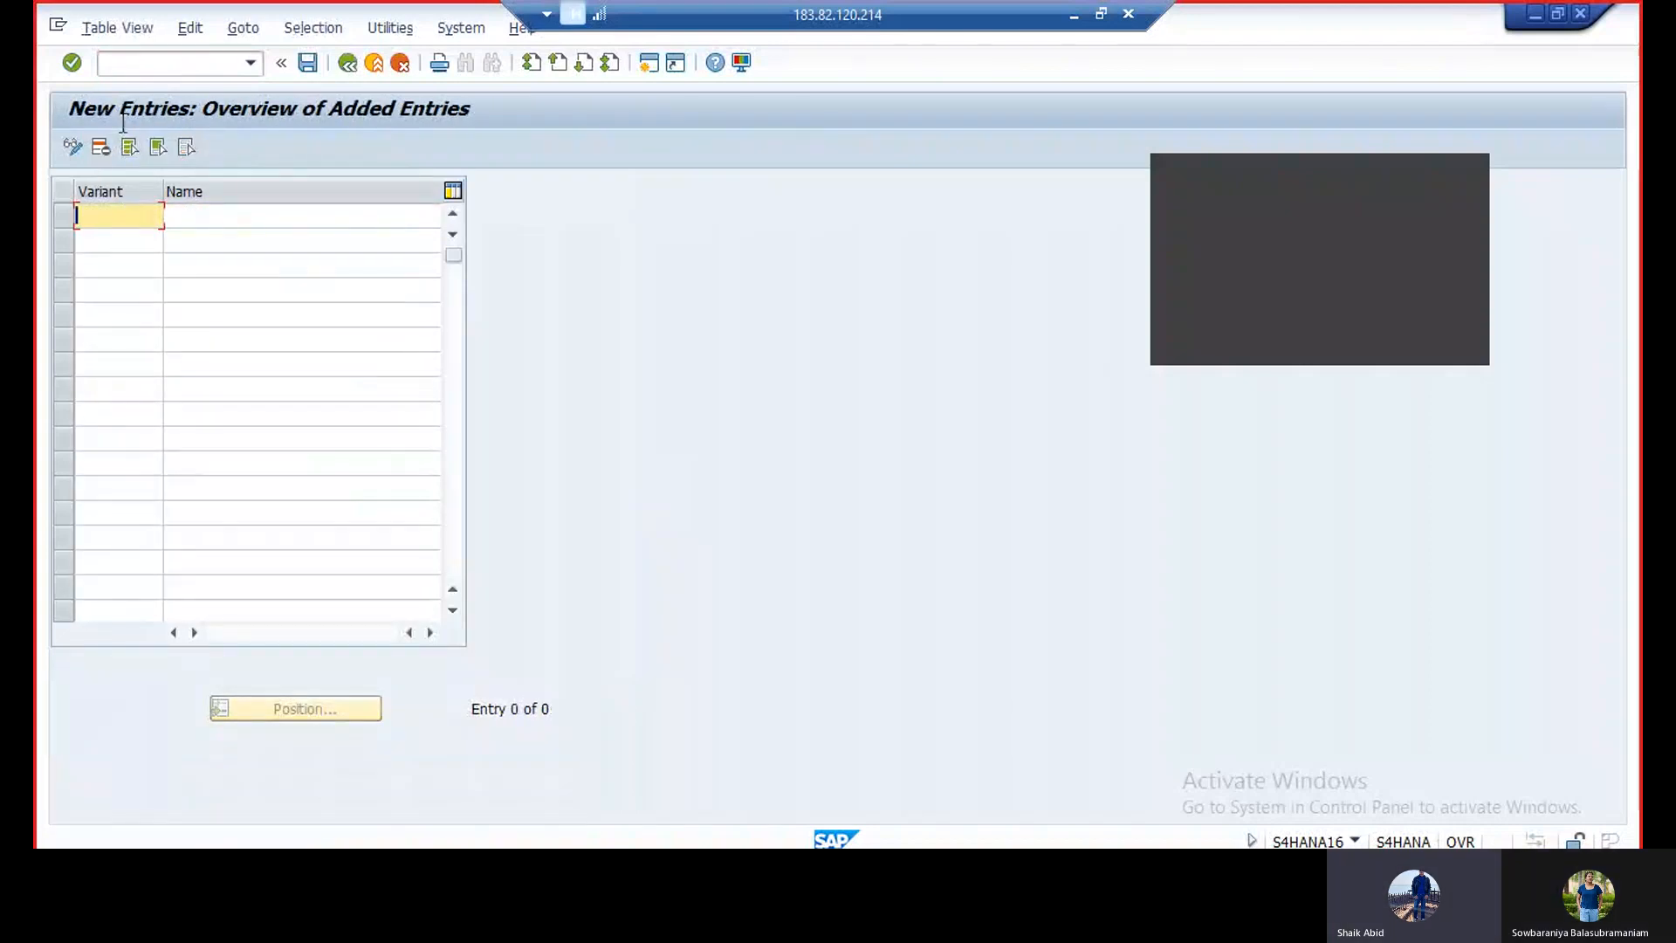
type("M")
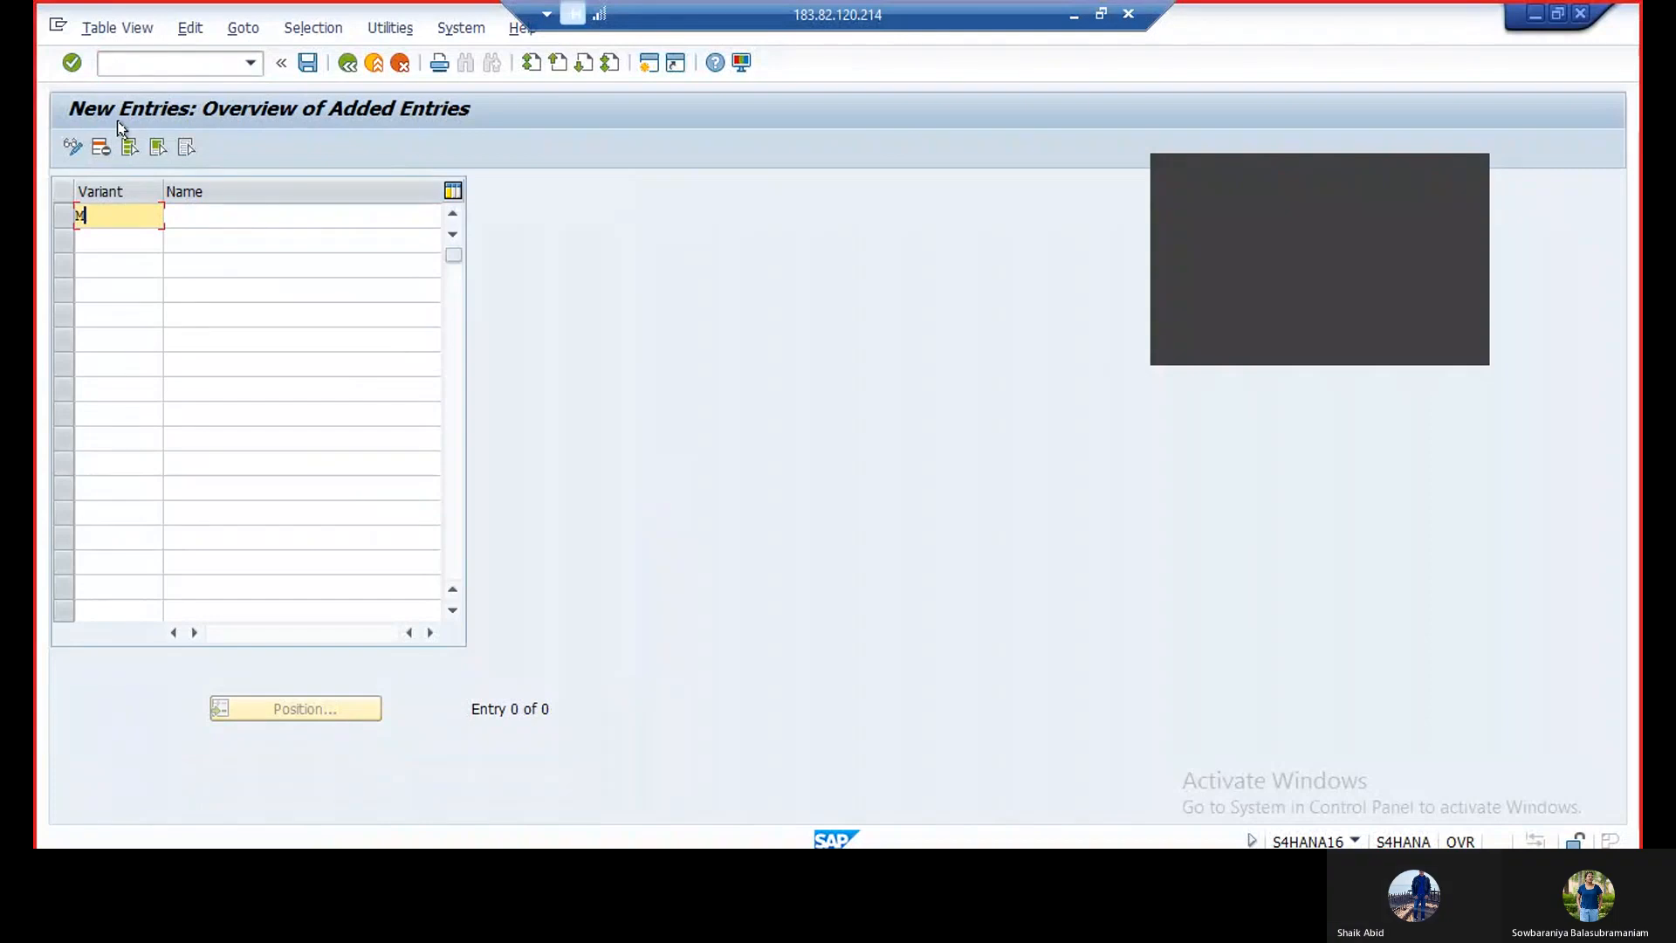
type("ICp")
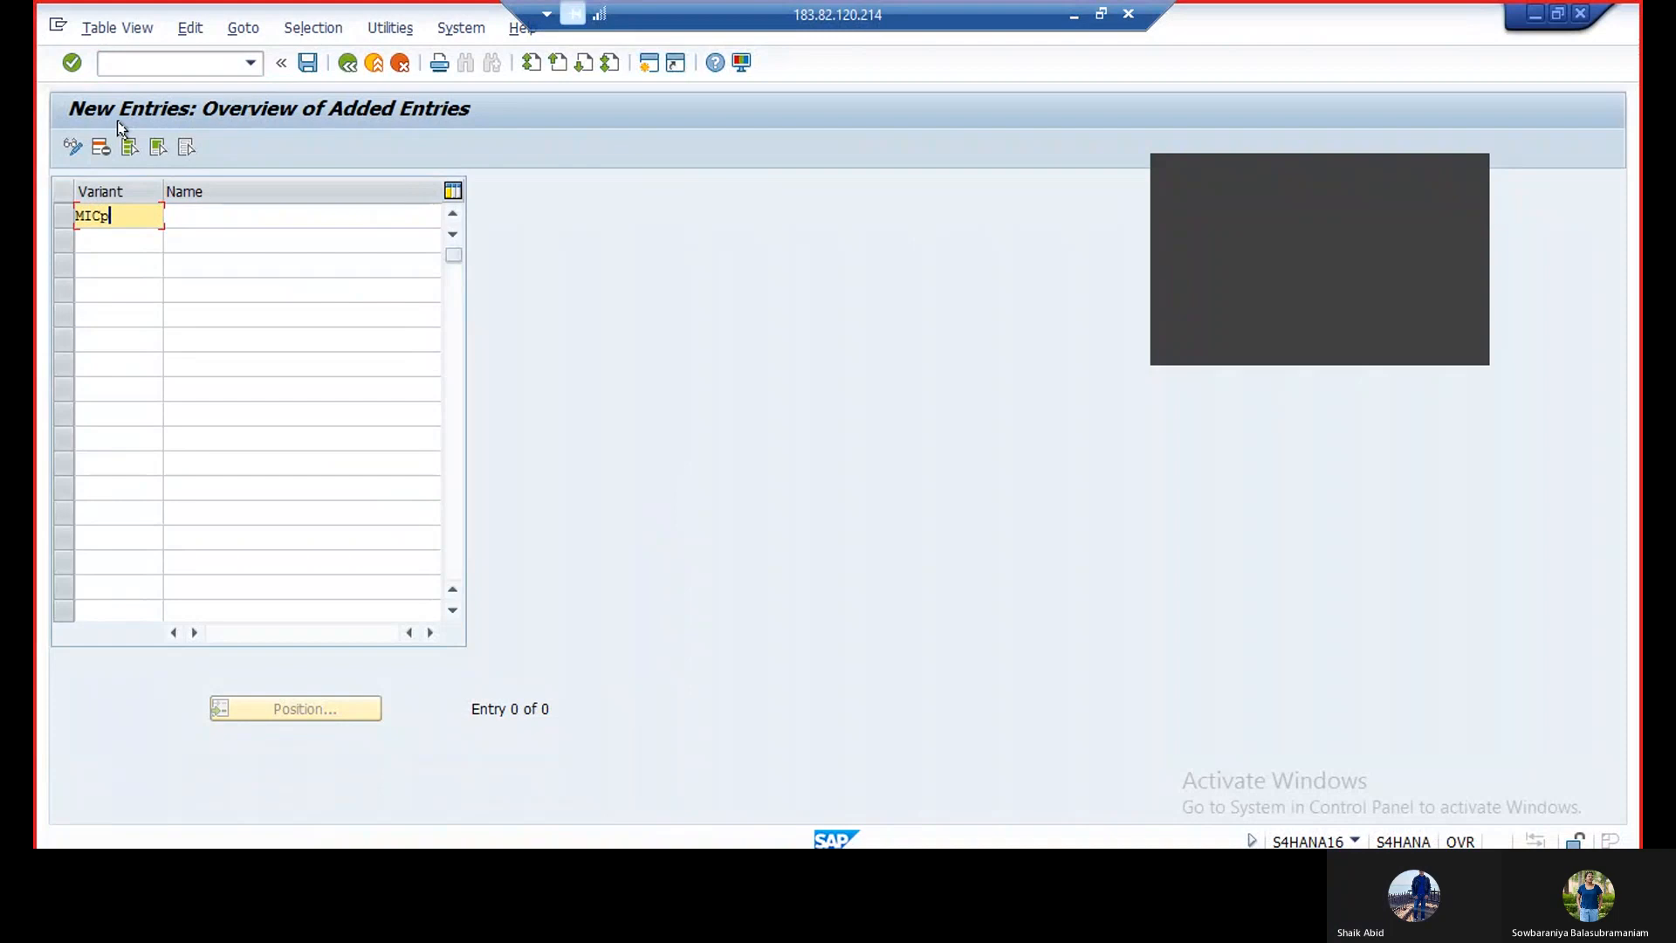
left_click(262, 215)
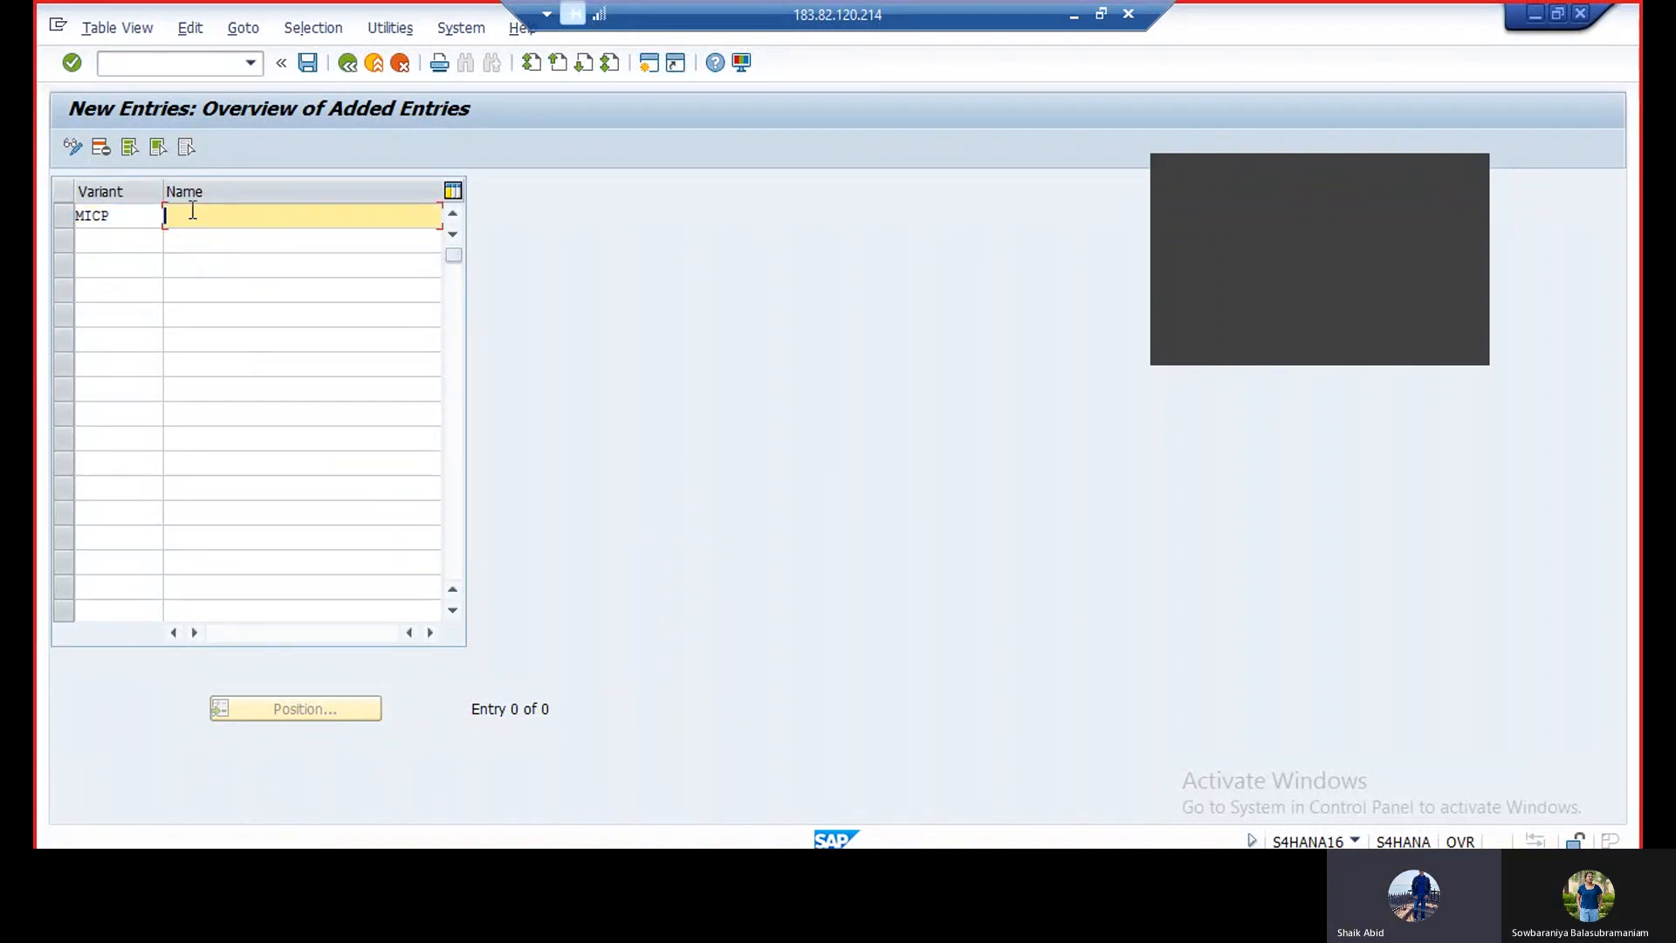
type("Mic")
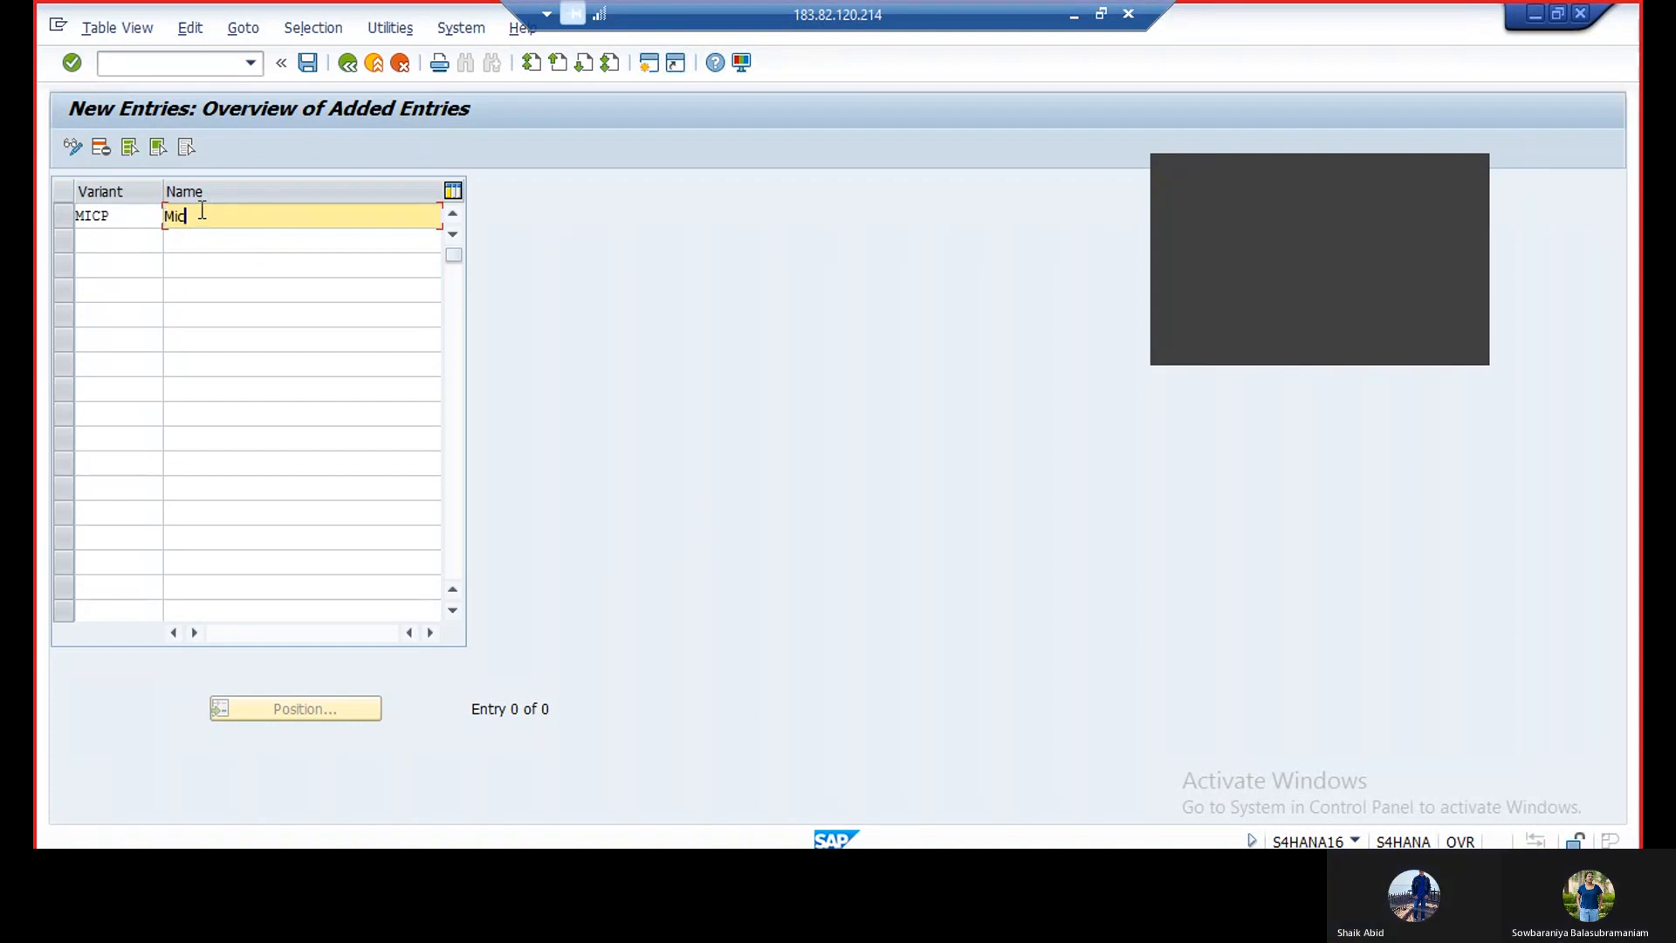
type("rosof")
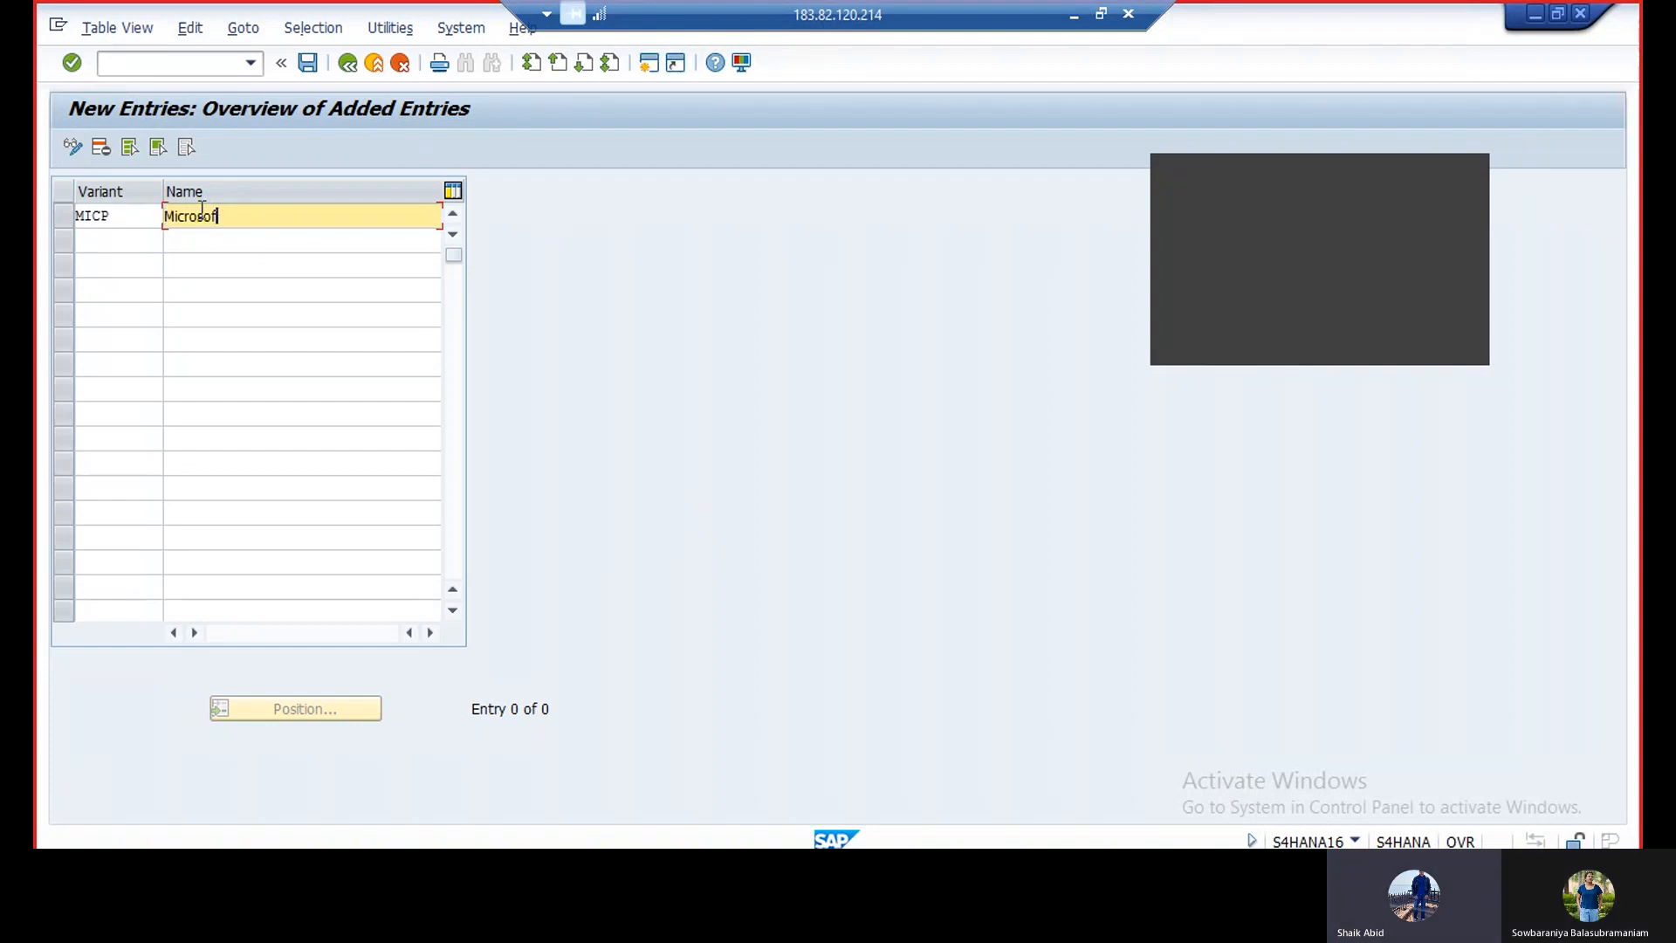
type("t Varient")
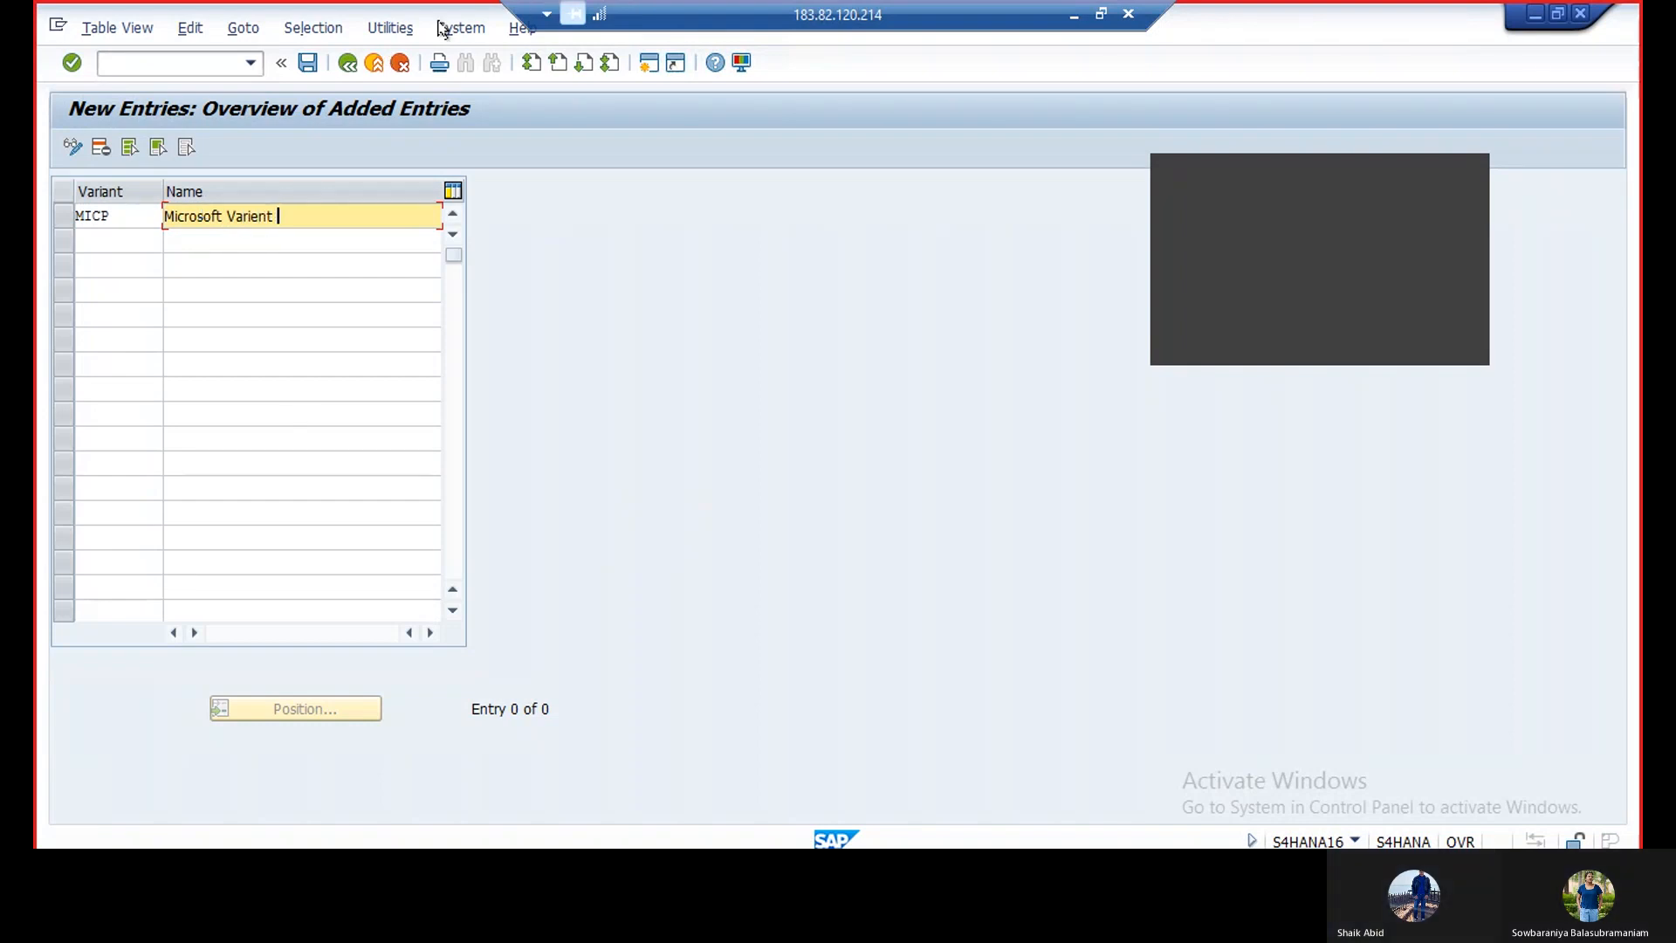
left_click(307, 63)
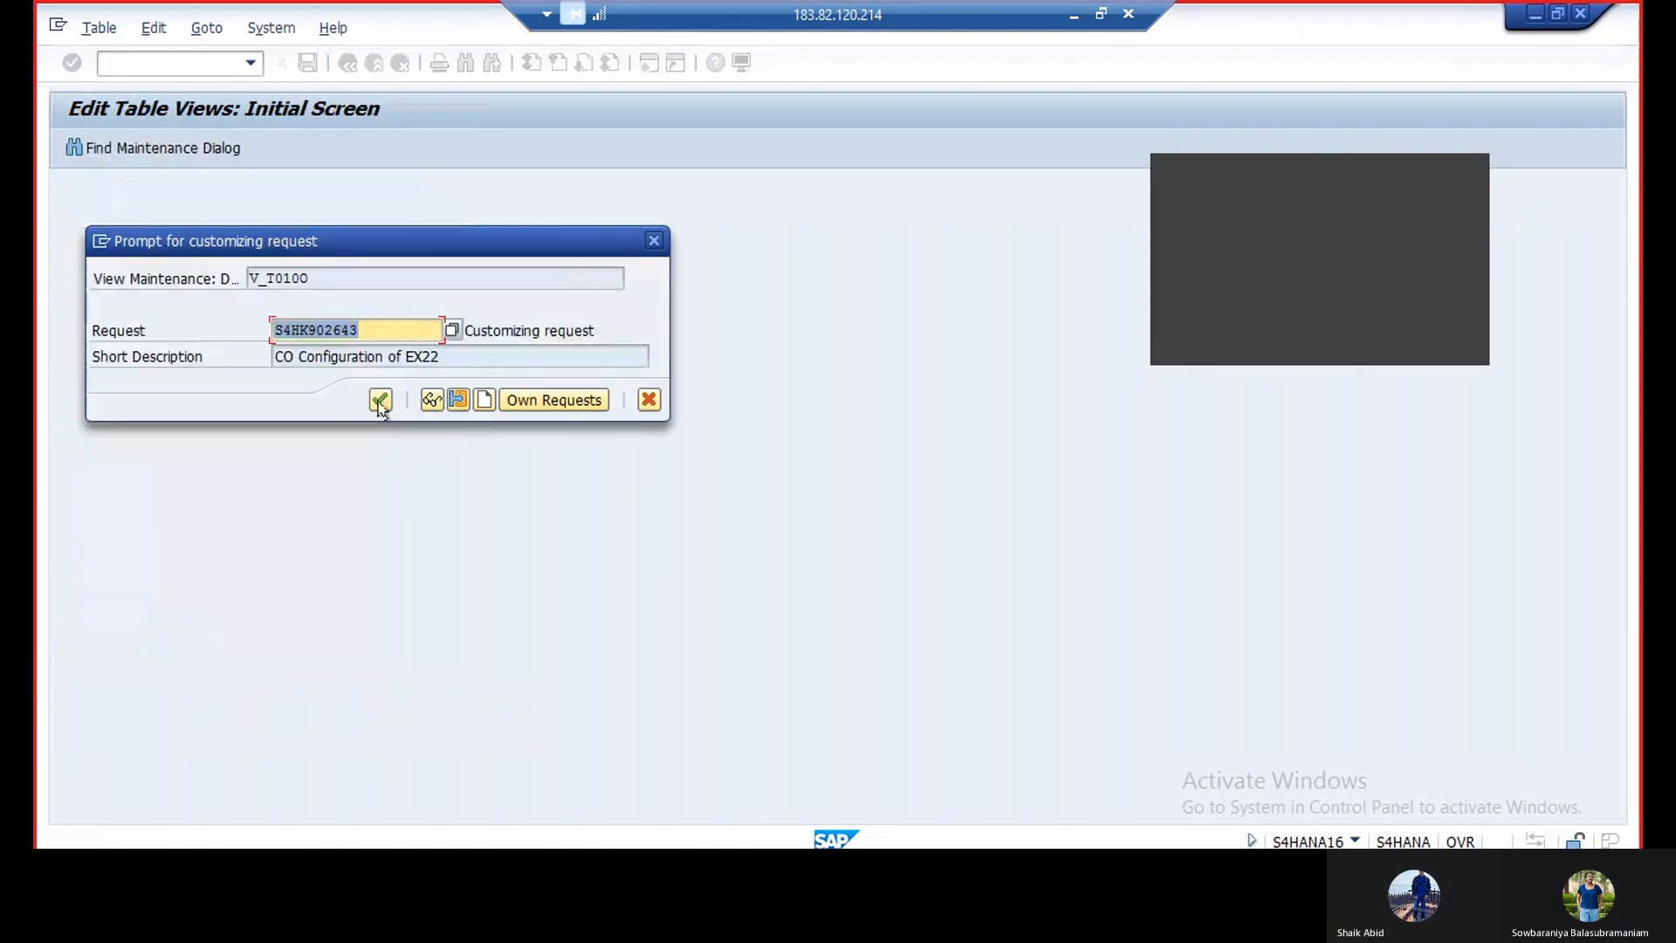
left_click(380, 399)
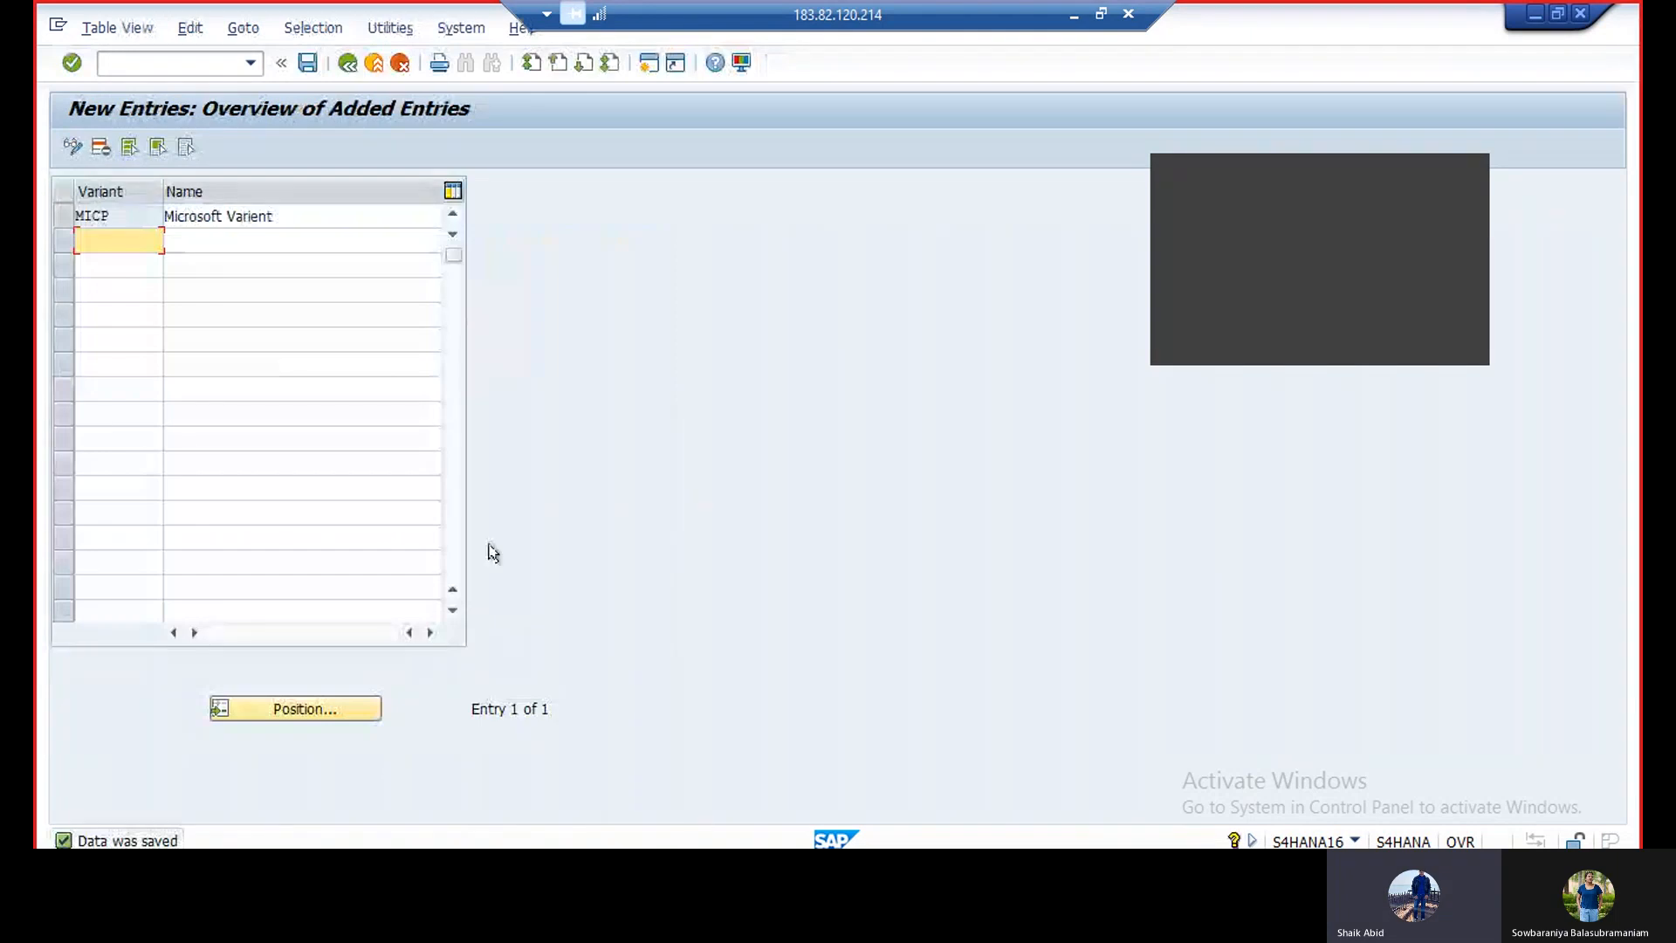
Open the assignment of company codes to posting period variants with transaction code /nobbp, accepting display of the locked data.
left_click(131, 64)
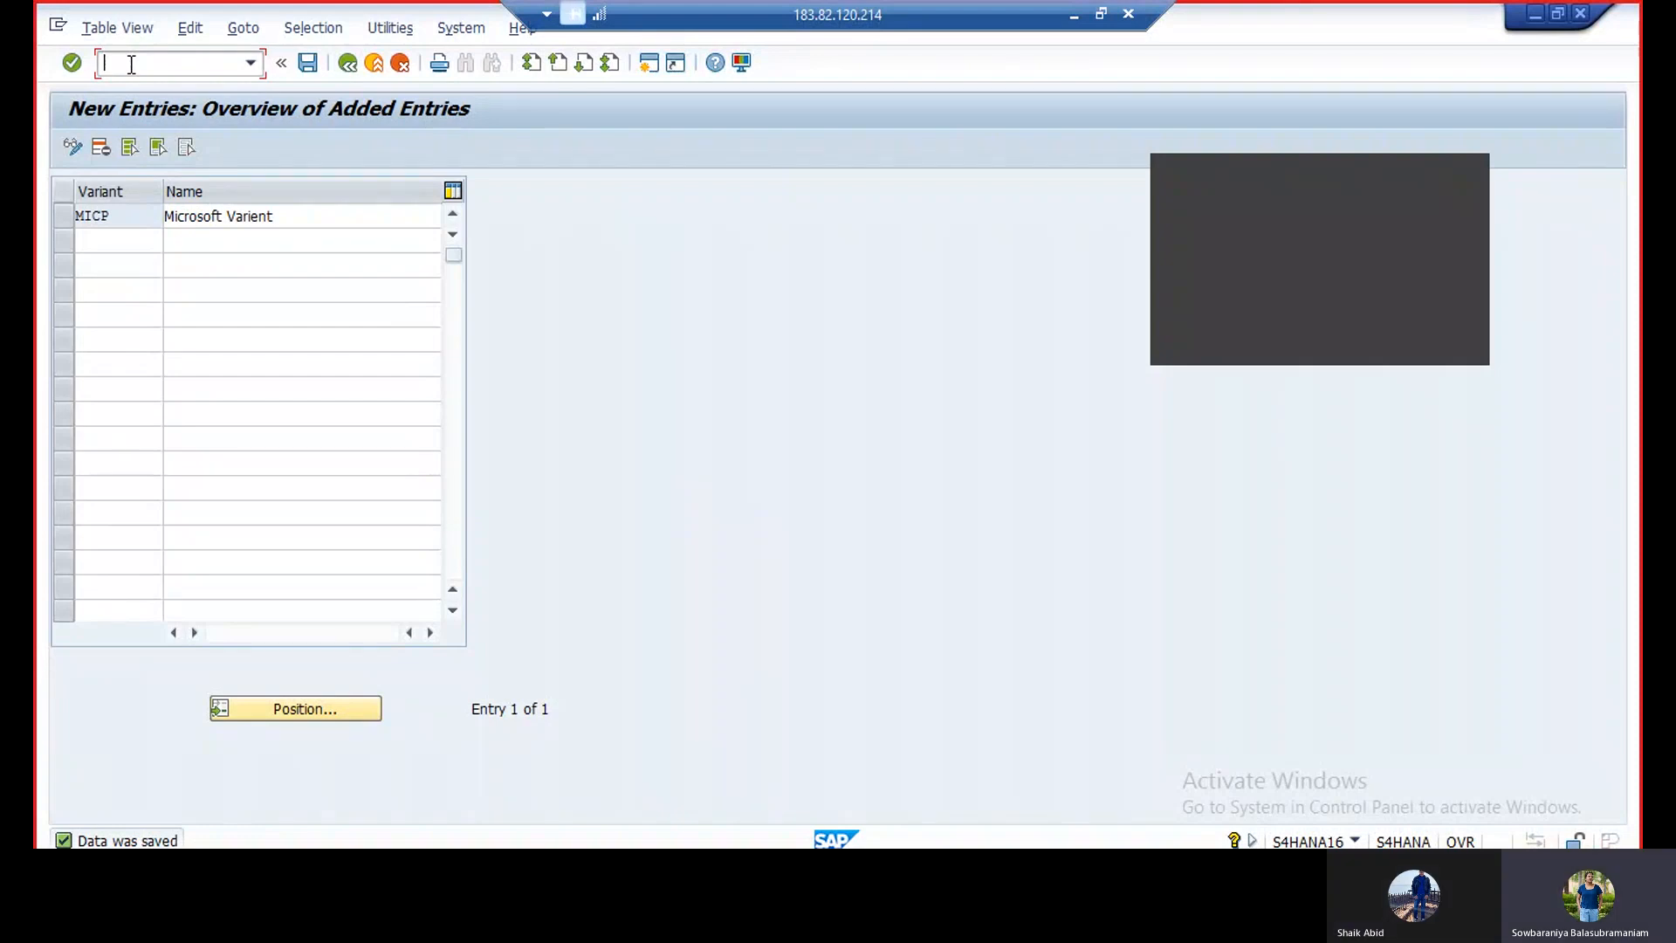
type("/no")
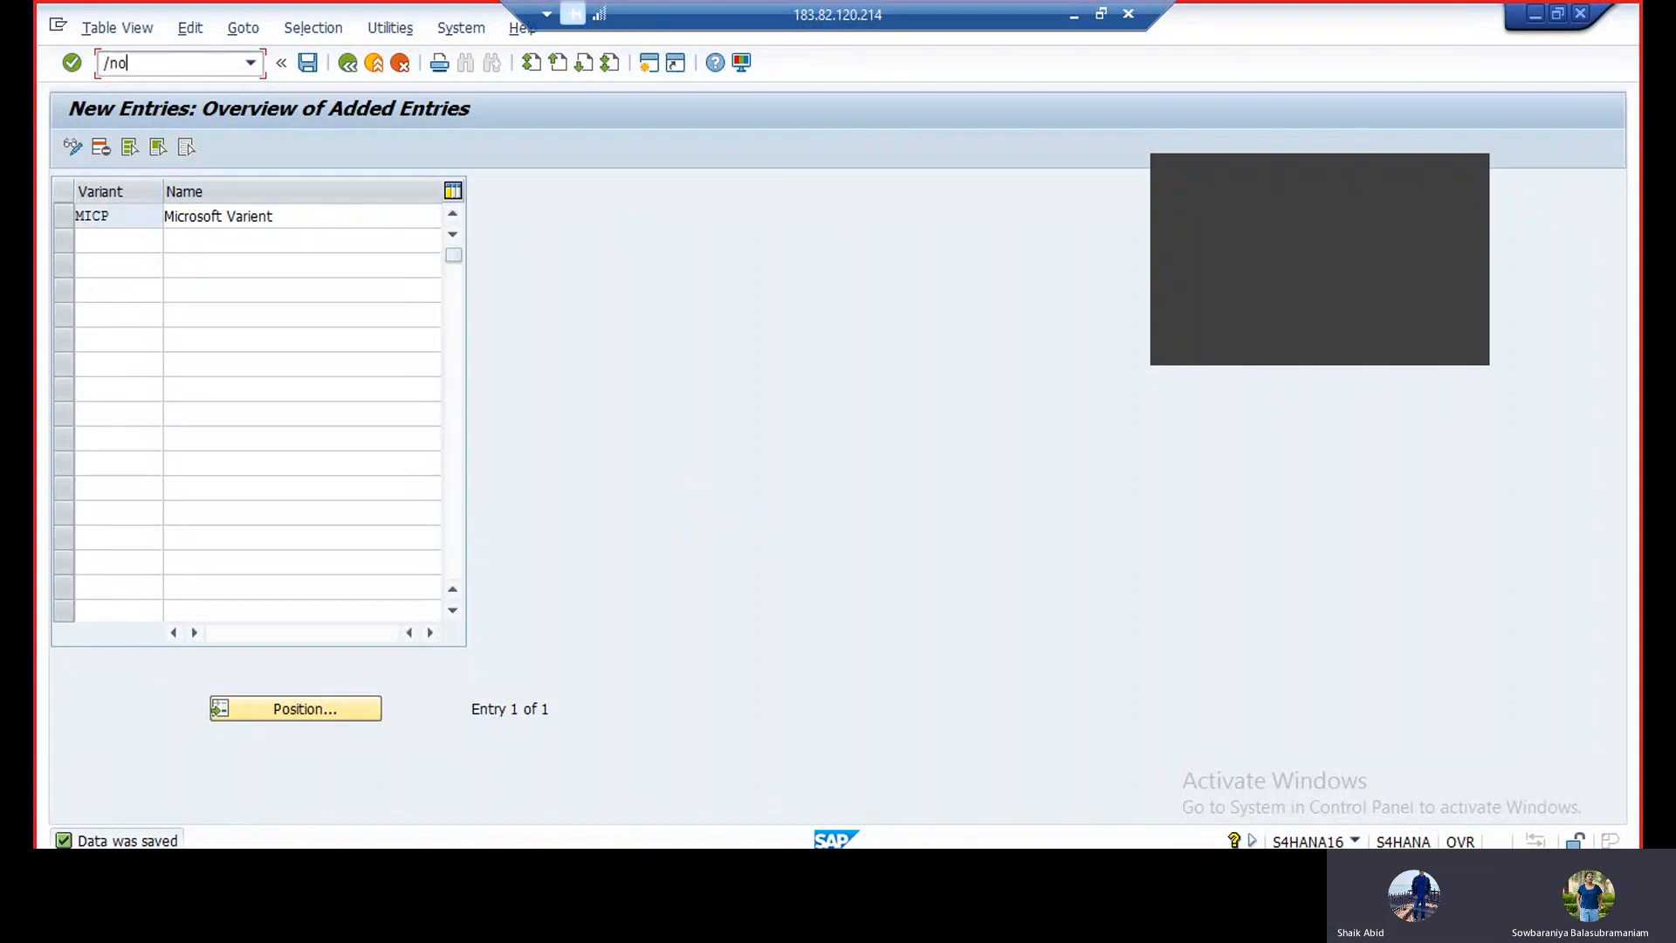
type("bb")
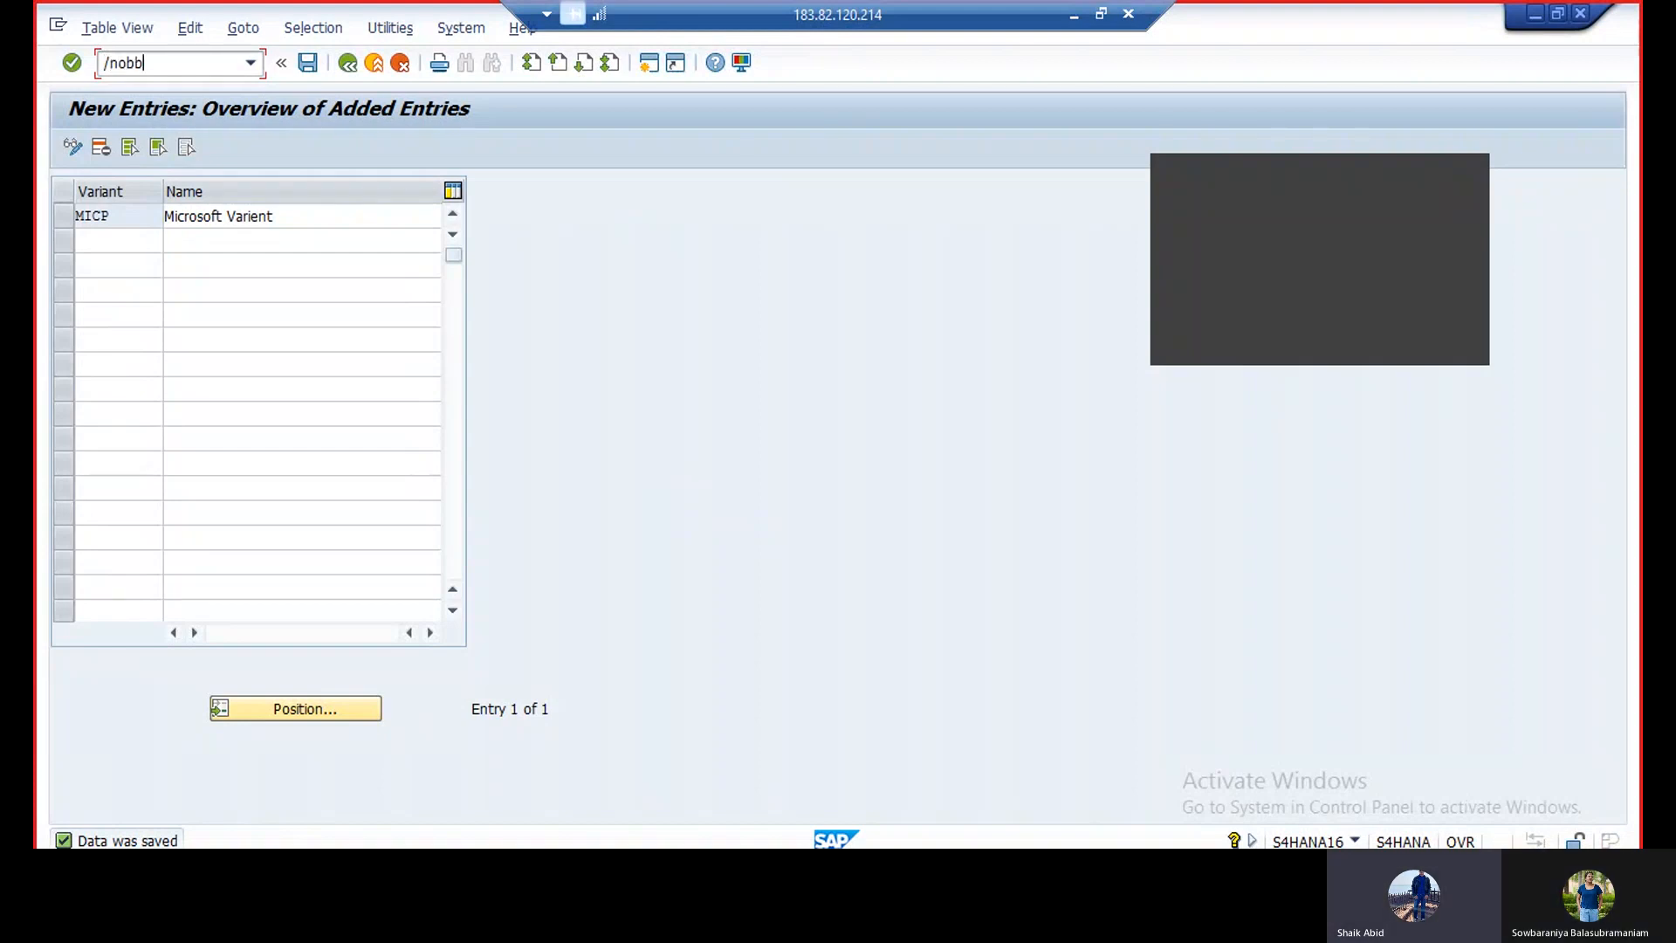
type("p")
key("Return")
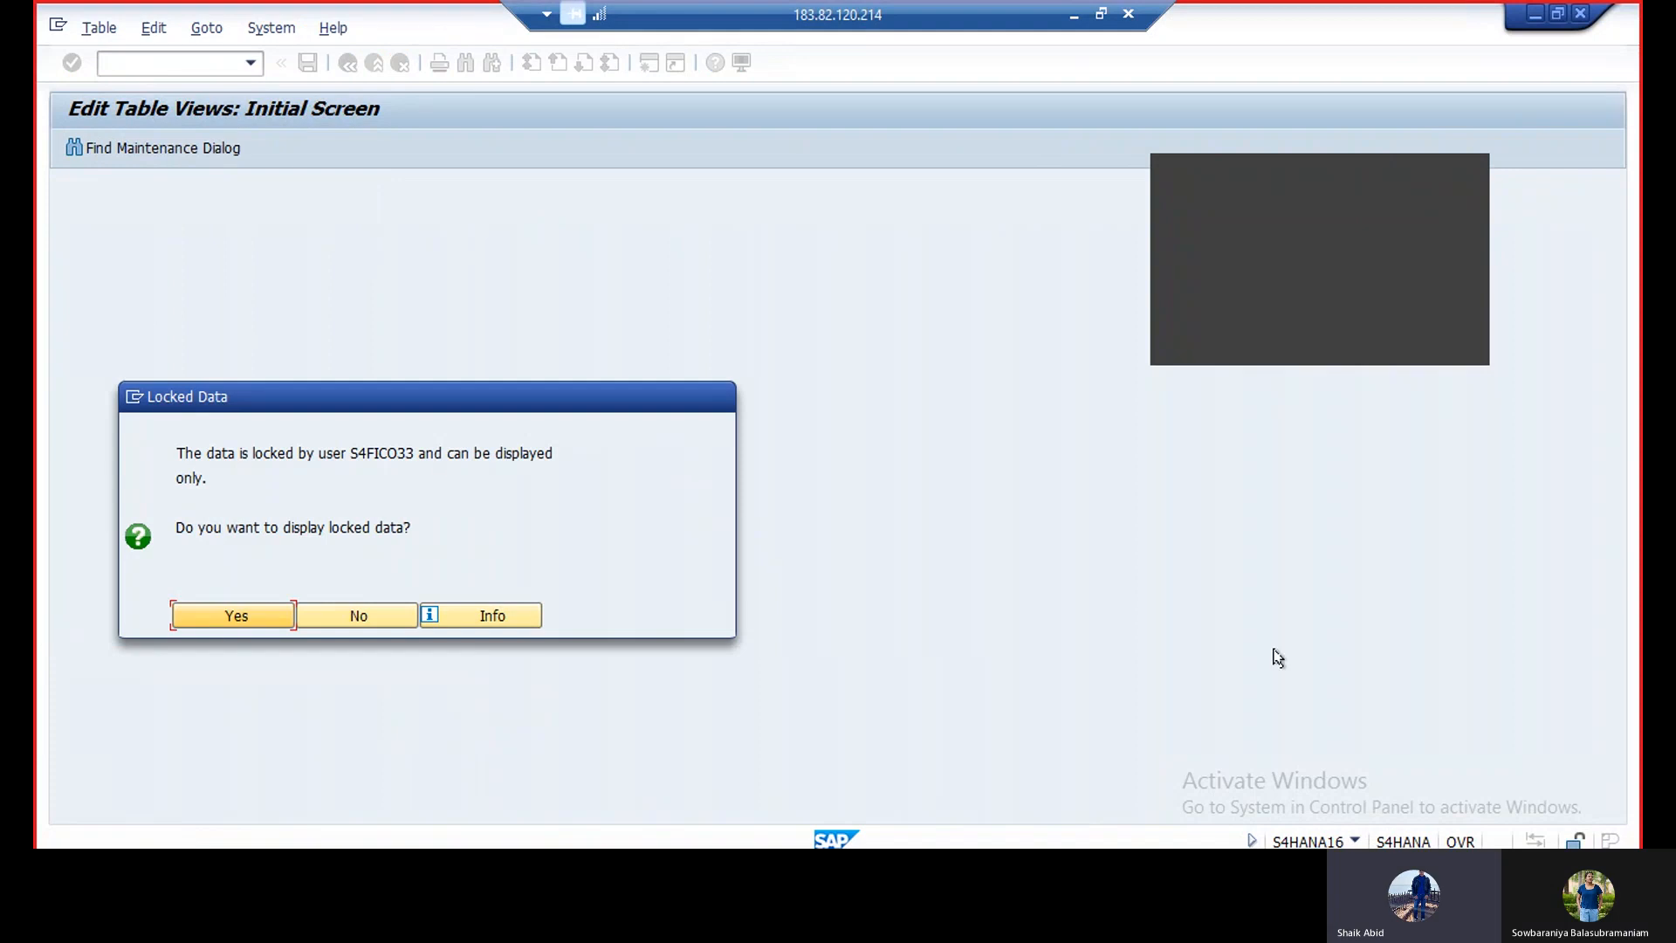
left_click(219, 616)
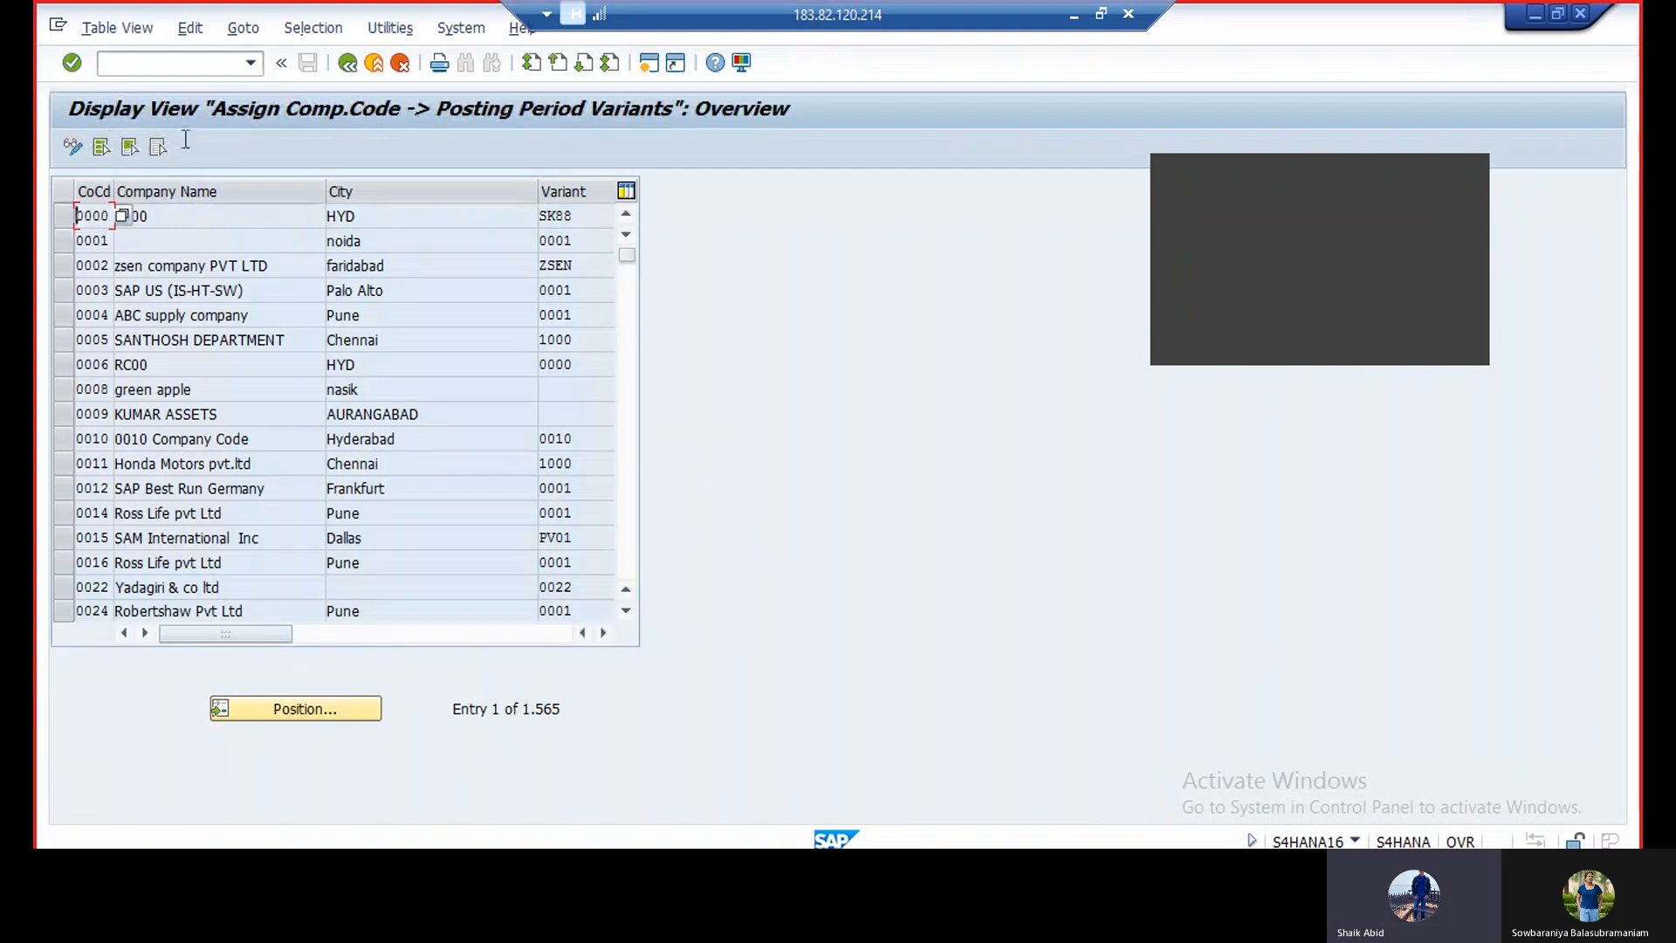
Open the lock entry selection with transaction code /nsm12, clear the user name and list the lock entries in client 100.
left_click(137, 65)
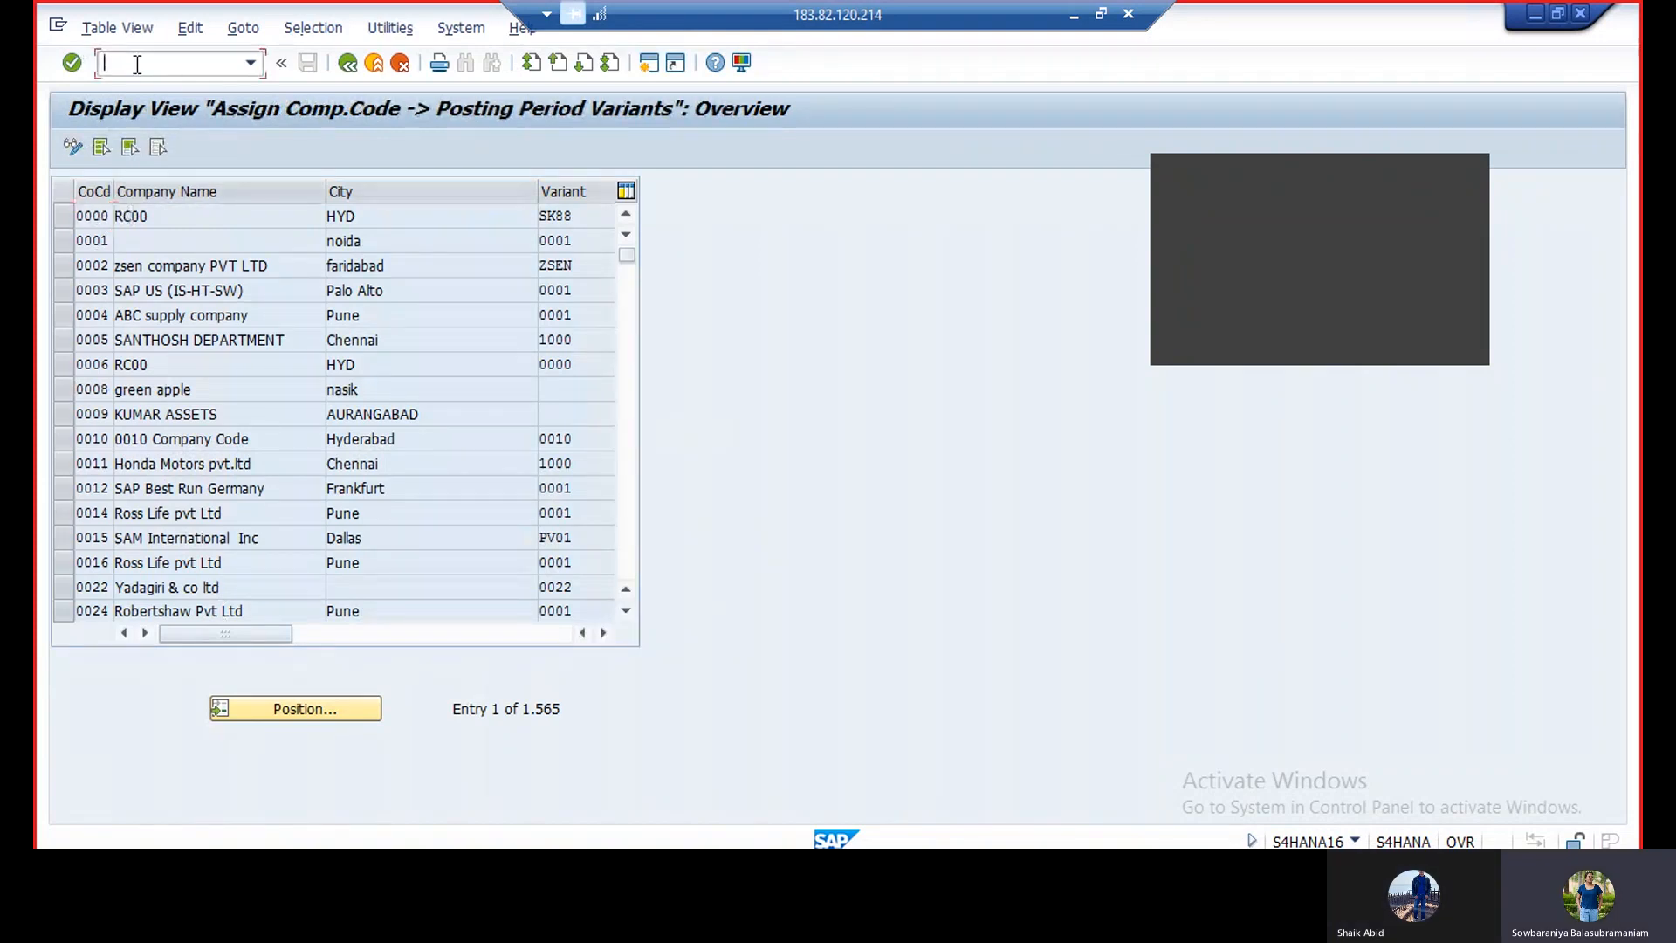
type("/nsm12")
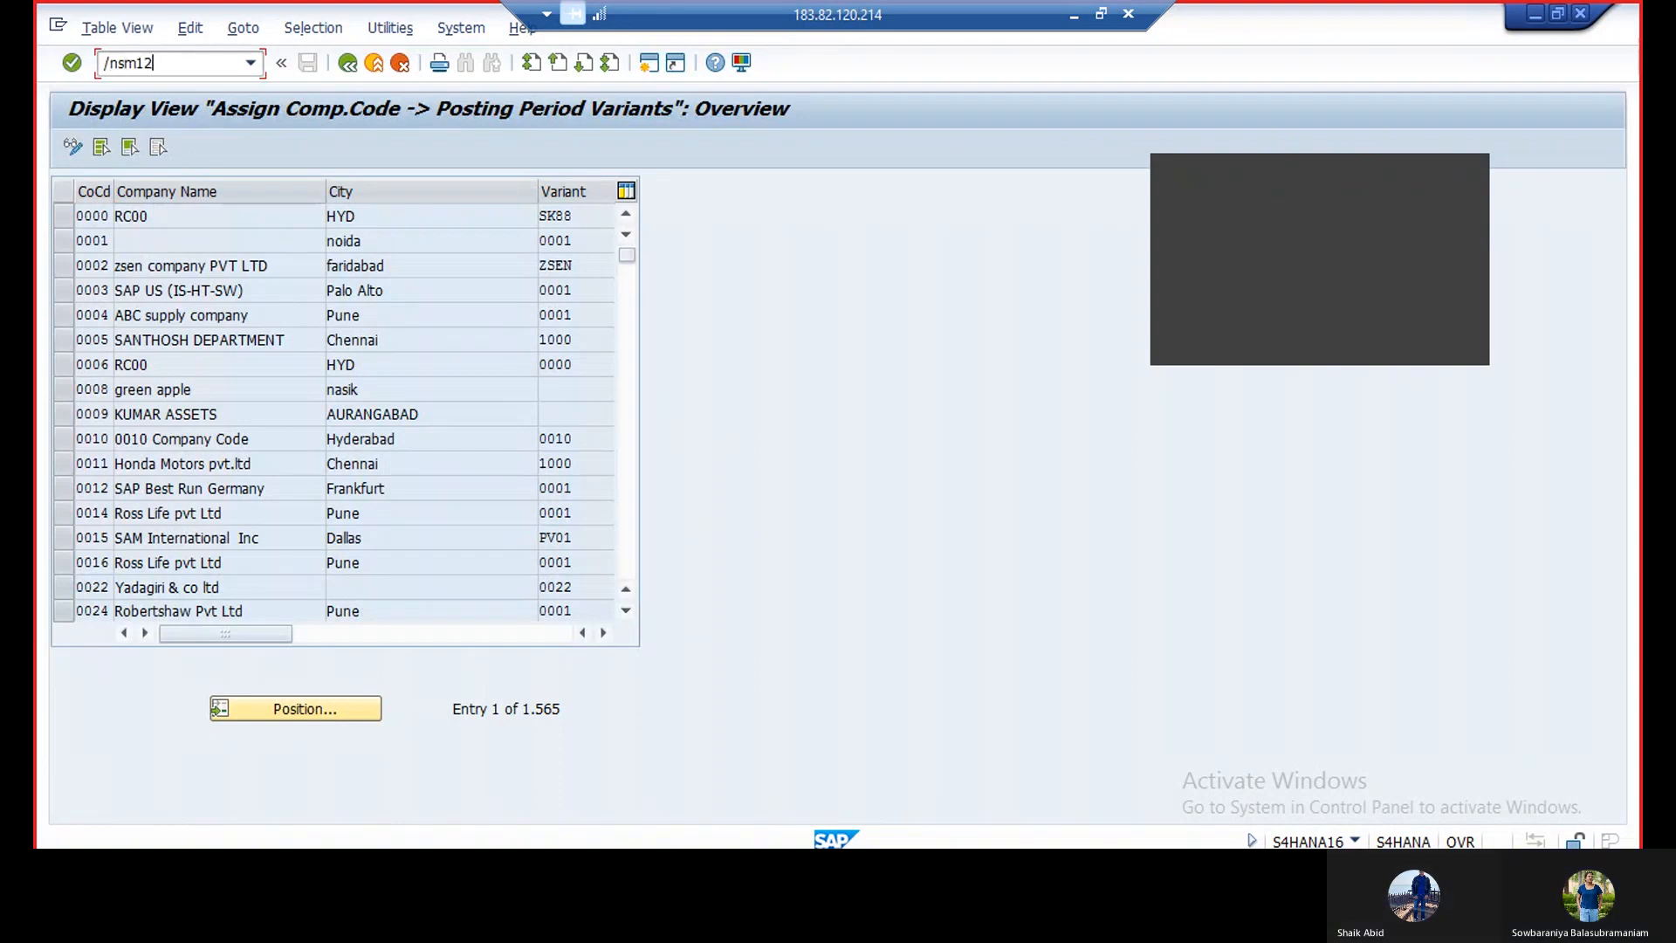
key("Return")
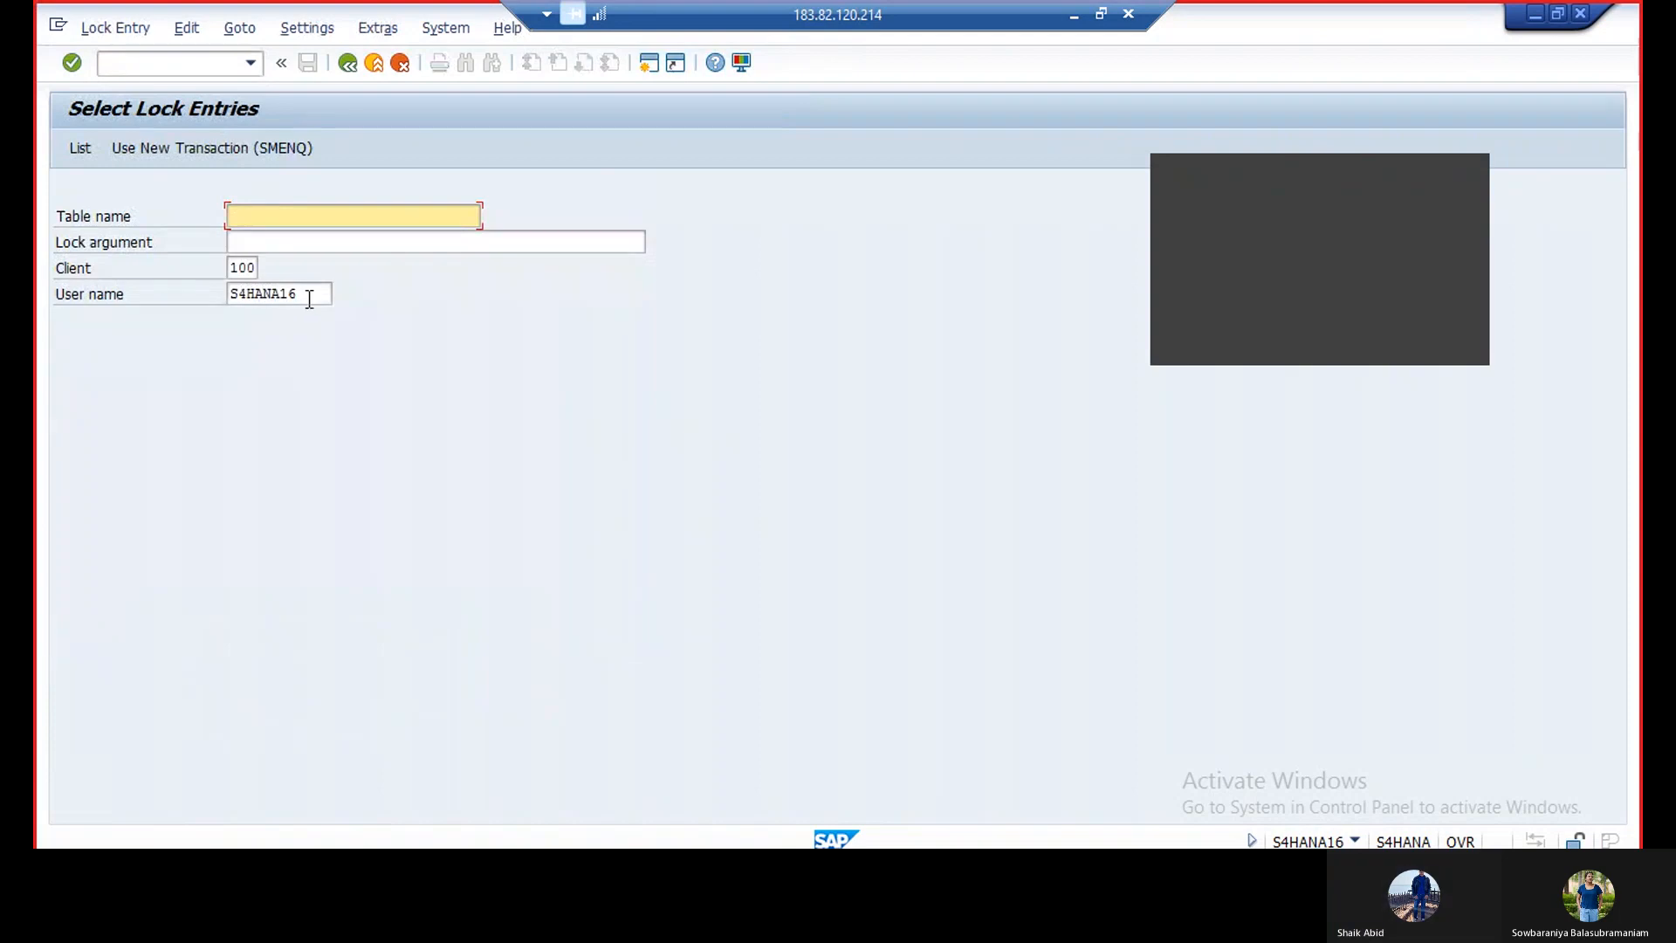
left_click_drag(310, 294, 149, 303)
key("BackSpace")
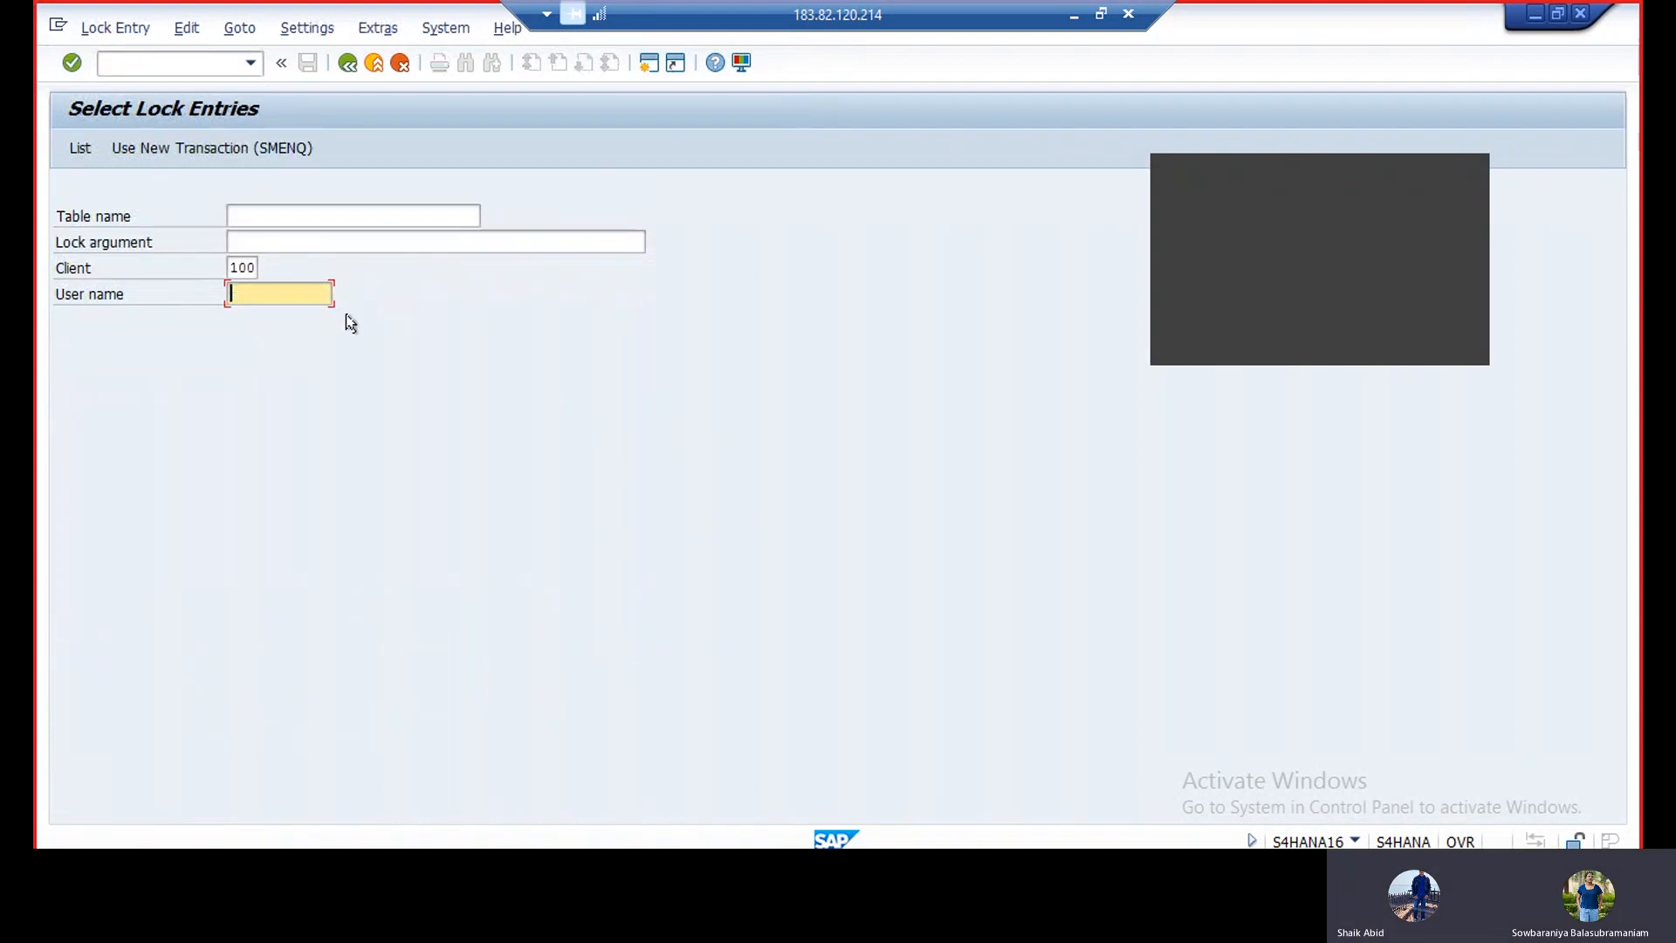
left_click(77, 153)
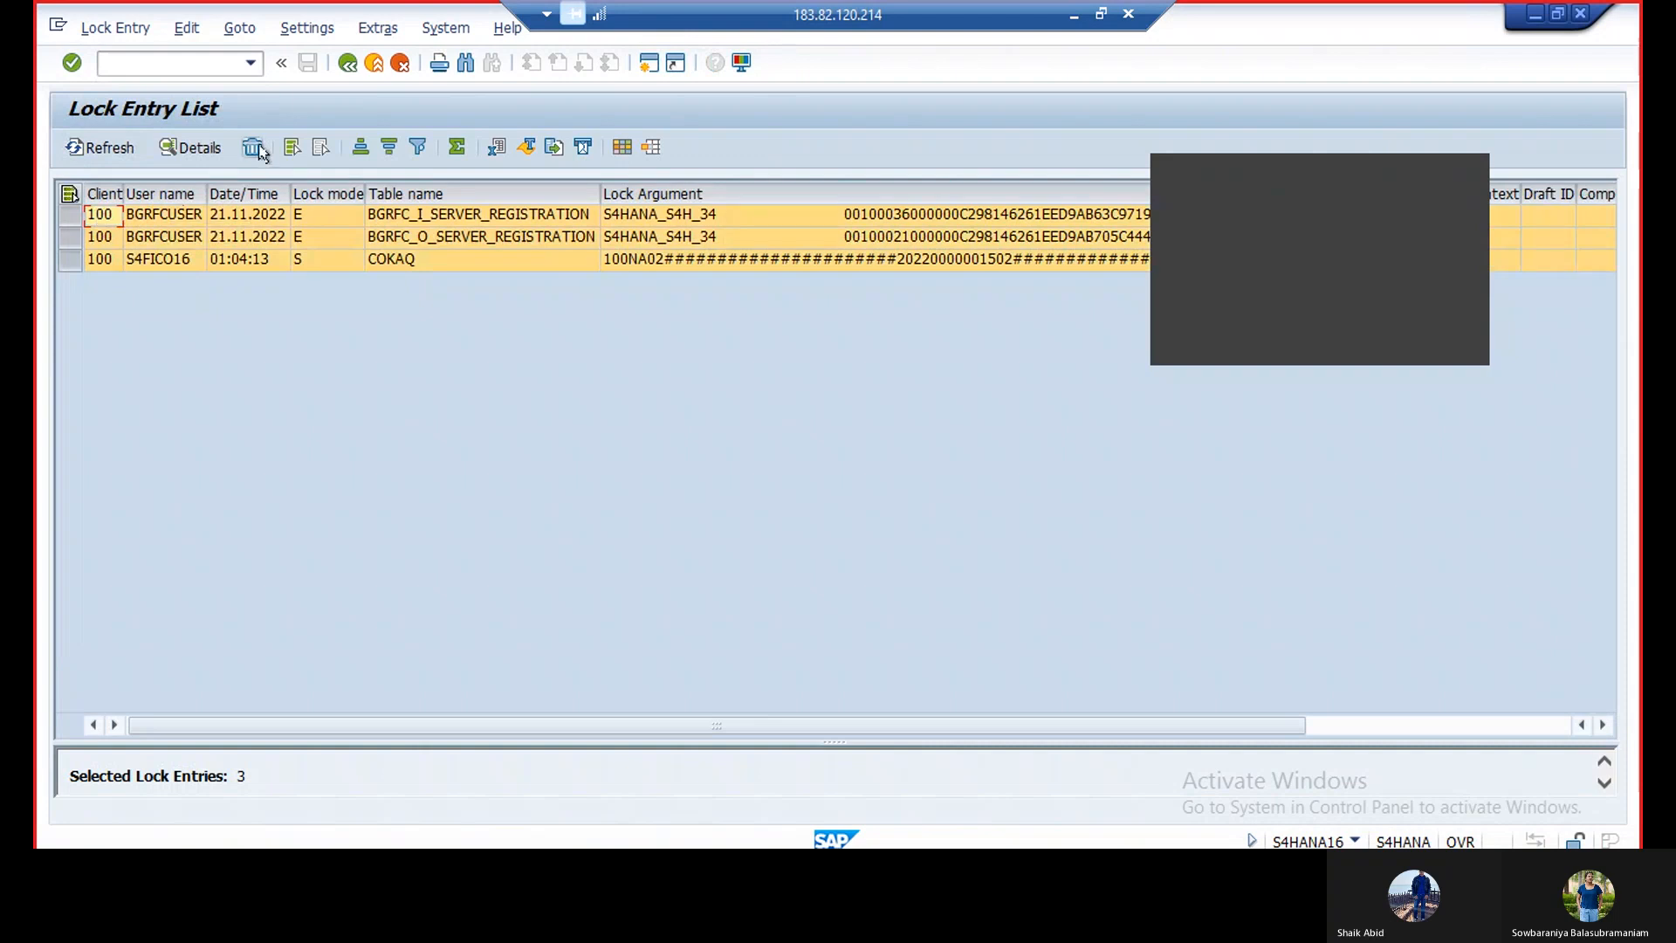
Delete all entries in the lock entry list, closing the help window and repeating the deletion for the remaining entries.
left_click(254, 149)
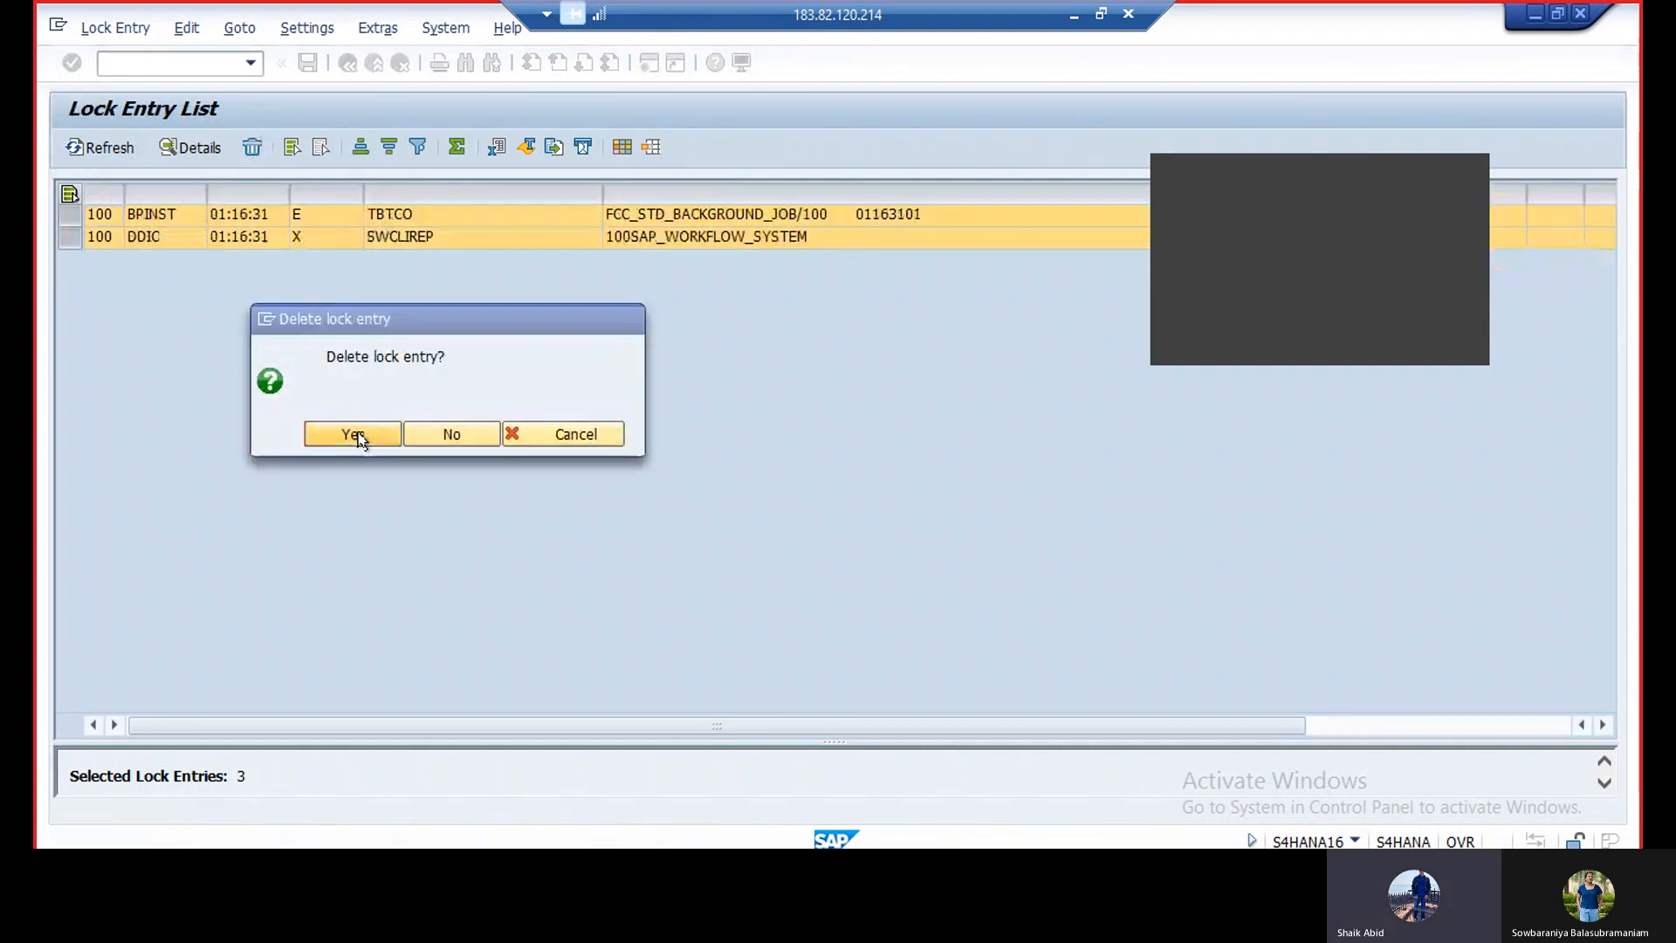
left_click(354, 437)
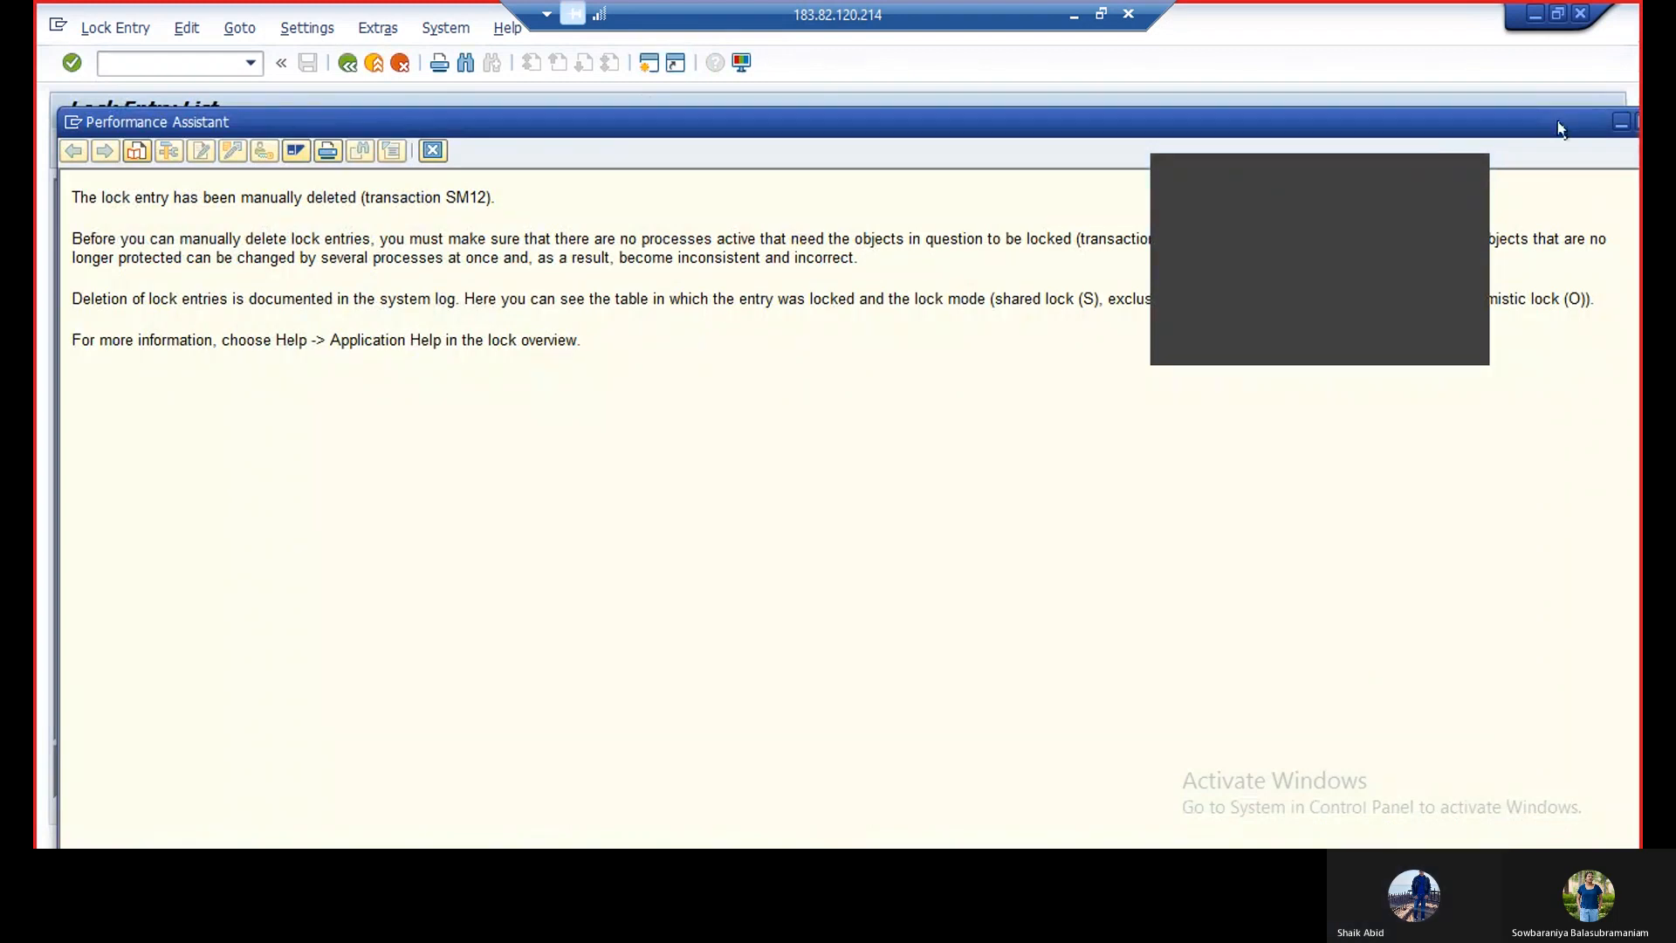
left_click_drag(1558, 122, 1415, 143)
left_click(1523, 143)
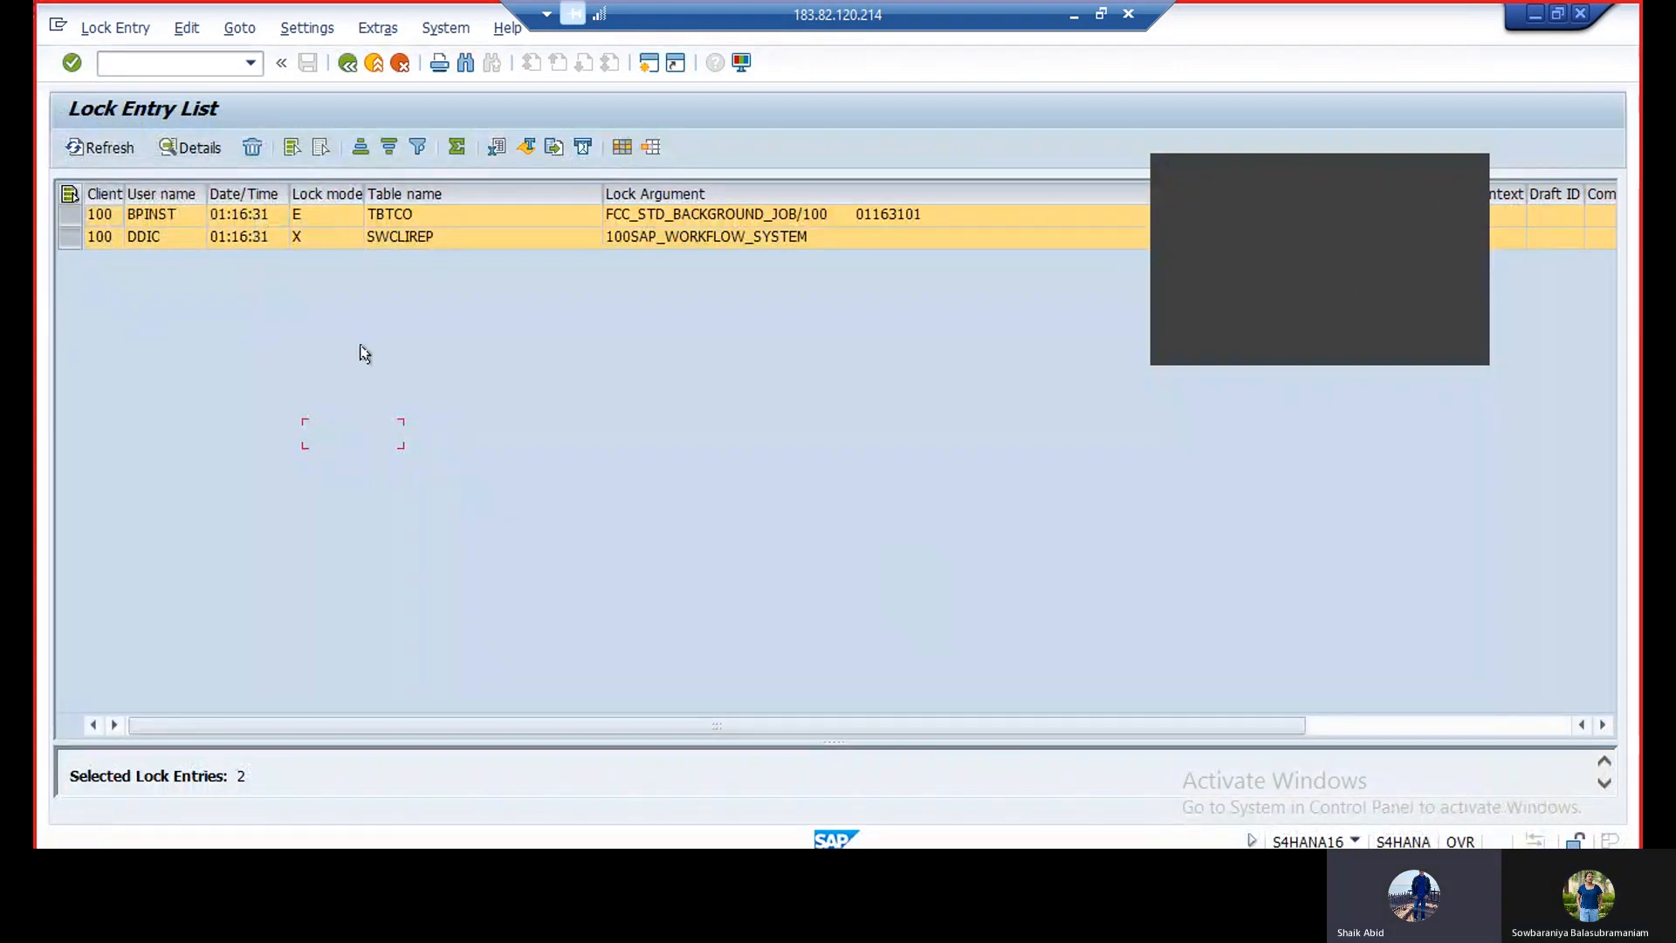
left_click(253, 148)
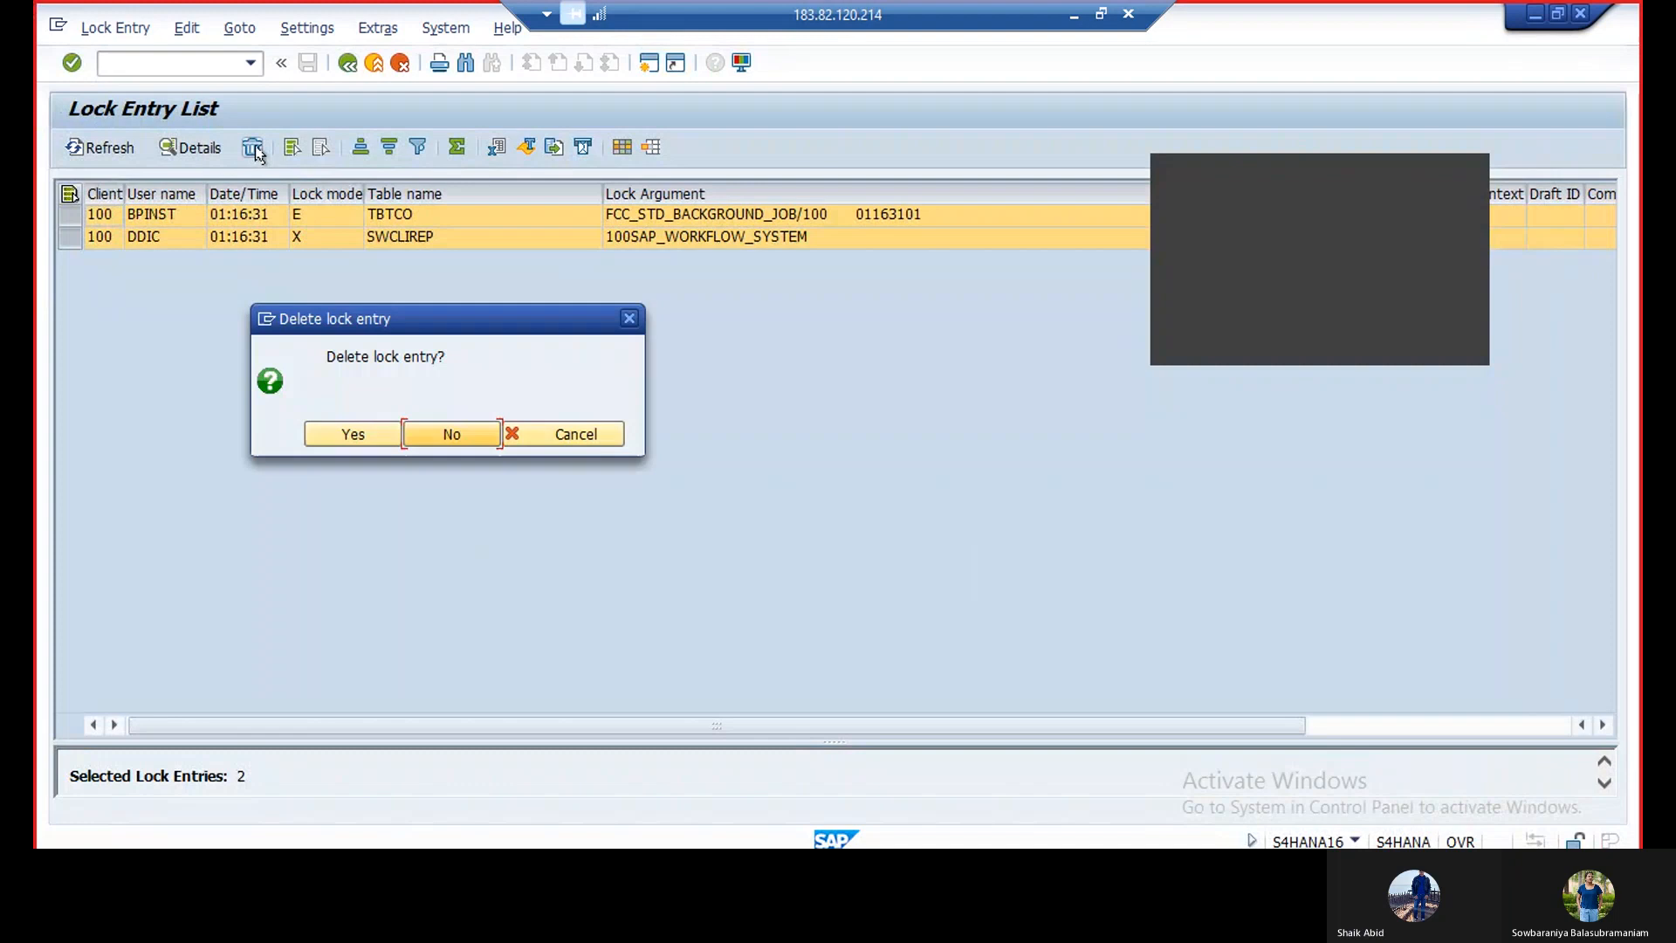
left_click(354, 436)
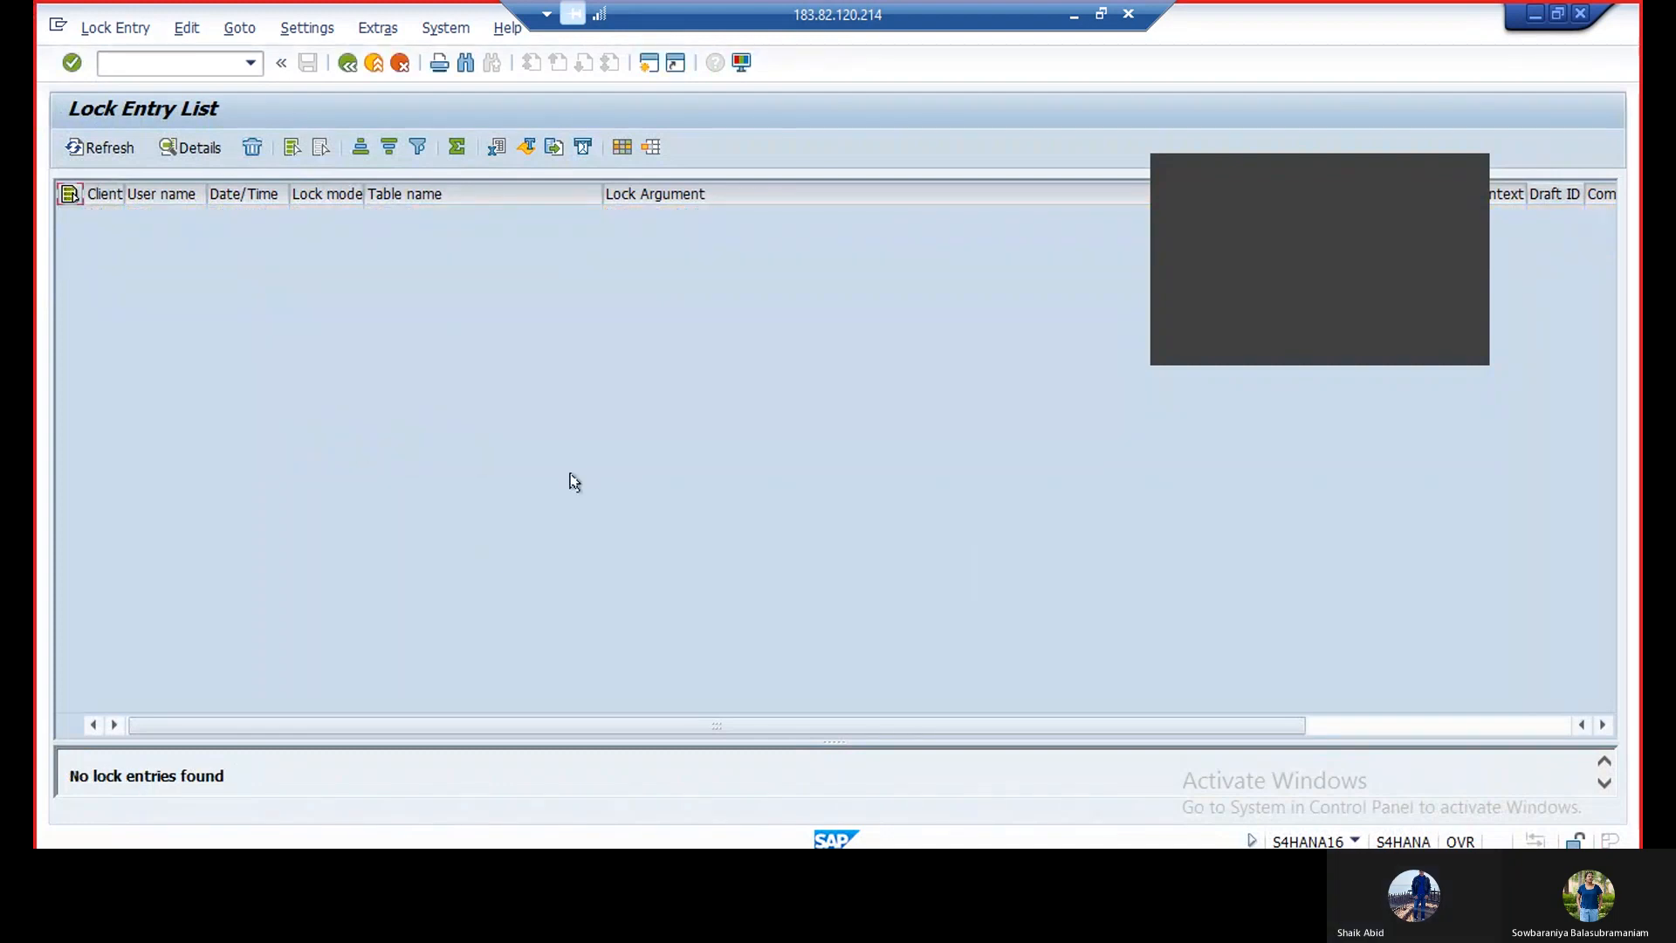
Open the assignment of company codes to posting period variants again with transaction code /nobbp.
left_click(148, 63)
type("/nobbp")
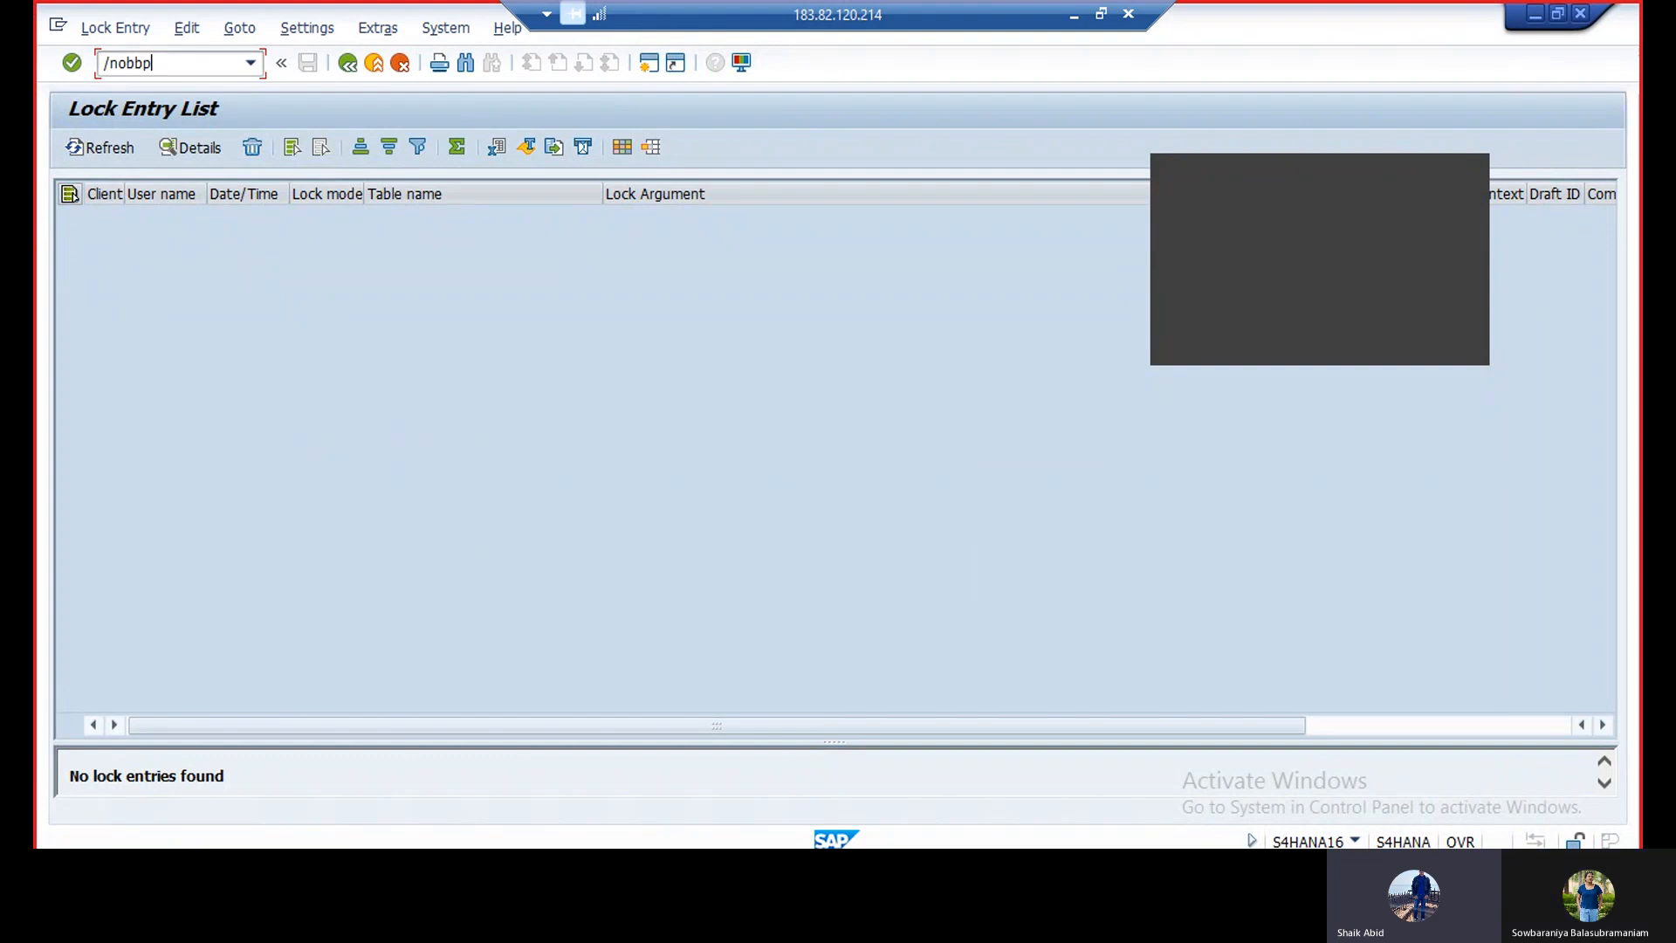
key("Return")
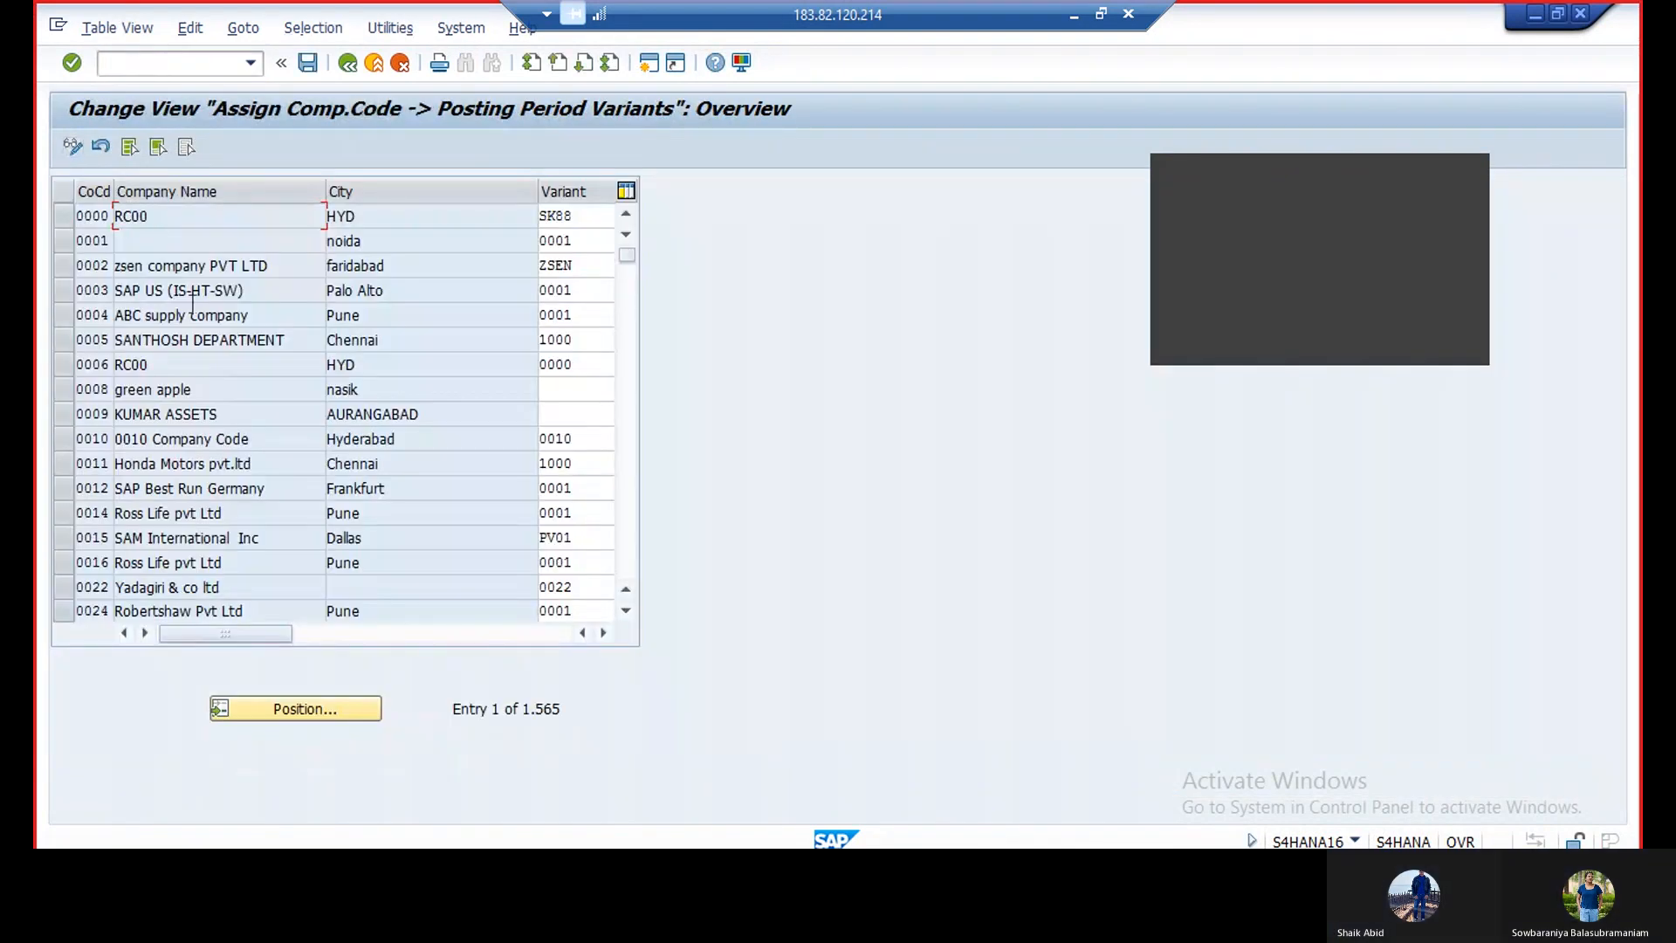
Position the posting period variant assignment list at company code mic1.
left_click(287, 712)
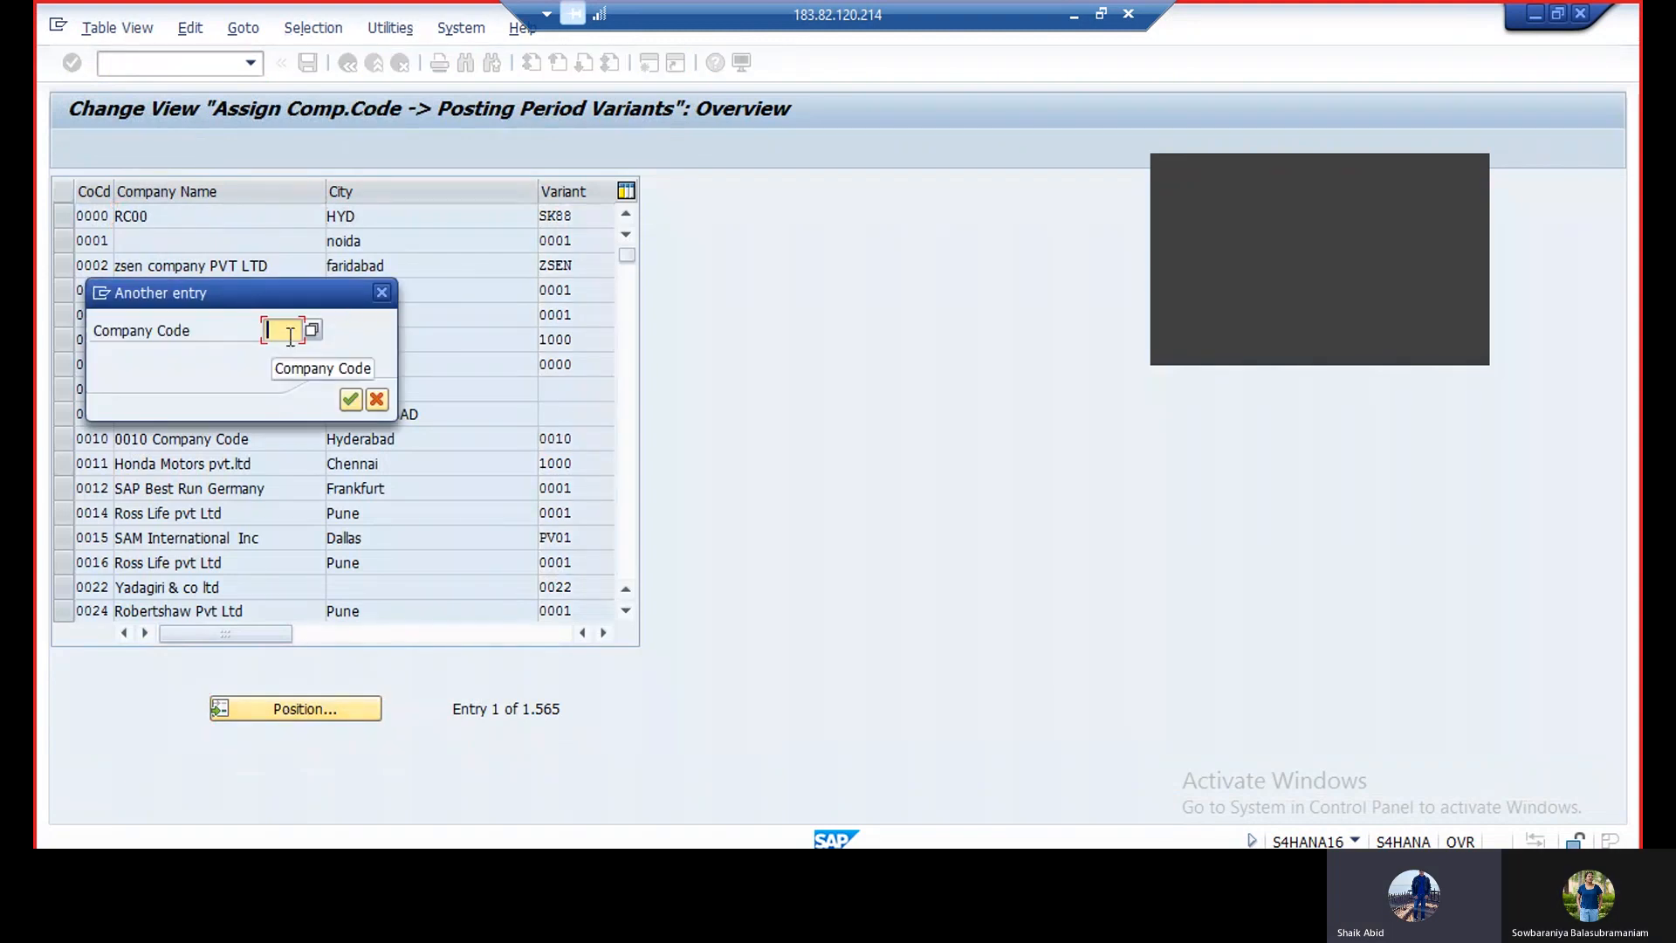
type("M")
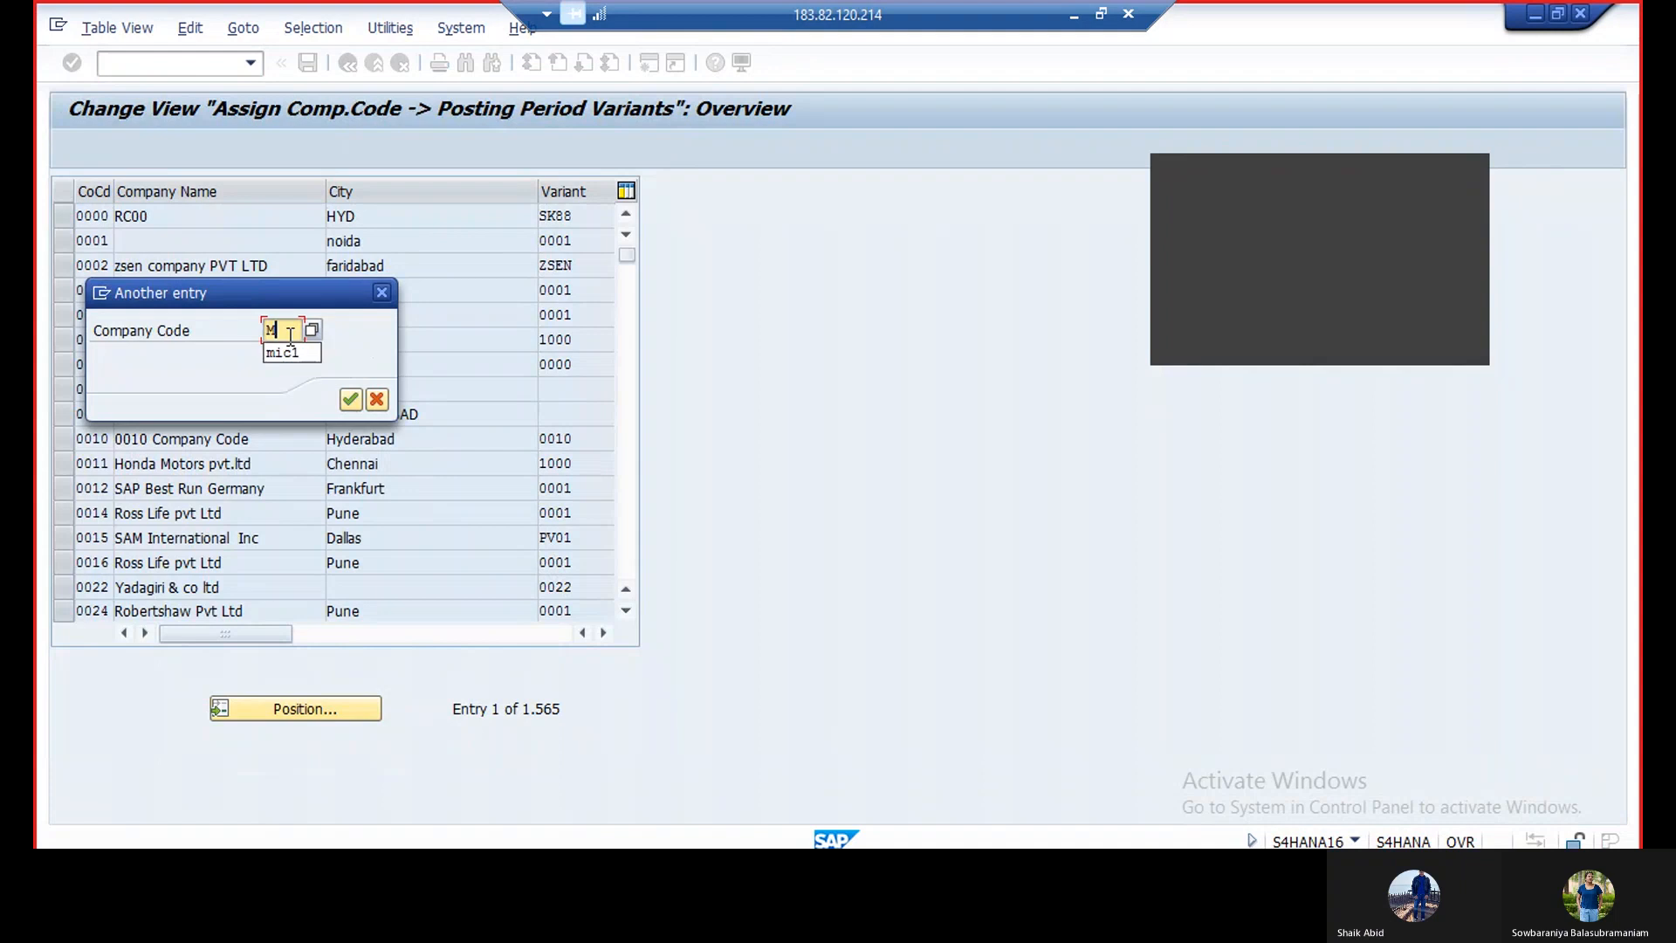
key("Down")
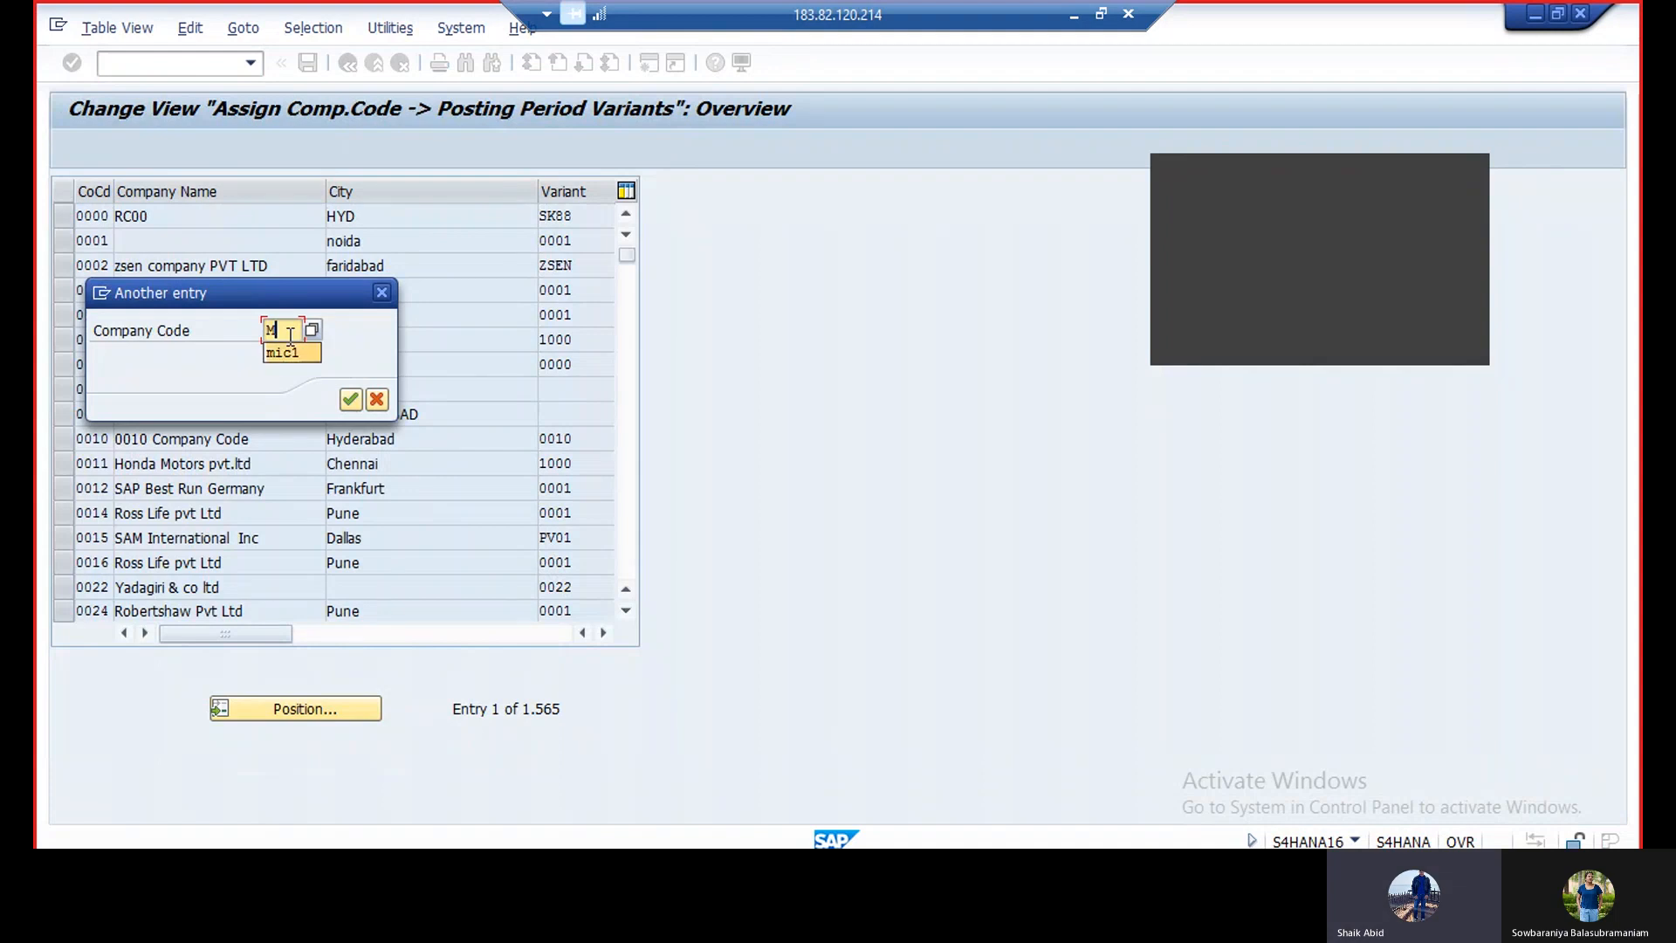
key("Return")
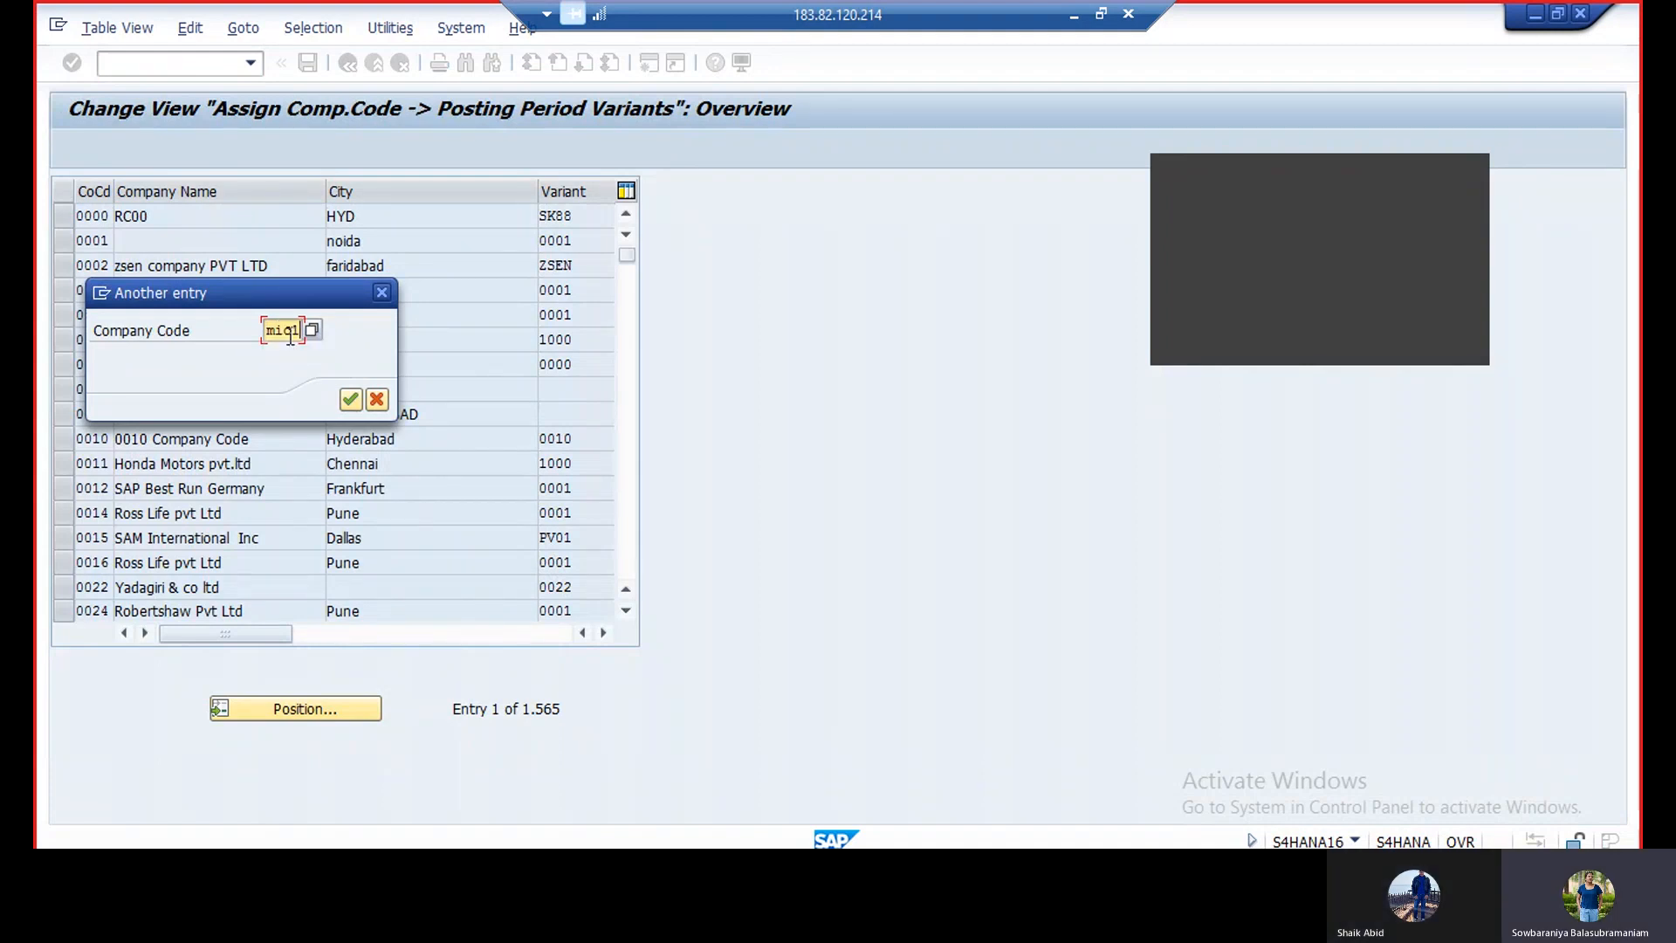
left_click(351, 402)
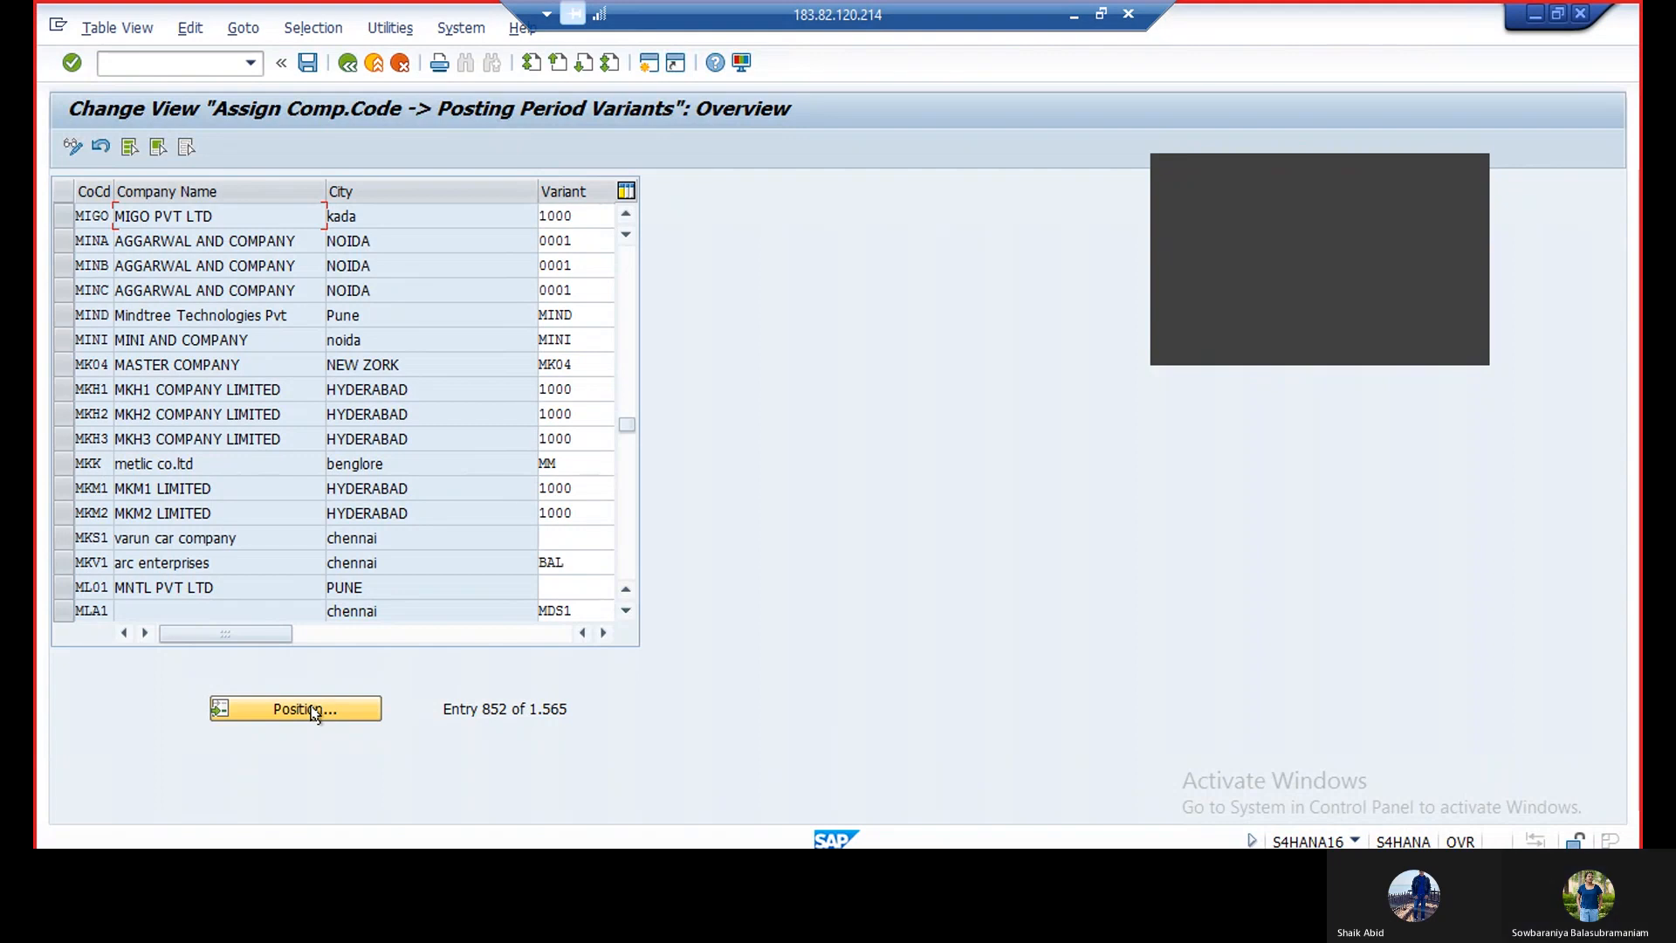
Repeat the search for company code mic1 and check the neighbouring entries above and below in the list.
left_click(270, 712)
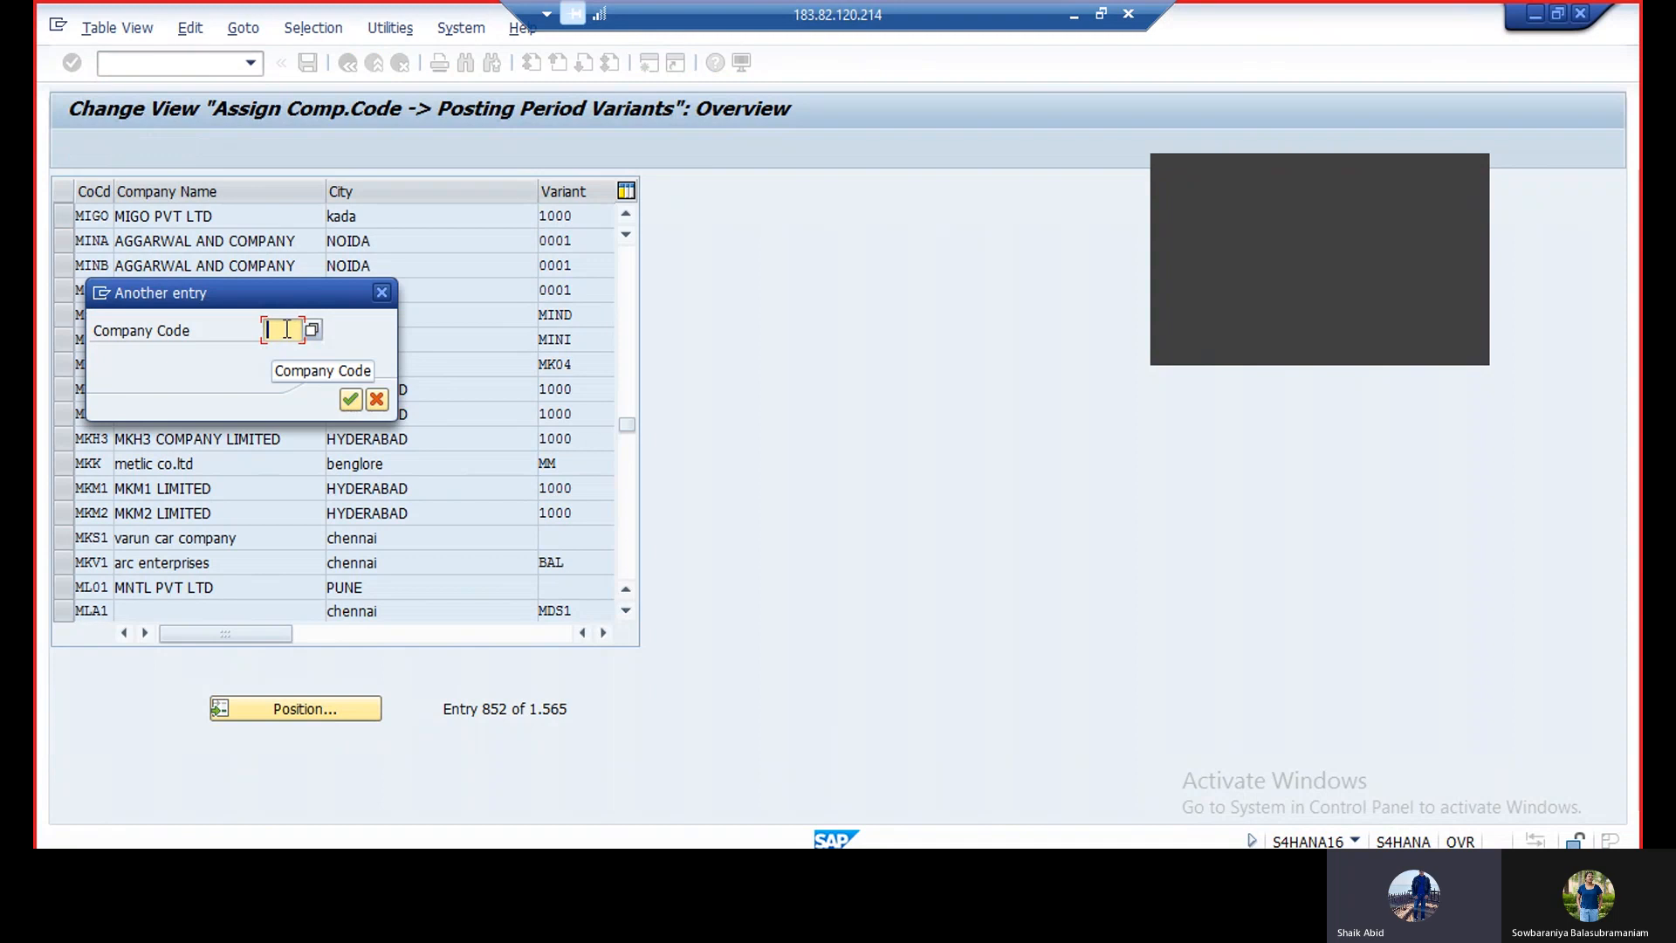
type("M")
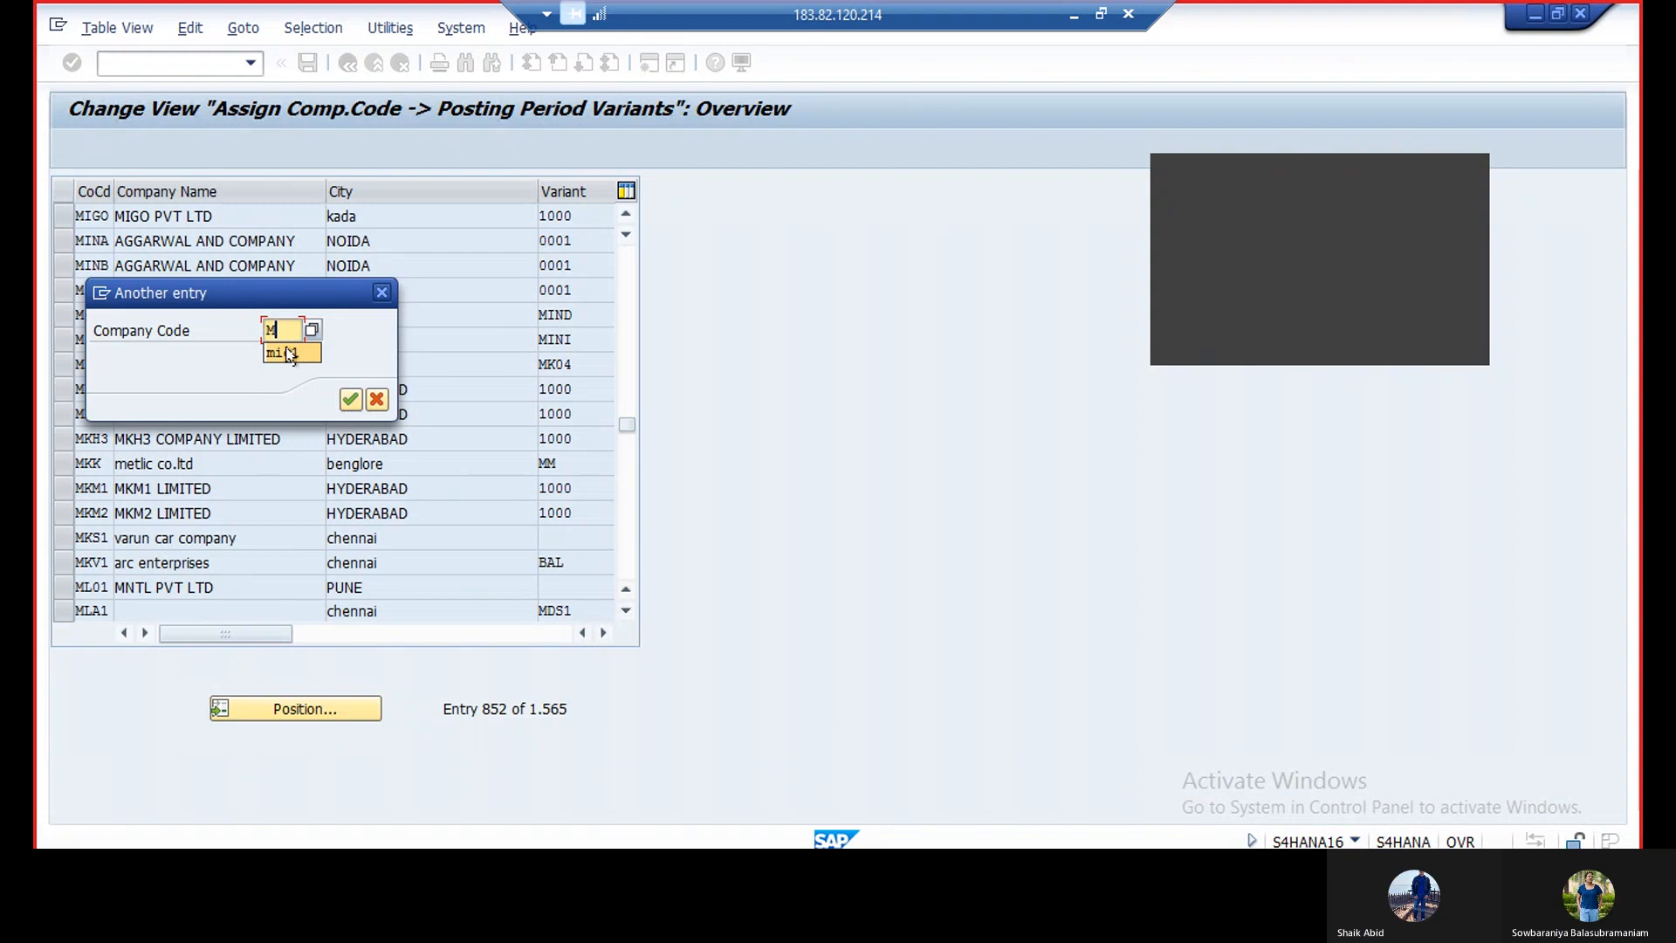
left_click(291, 353)
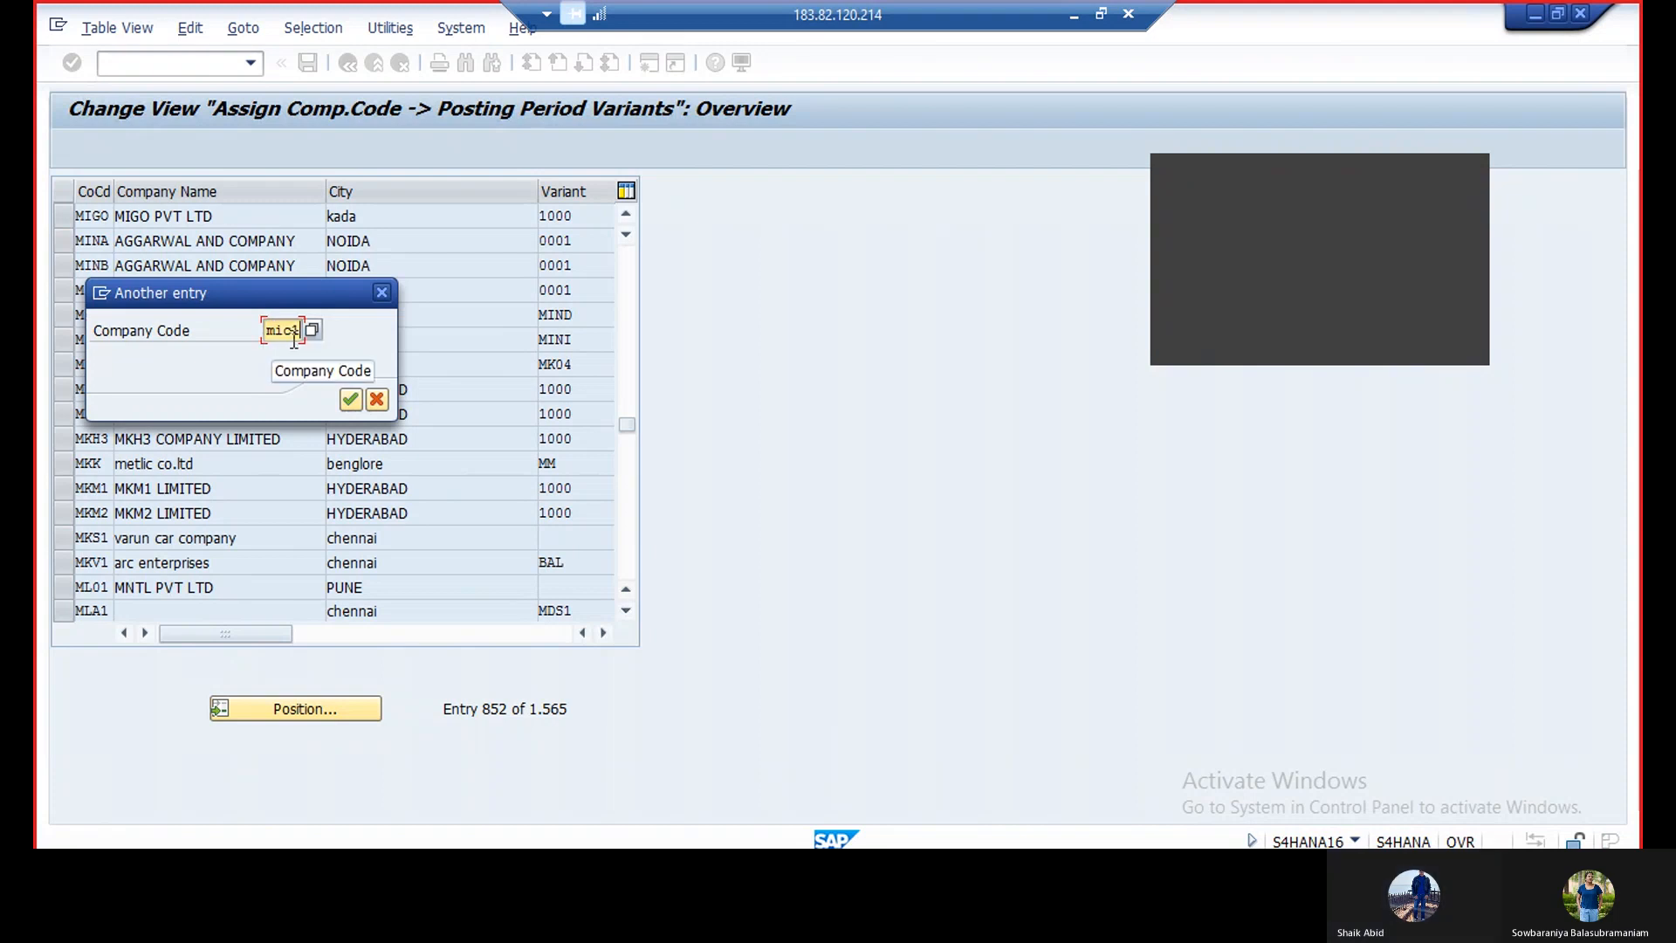
key("Return")
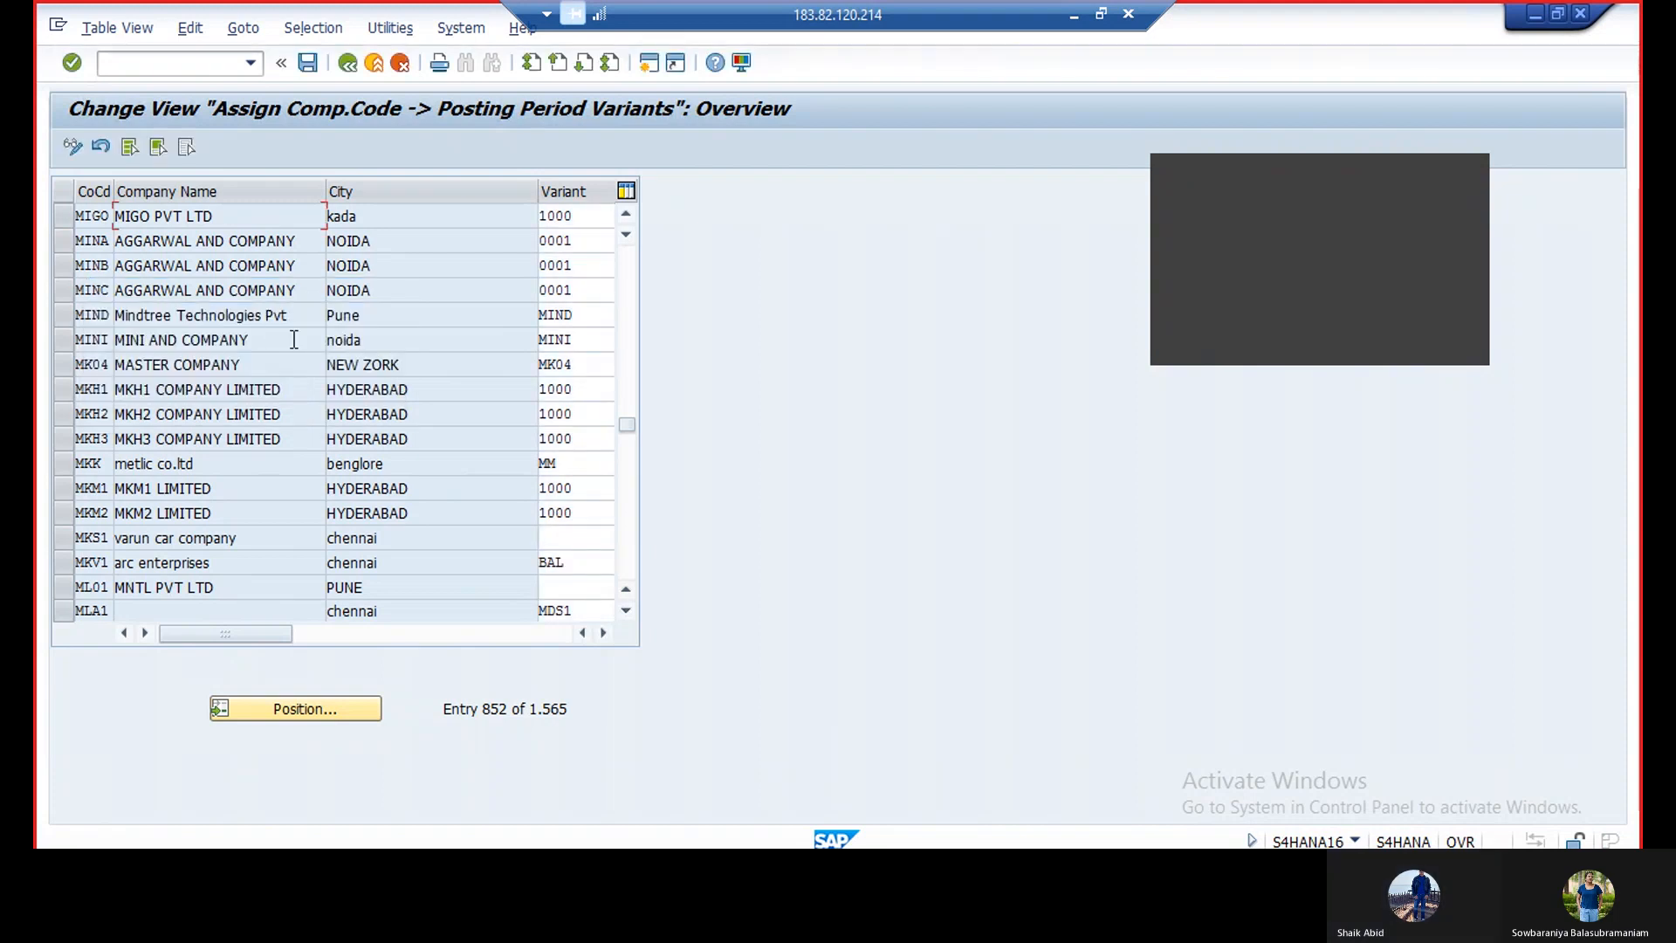
left_click(626, 611)
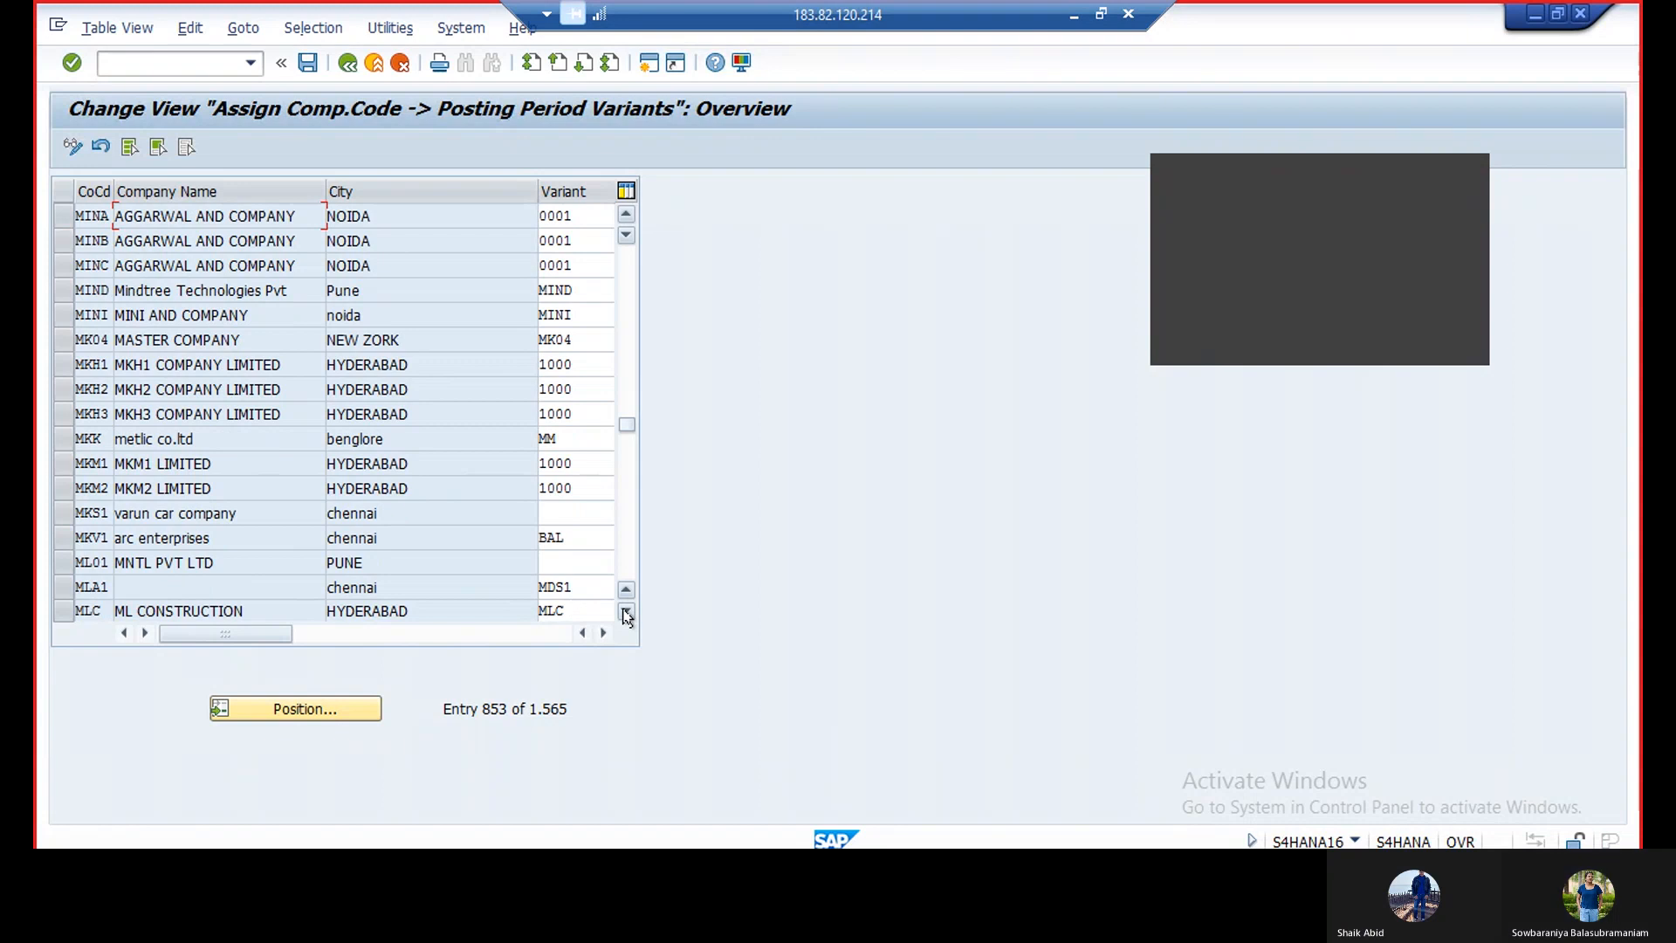
left_click(627, 215)
left_click(626, 215)
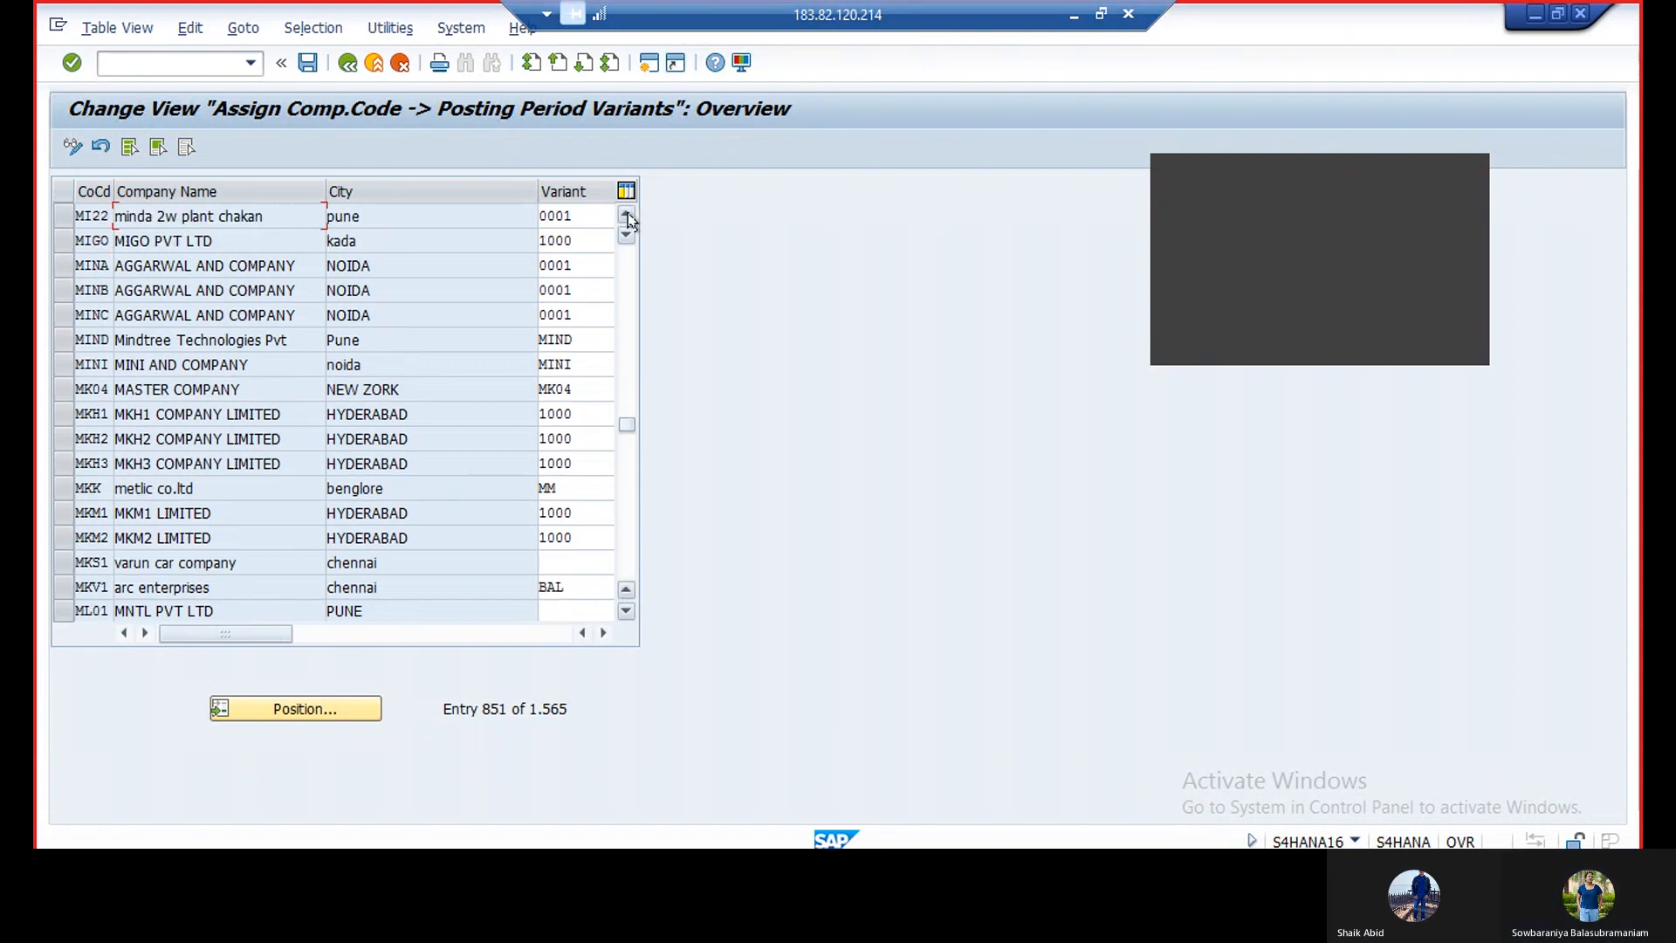
left_click(627, 216)
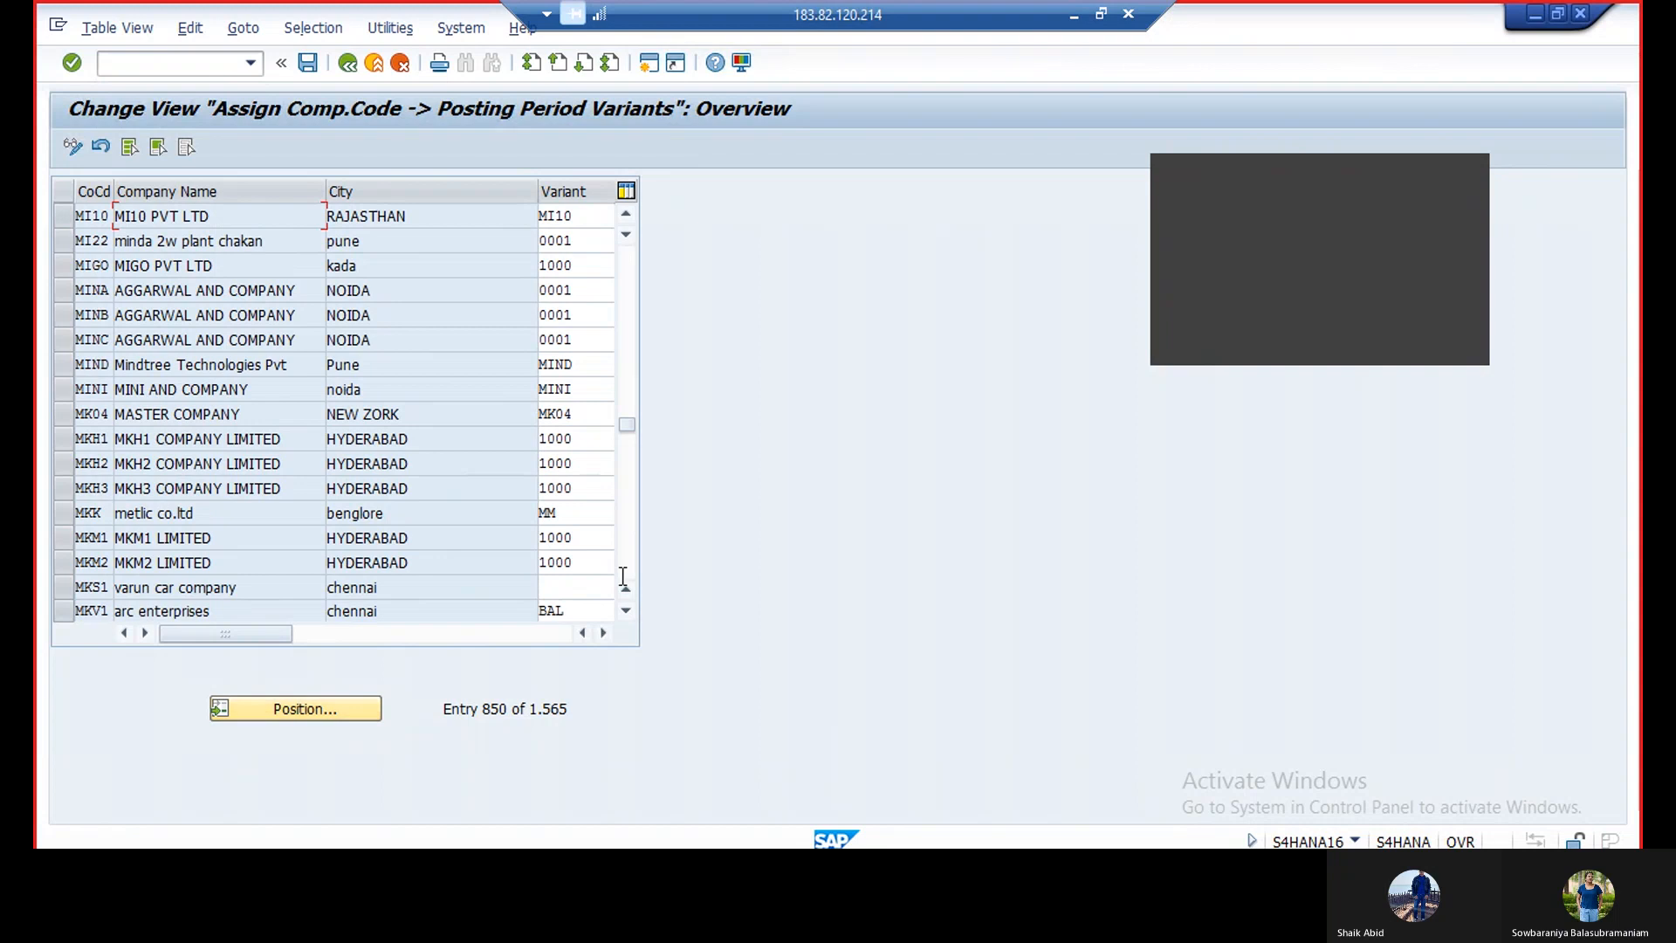
left_click(627, 612)
left_click(626, 612)
left_click(627, 611)
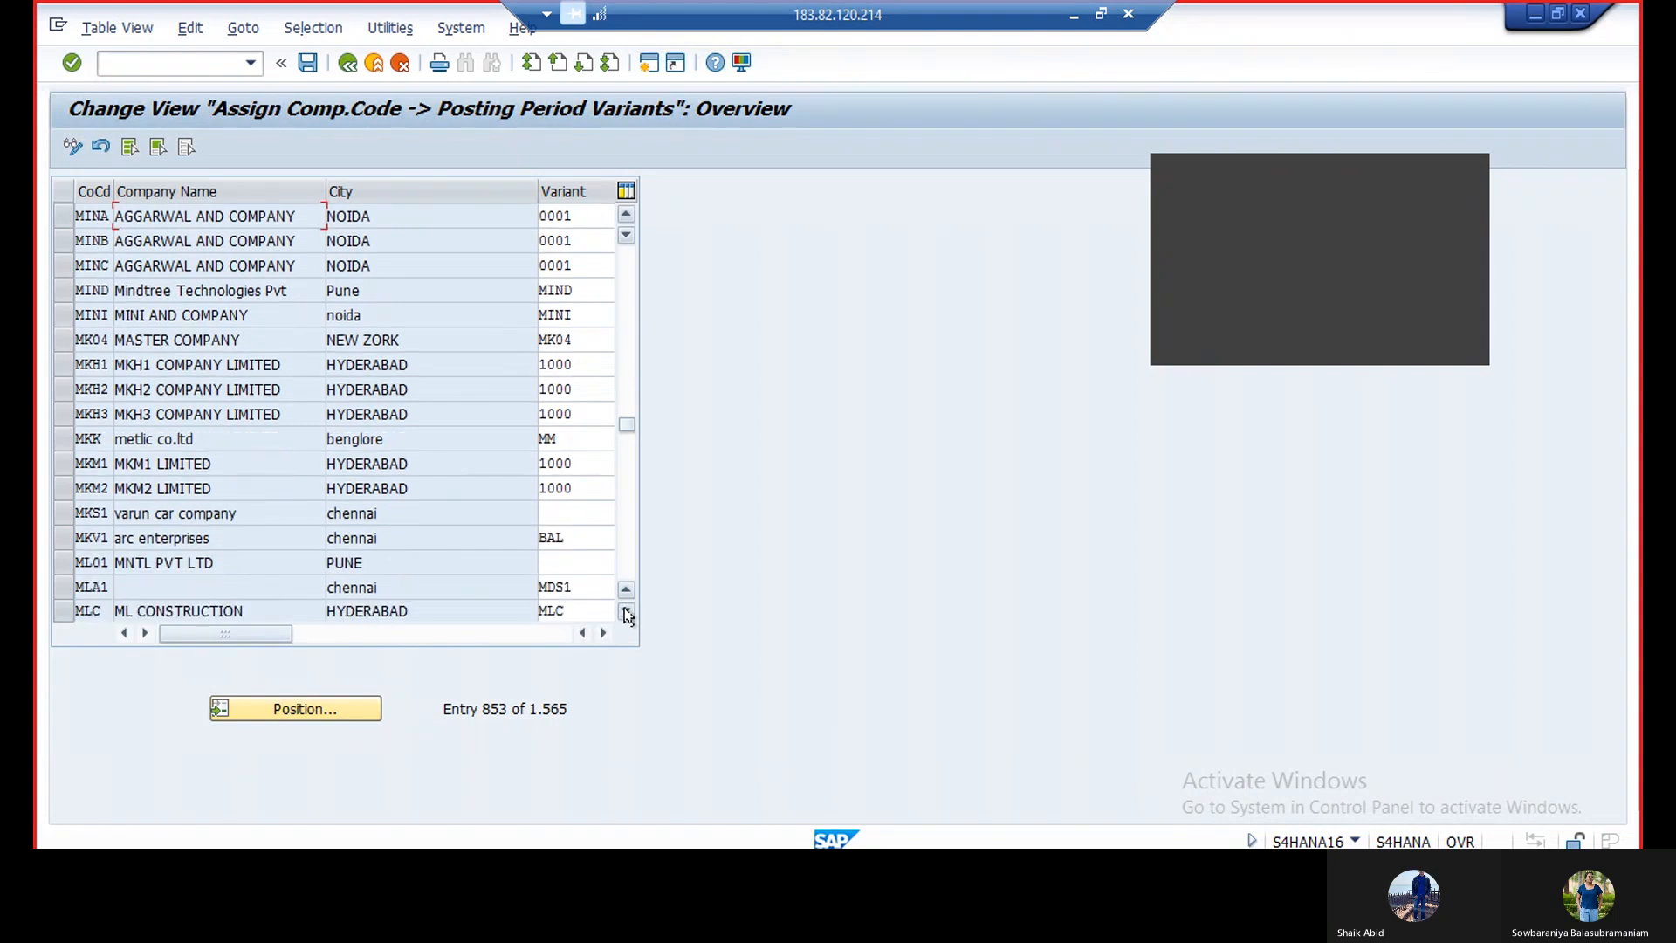
Retry positioning the assignment list with company code MICO and once more with mic1.
left_click(304, 712)
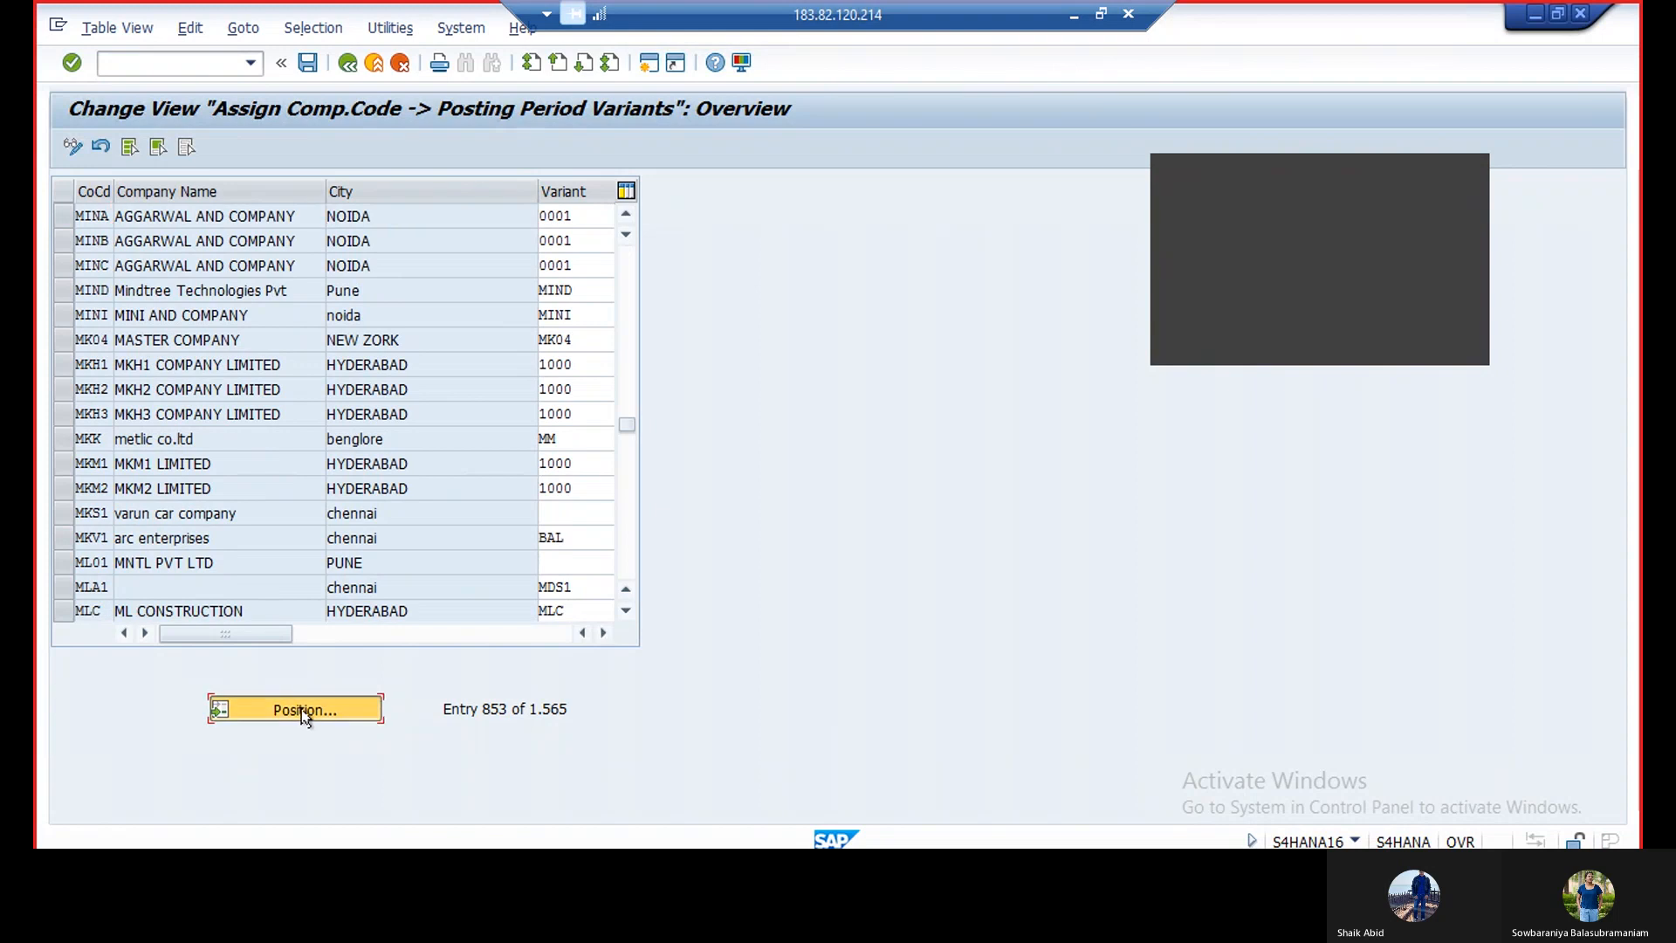
type("MICO")
key("Return")
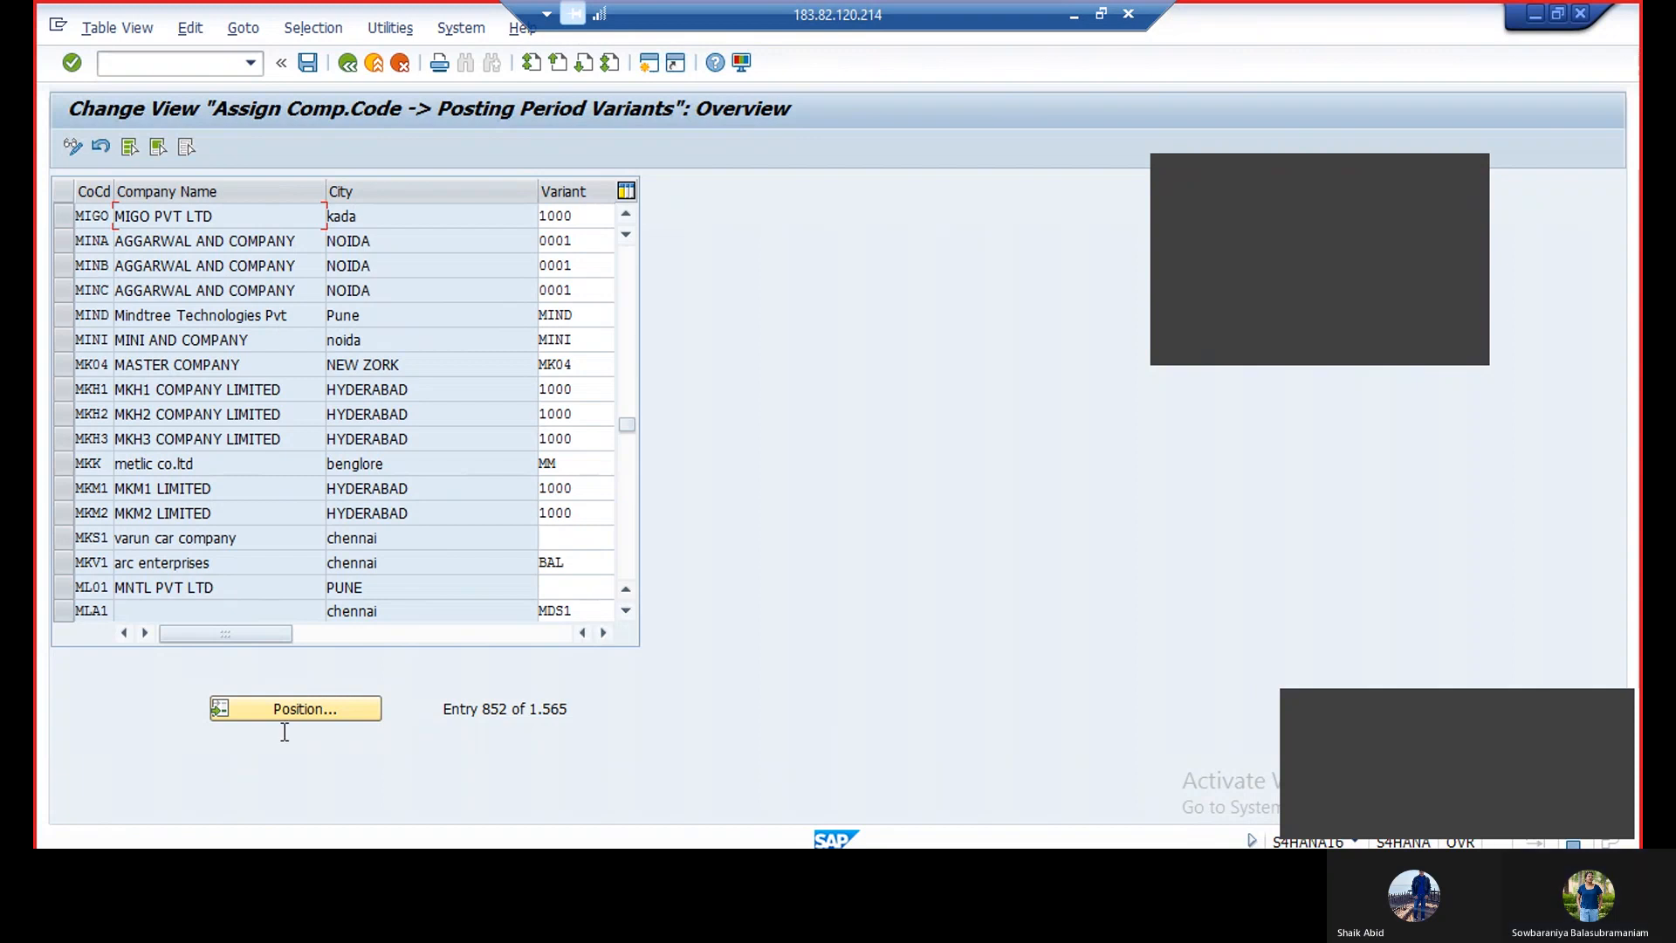
left_click(281, 703)
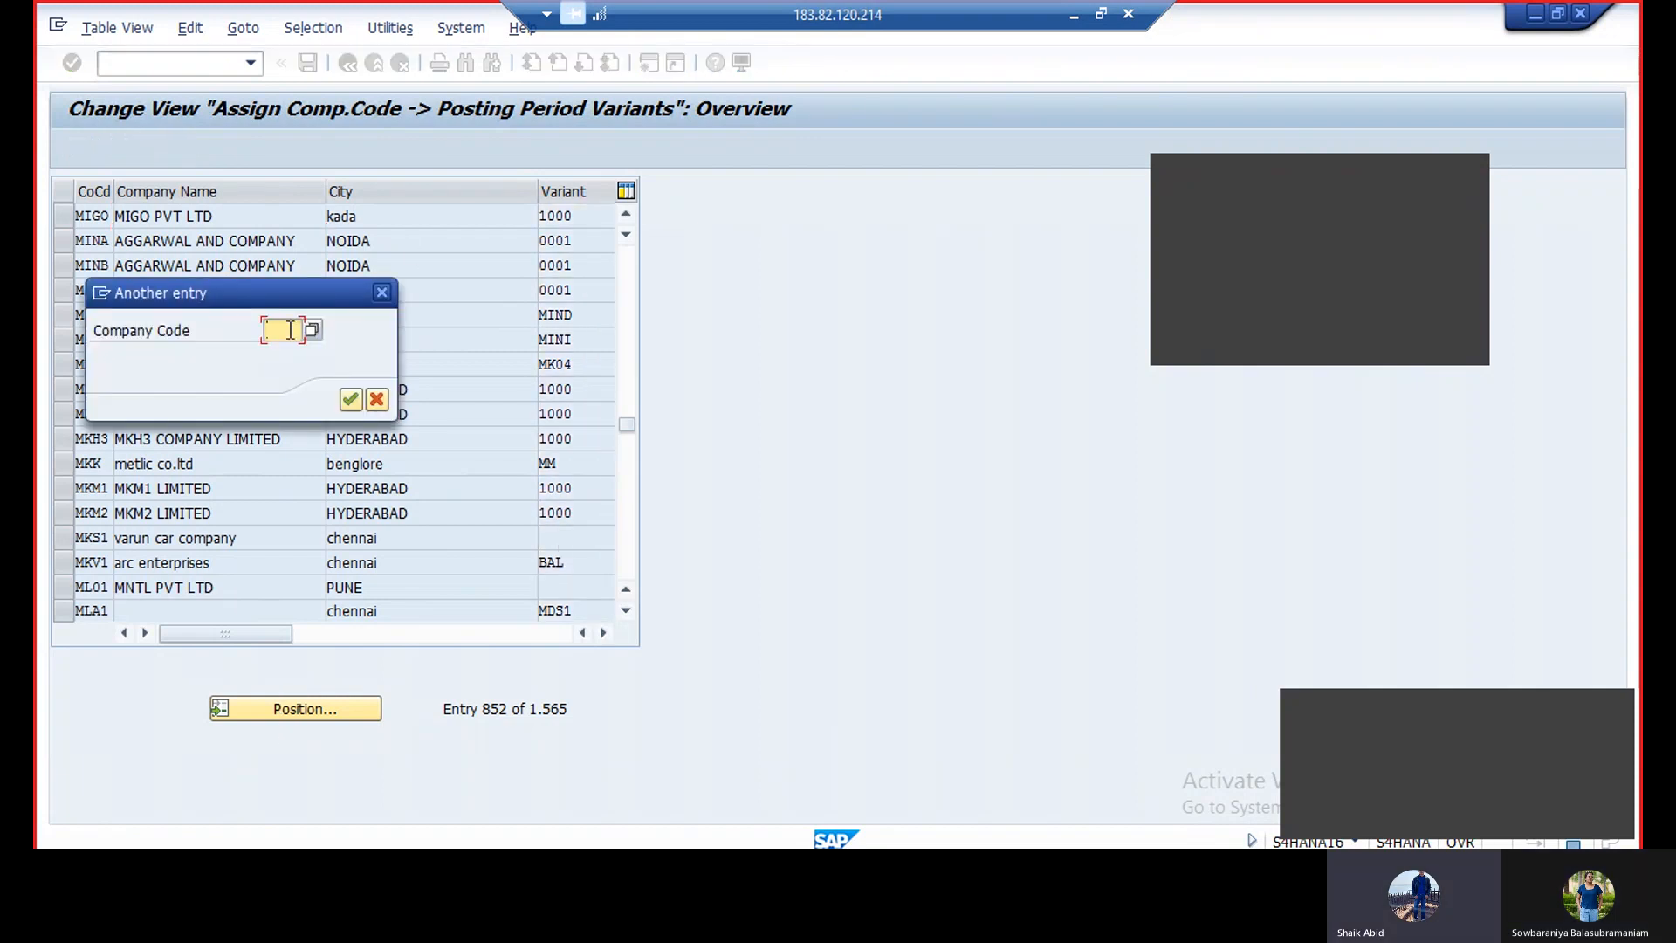
type("mig0")
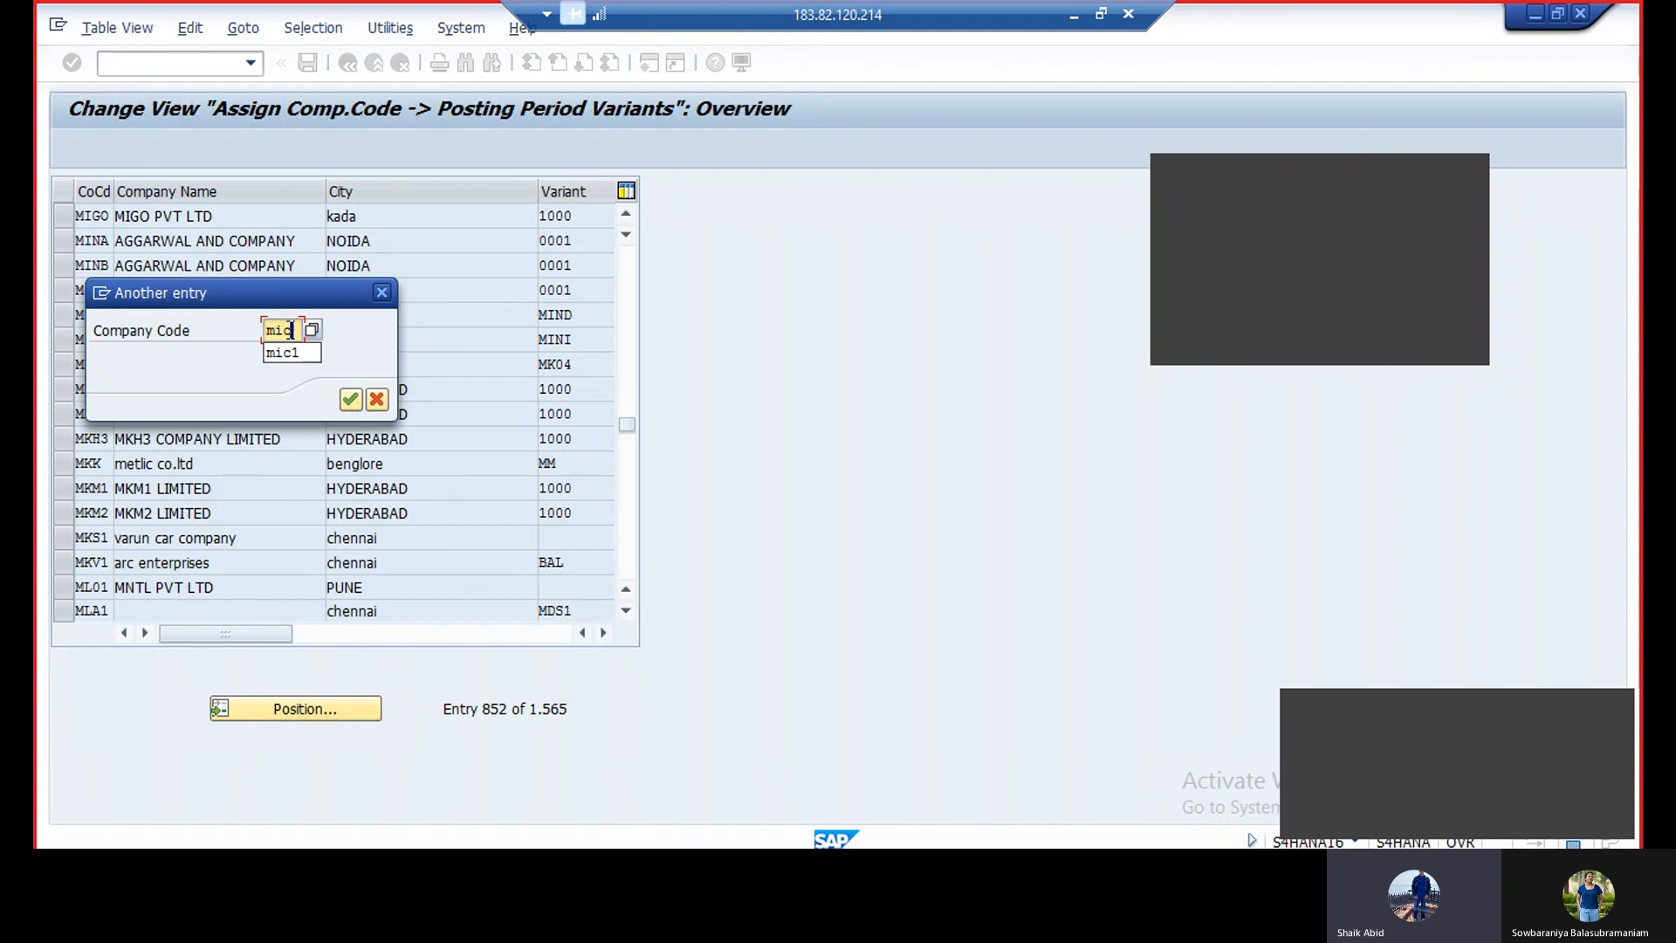
key("BackSpace")
type("1")
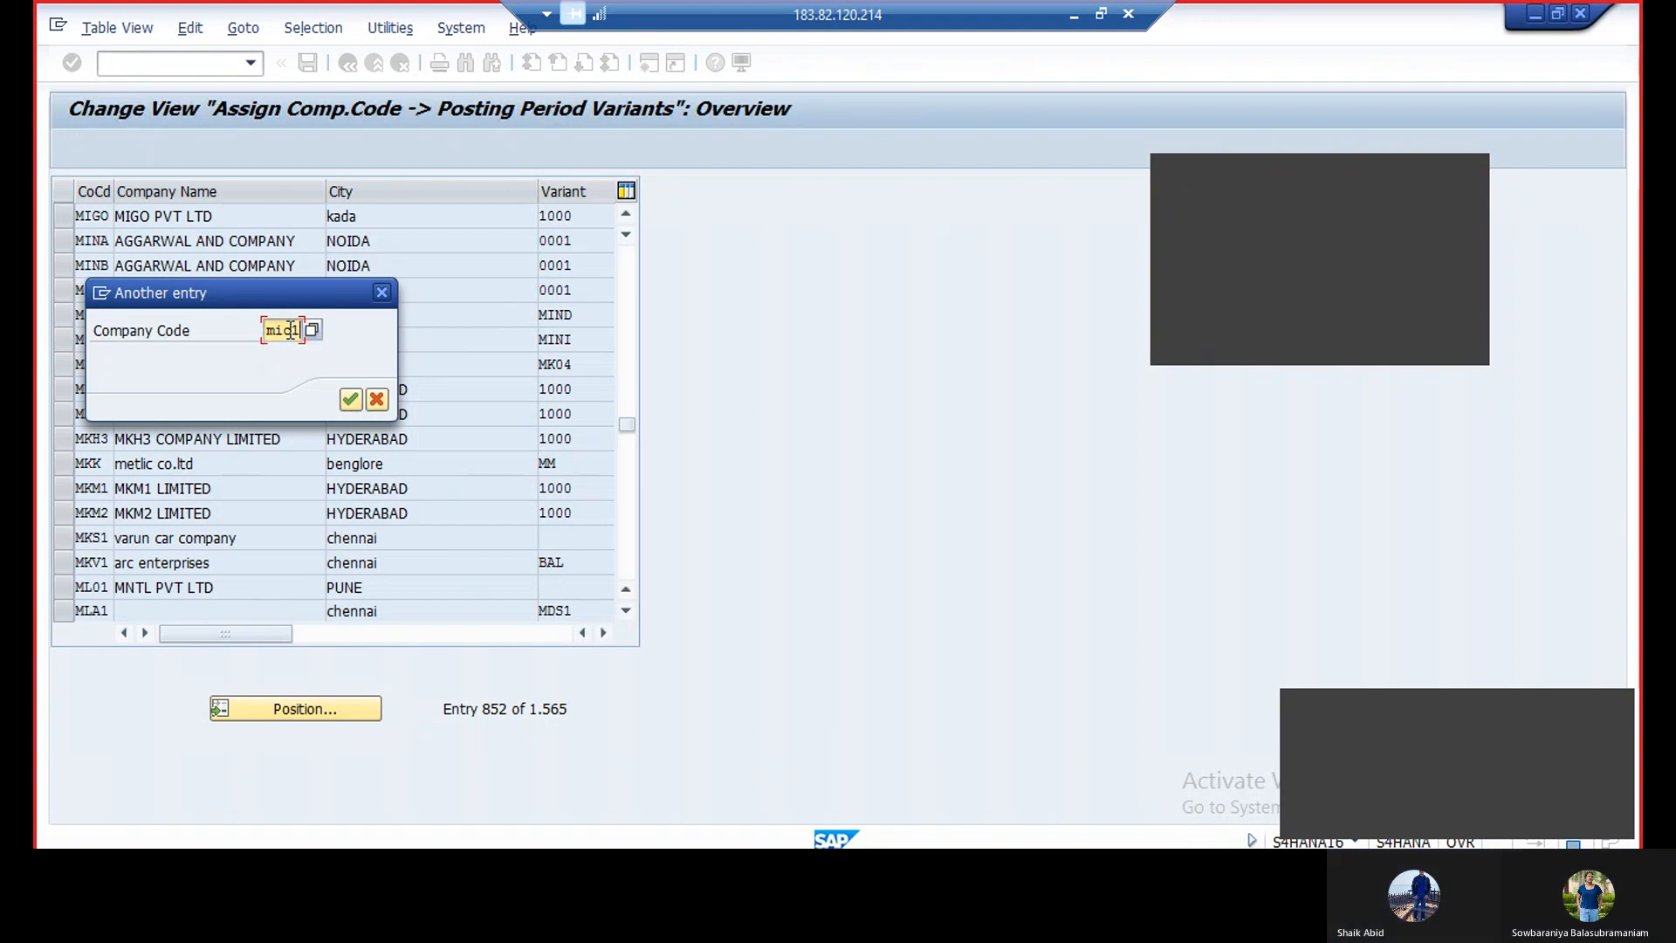
key("Return")
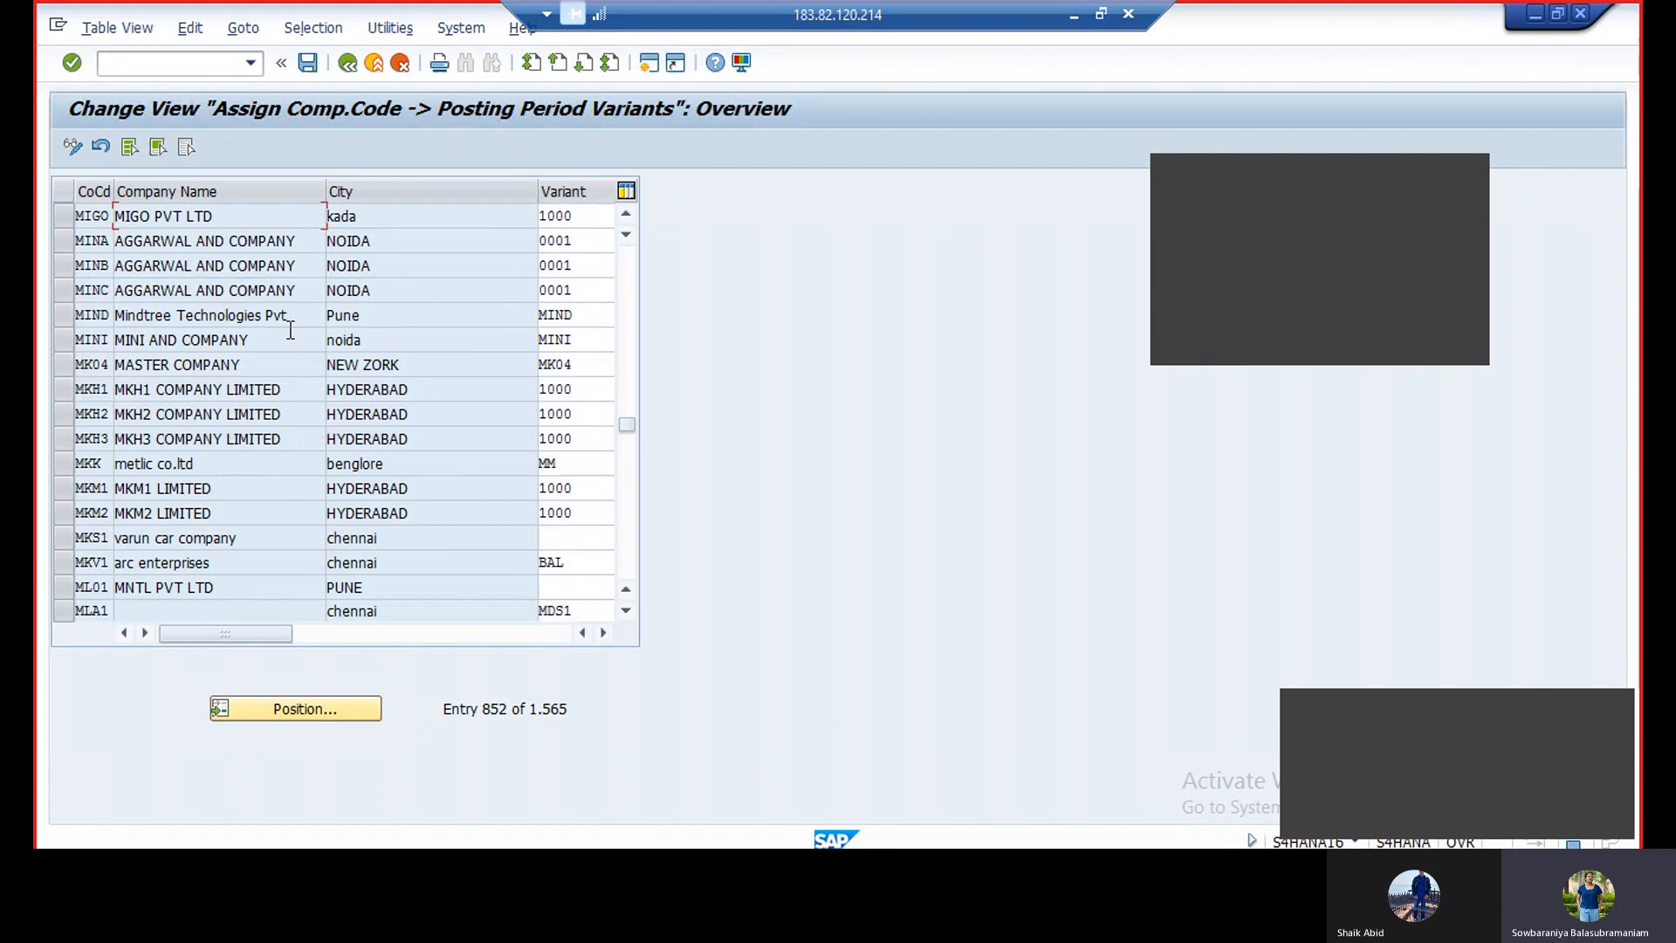
Look through the company codes following MIGO in the variant assignment list for the Microsoft company code.
left_click(626, 611)
left_click(626, 611)
left_click(626, 611)
left_click(625, 611)
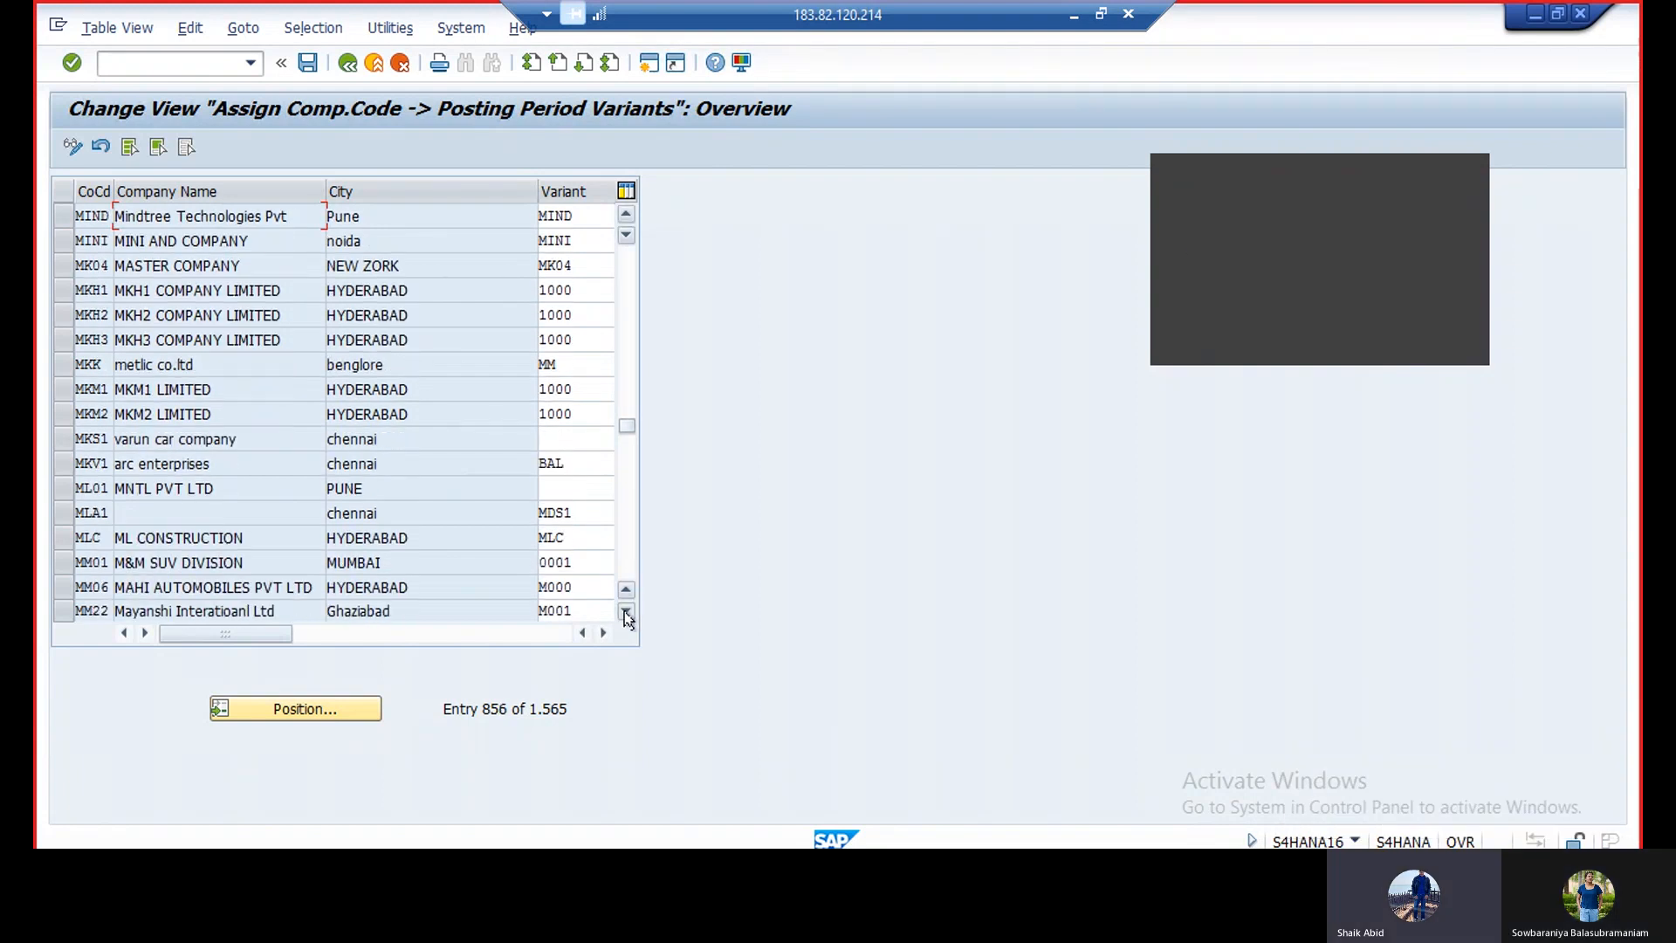
left_click(626, 611)
left_click(626, 611)
left_click(626, 611)
left_click(626, 611)
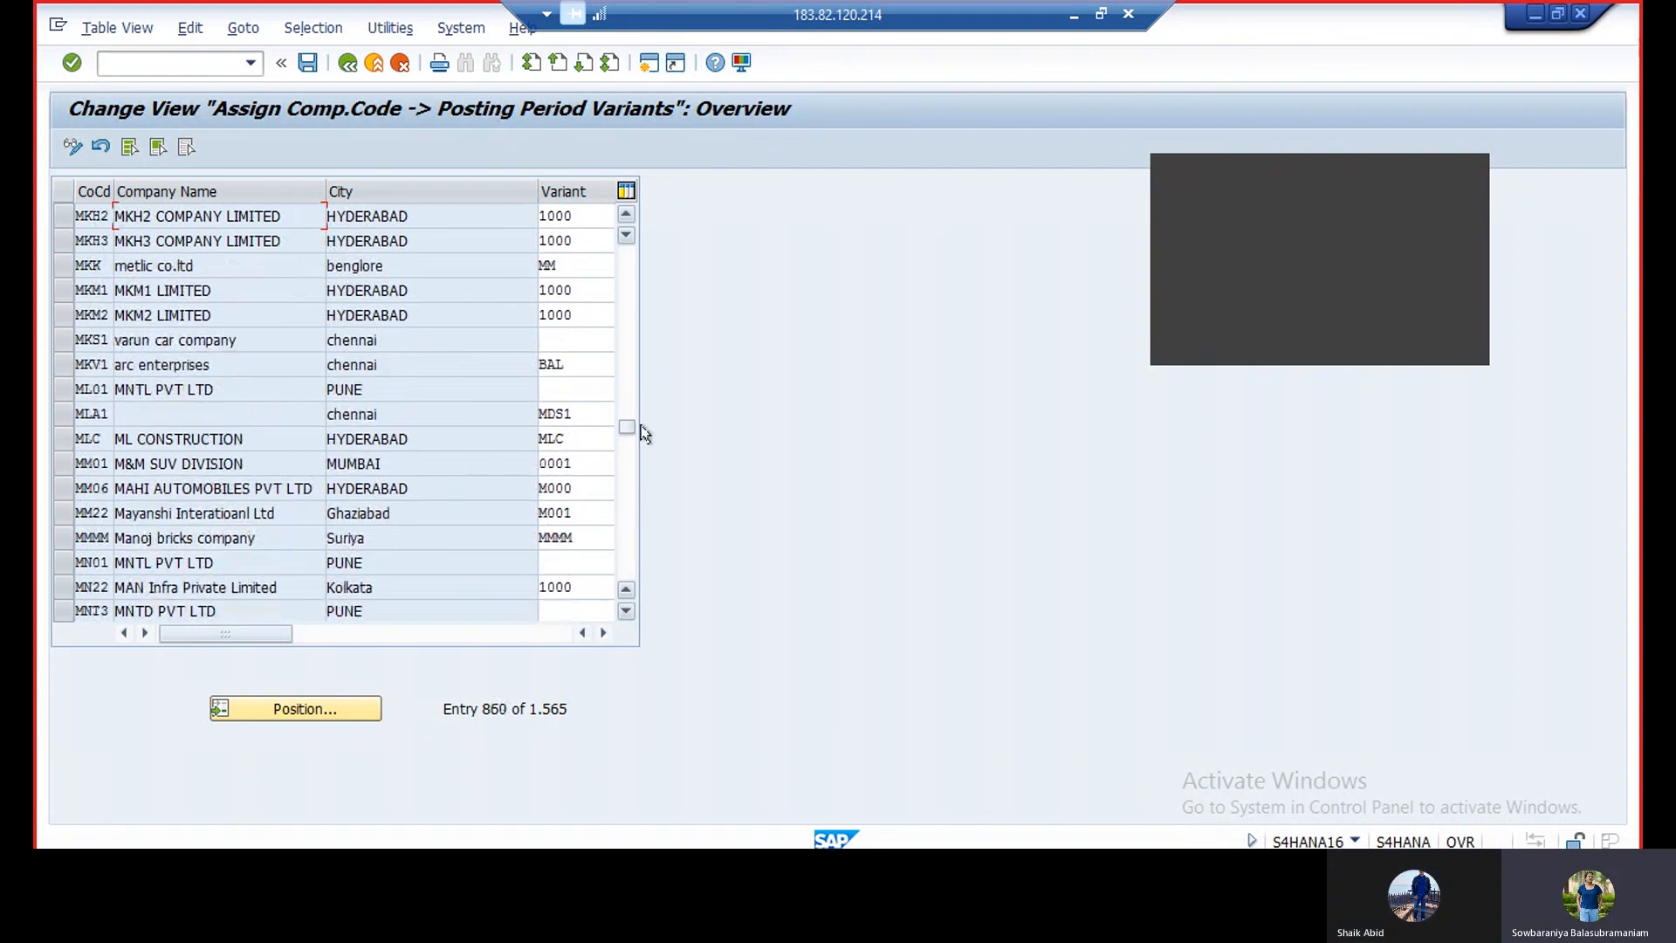
left_click(622, 591)
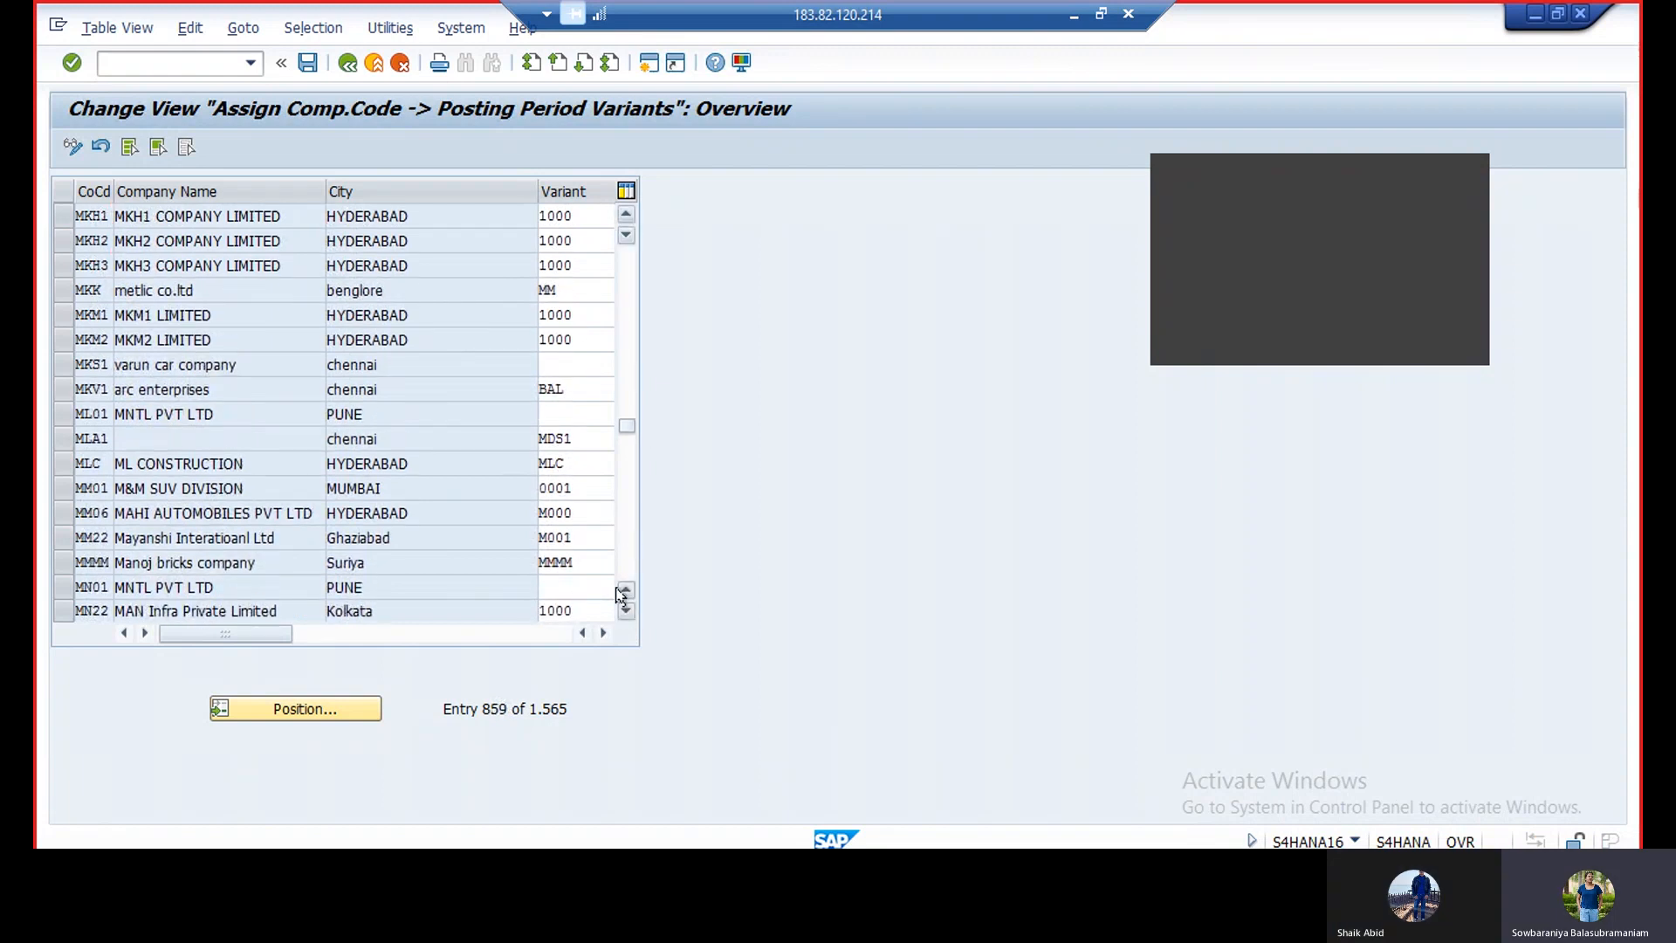
left_click(622, 591)
left_click(622, 591)
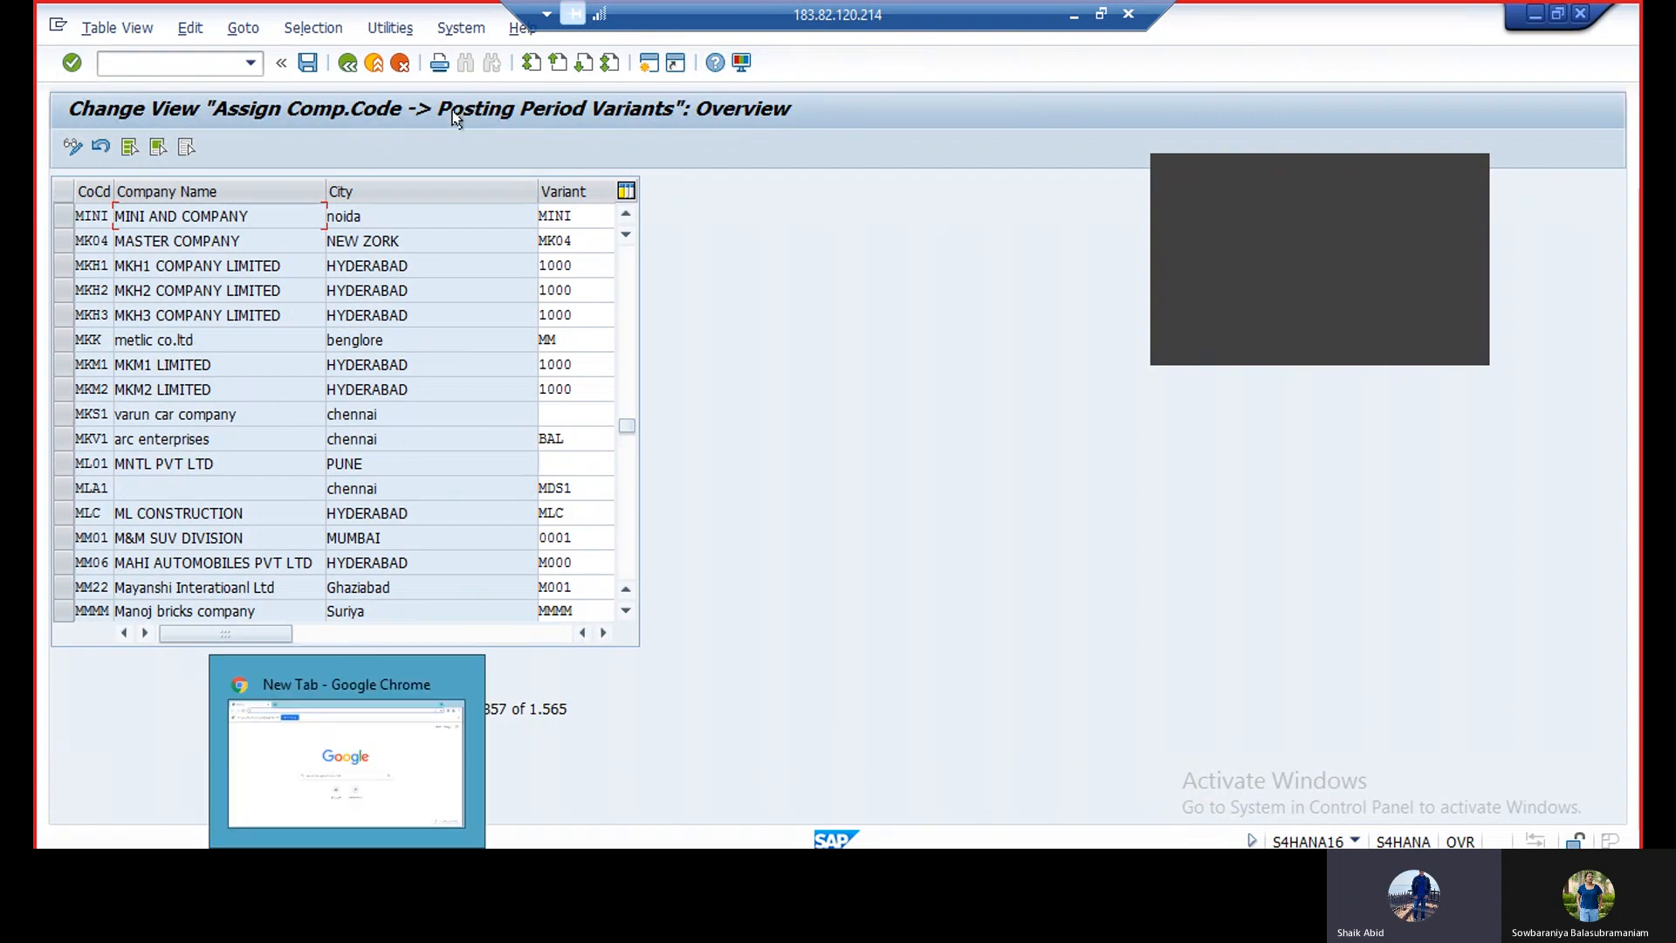
Open the assignment of company codes to companies with transaction code /nox16.
left_click(155, 63)
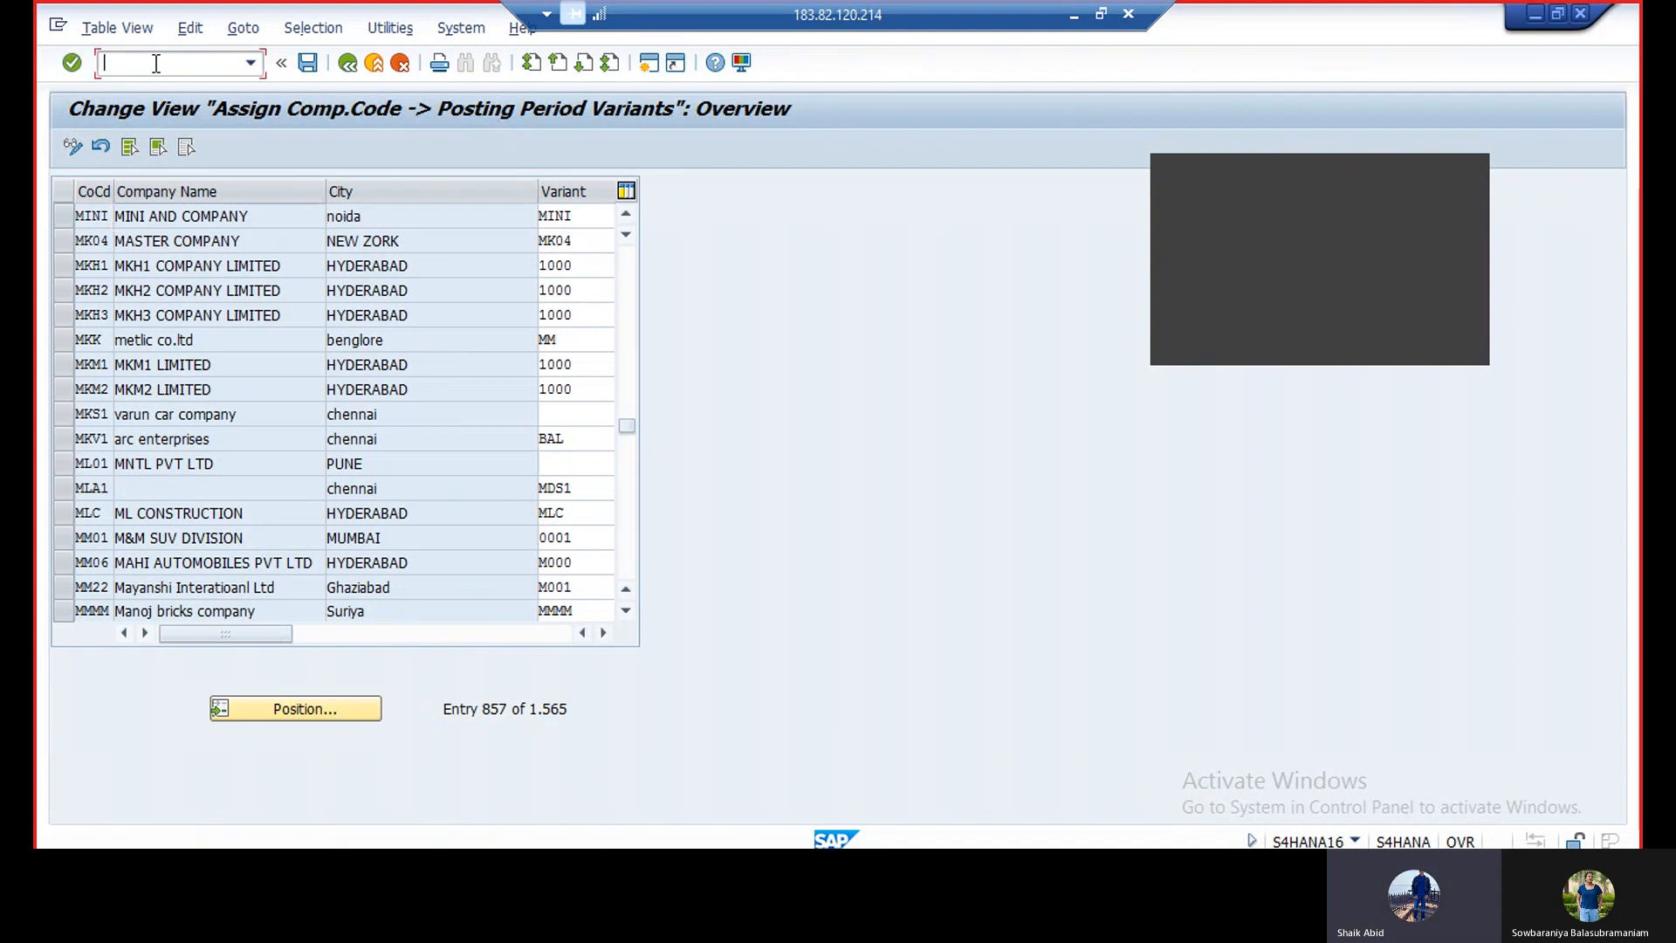
type("/nox")
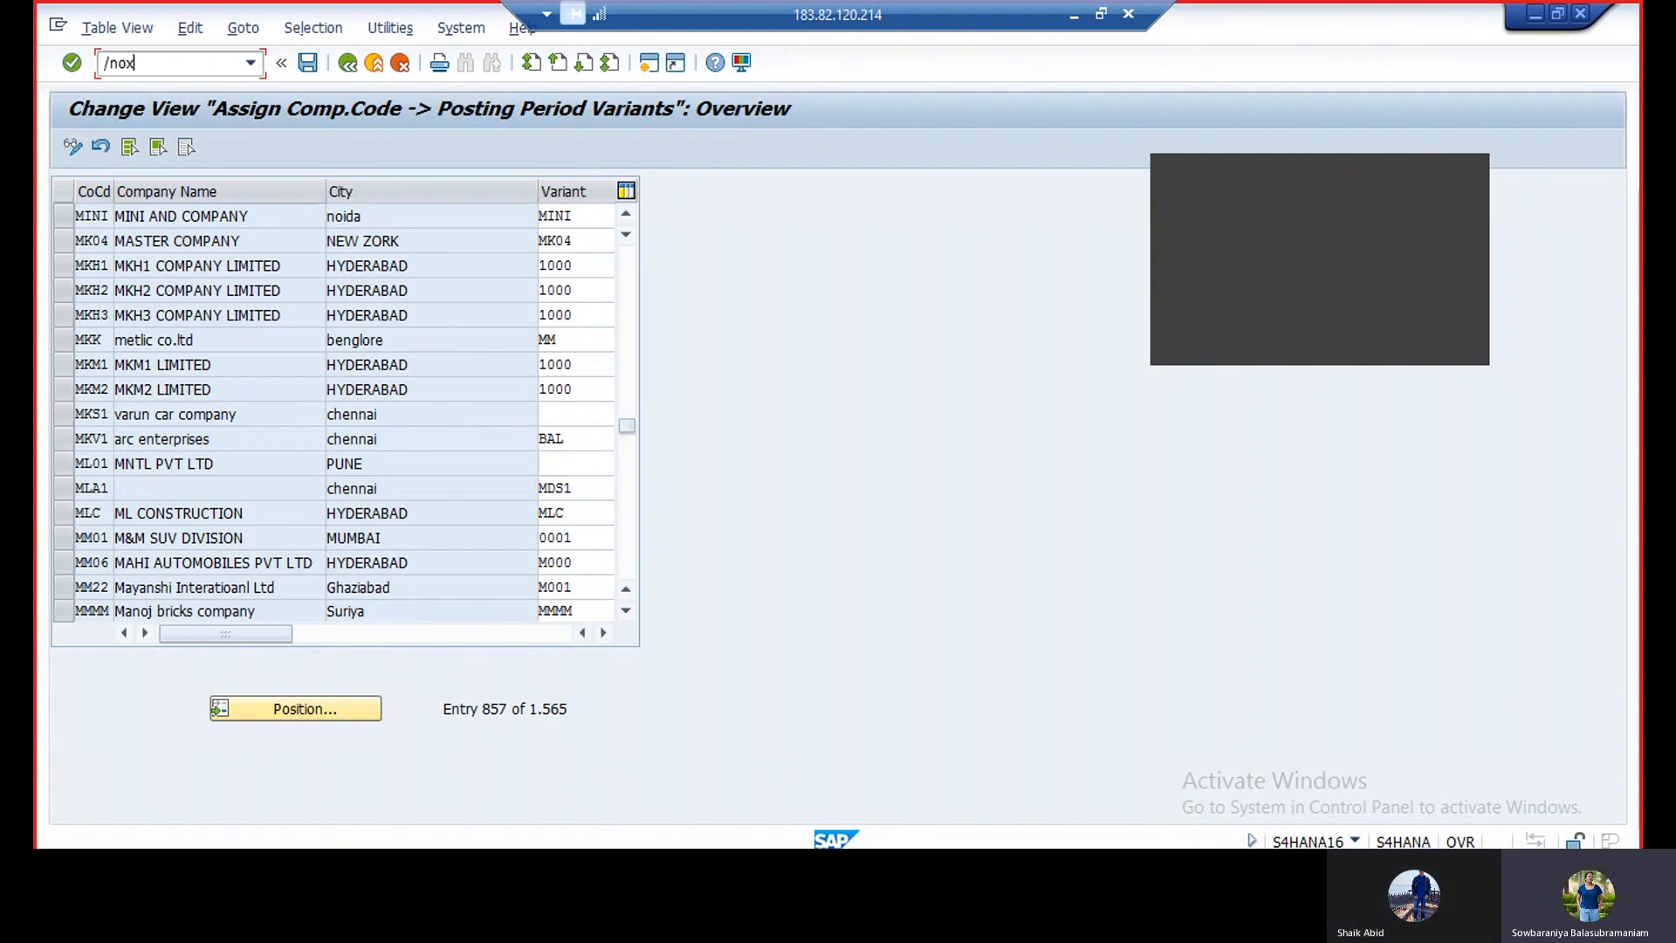
type("16")
key("Return")
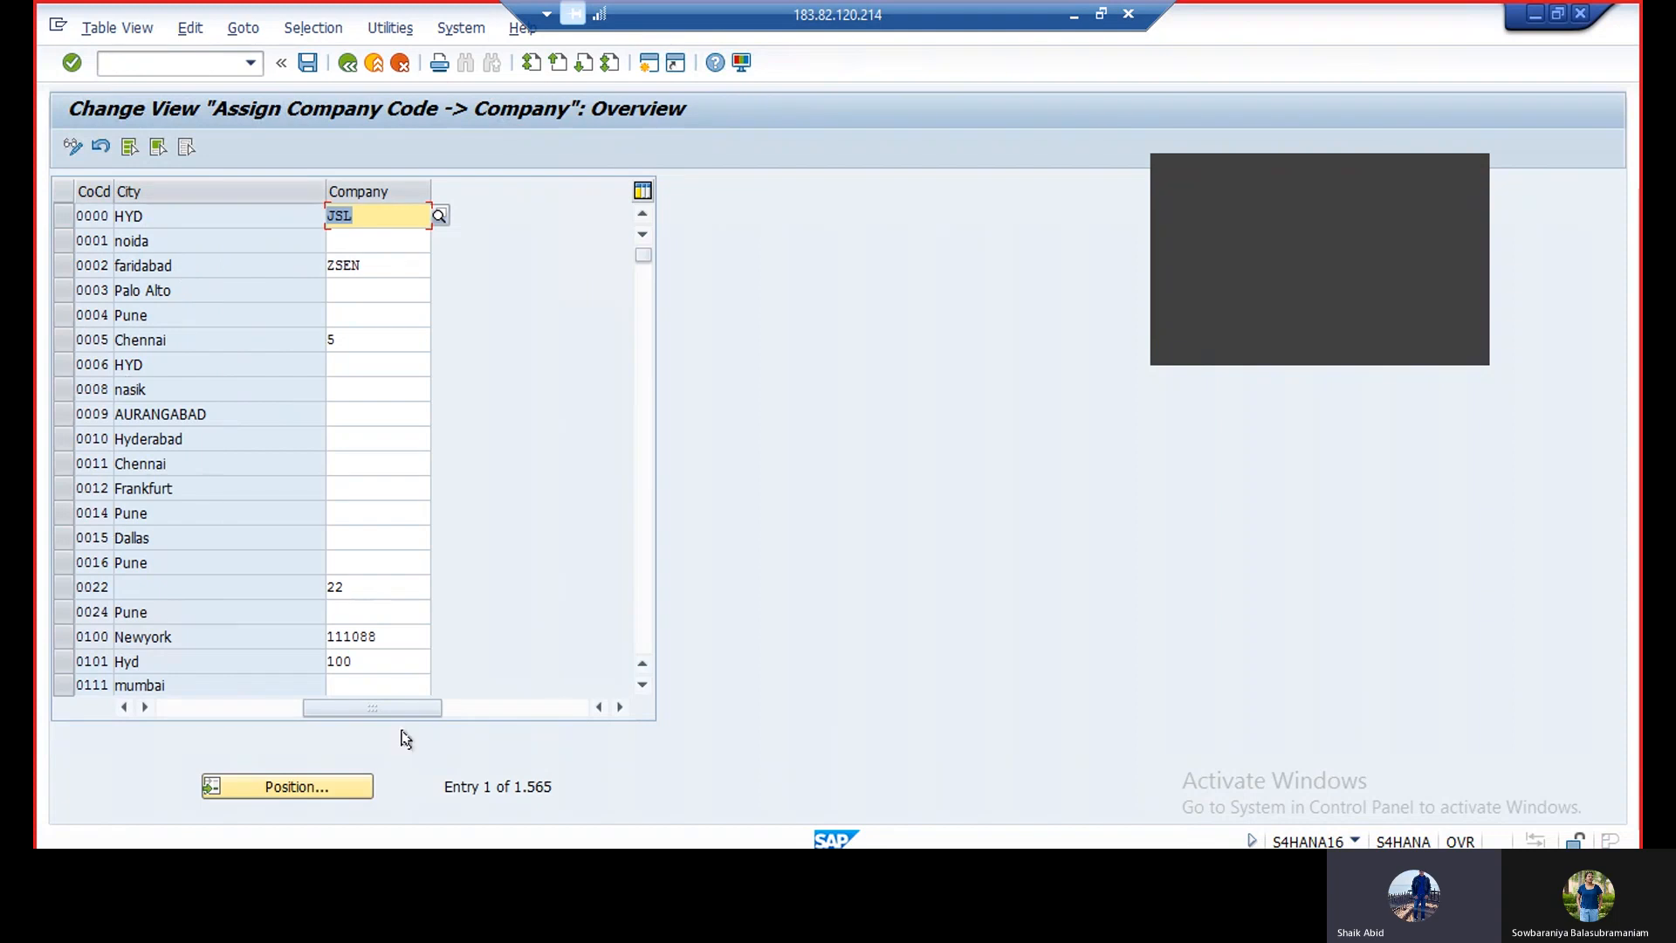
Position the company assignment list at company code mic1 and examine the company codes preceding it.
left_click(272, 791)
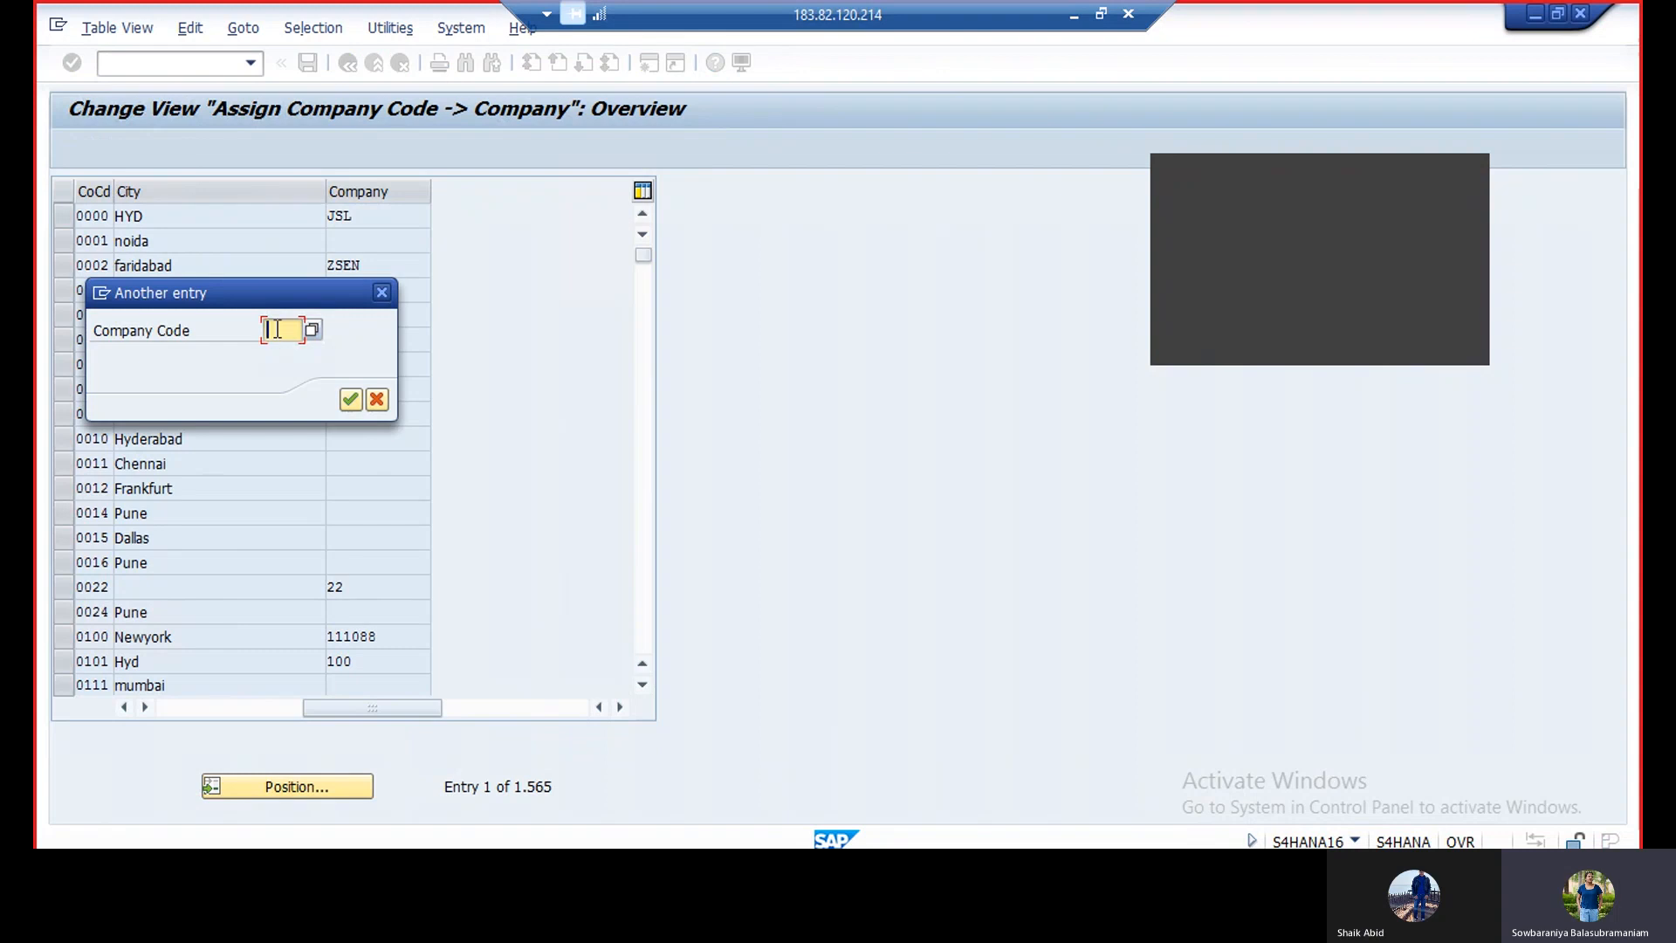
type("m")
left_click(281, 353)
key("Return")
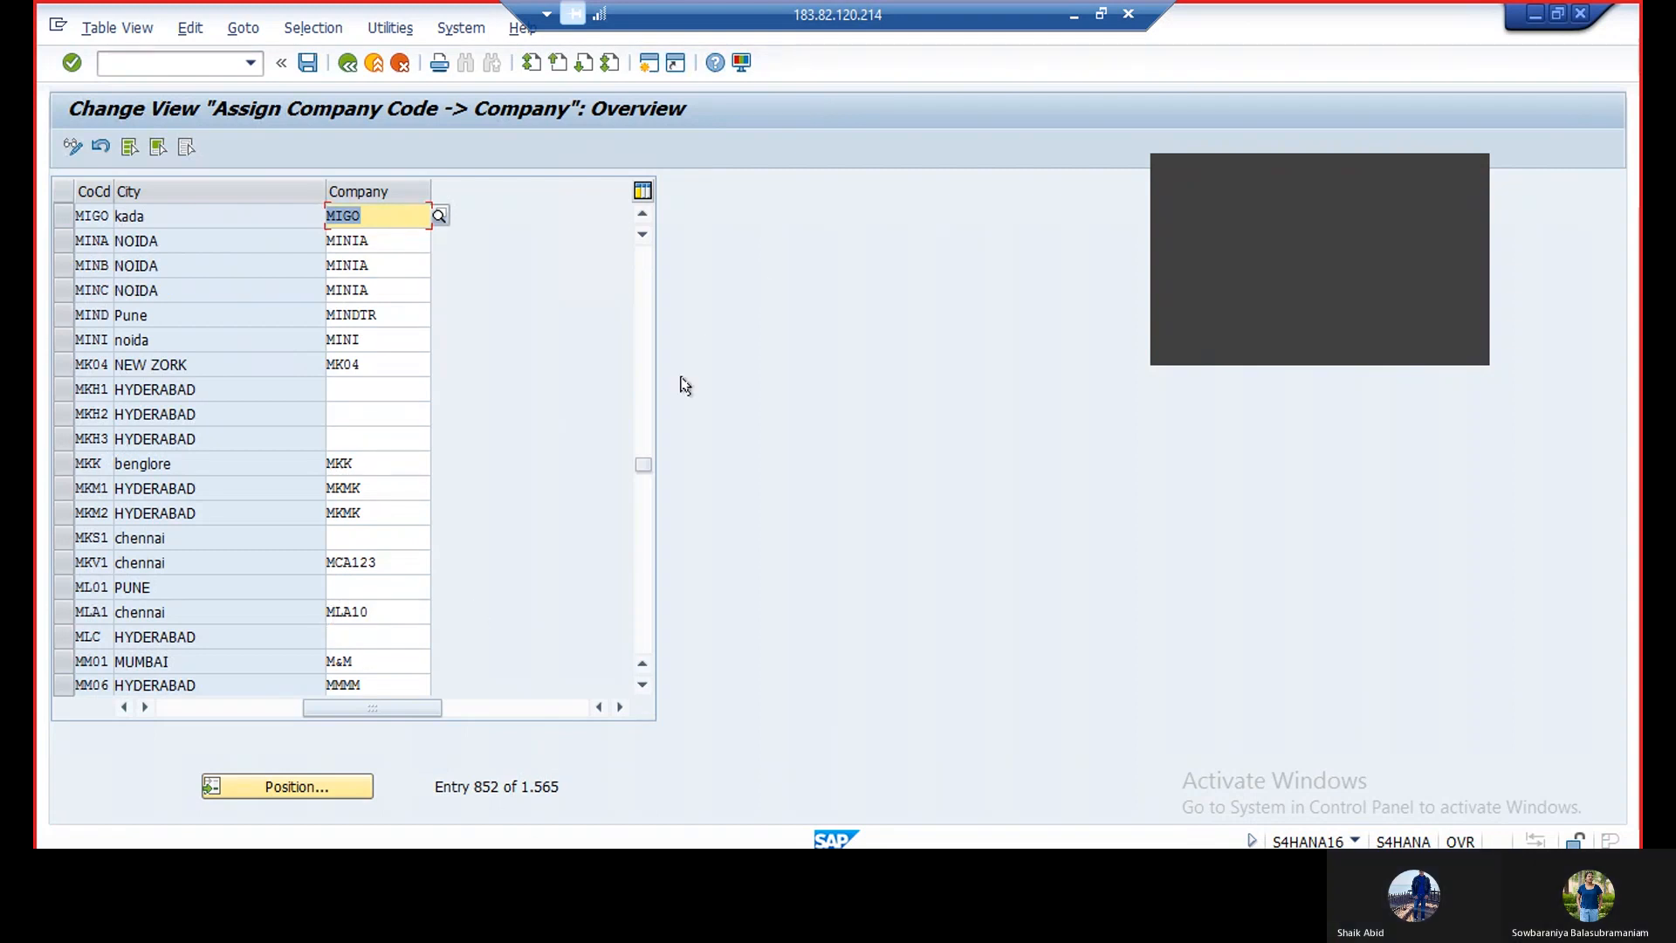
left_click(641, 220)
left_click(641, 219)
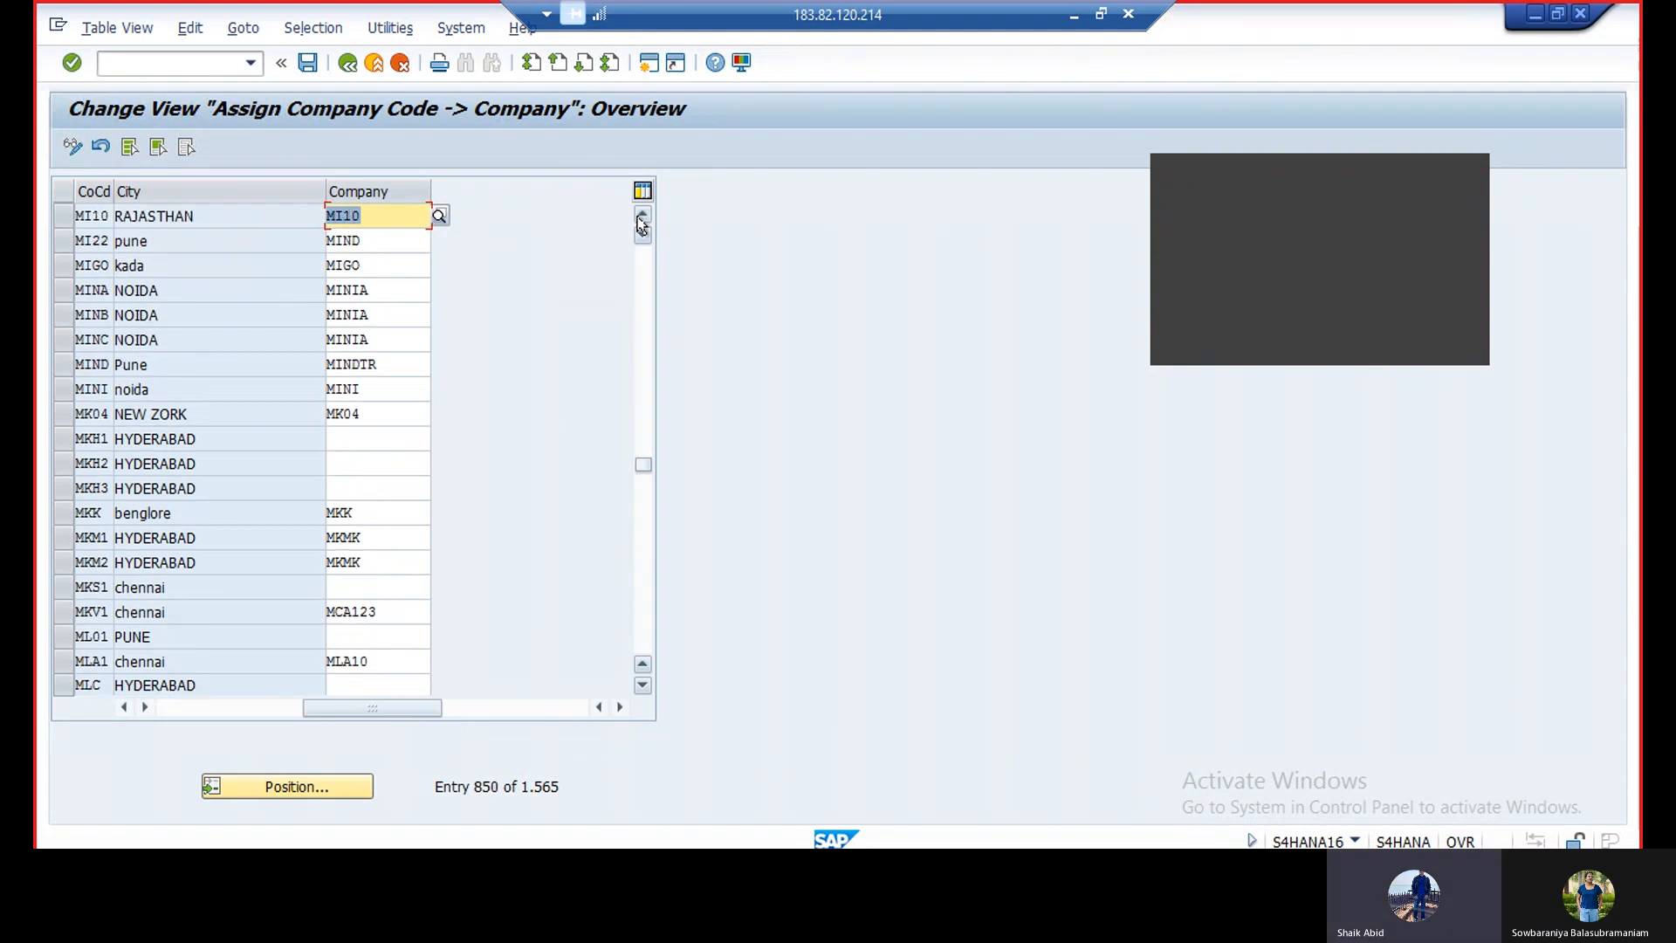
left_click(642, 220)
left_click(642, 220)
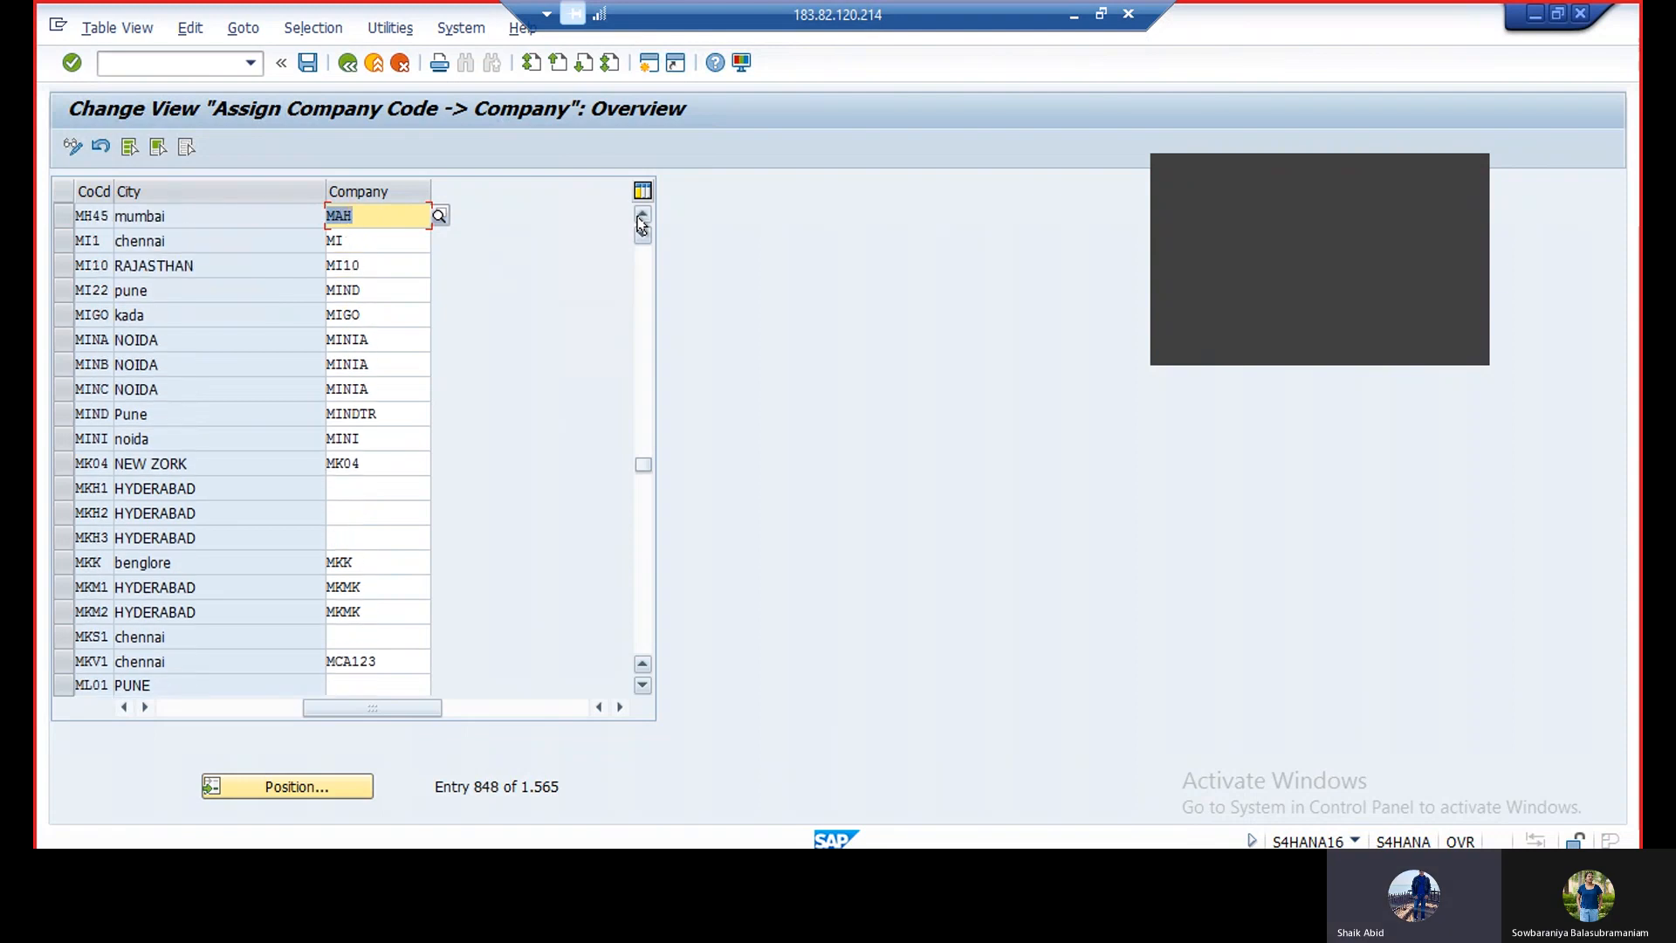
left_click(642, 220)
left_click(641, 219)
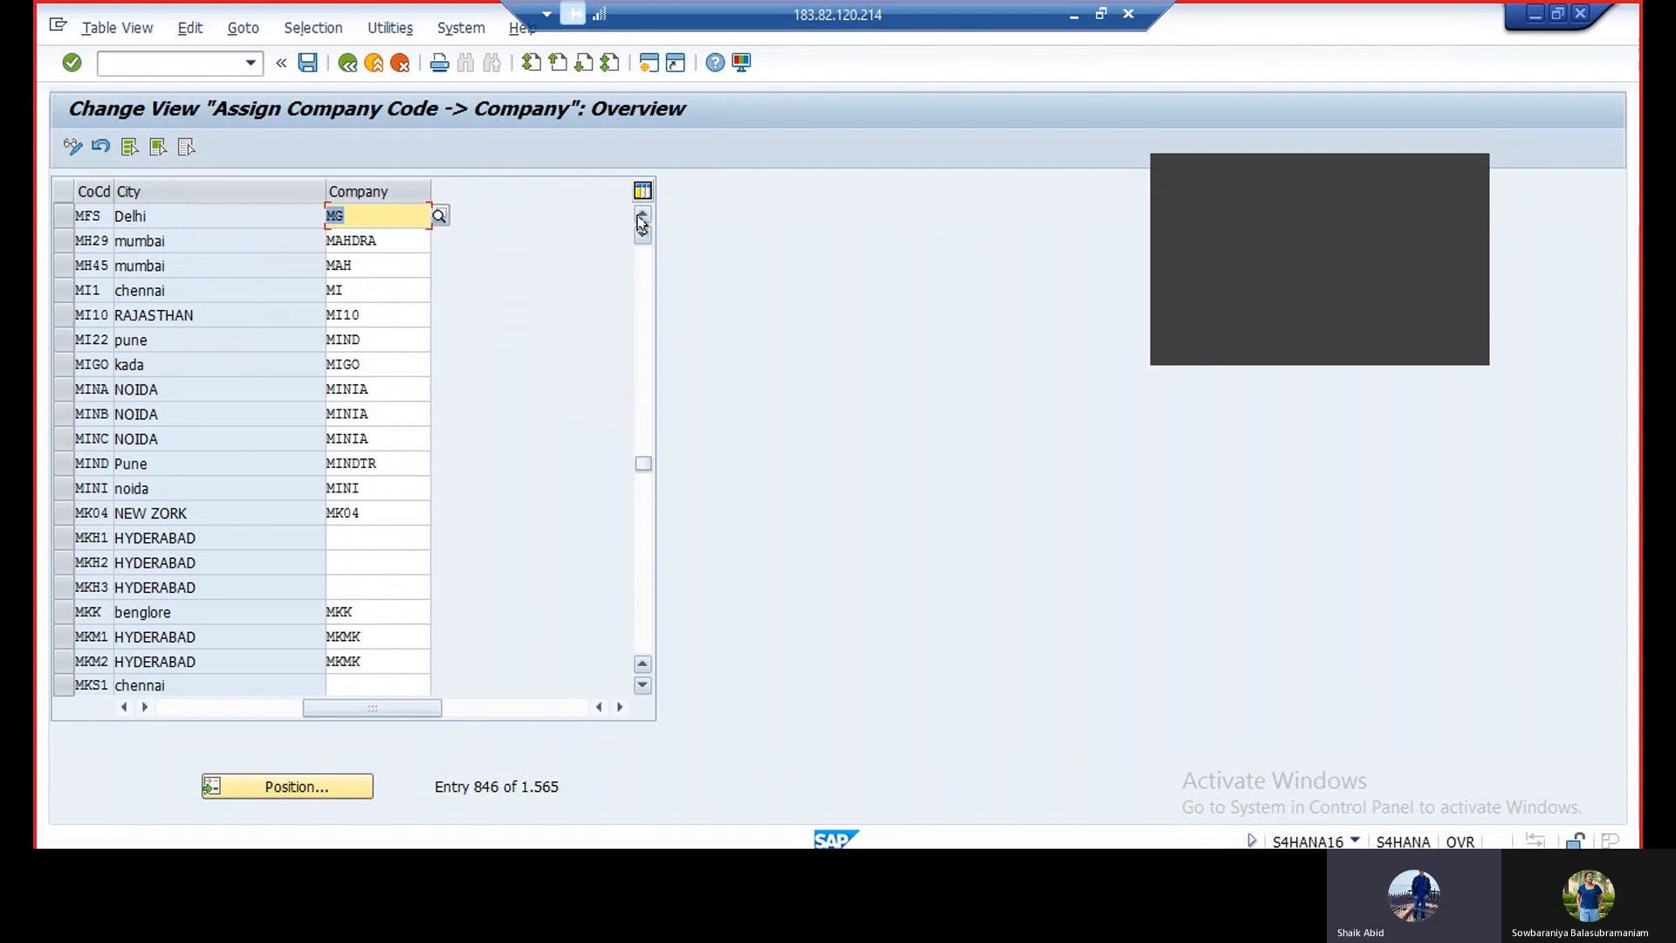
left_click(641, 220)
left_click(642, 220)
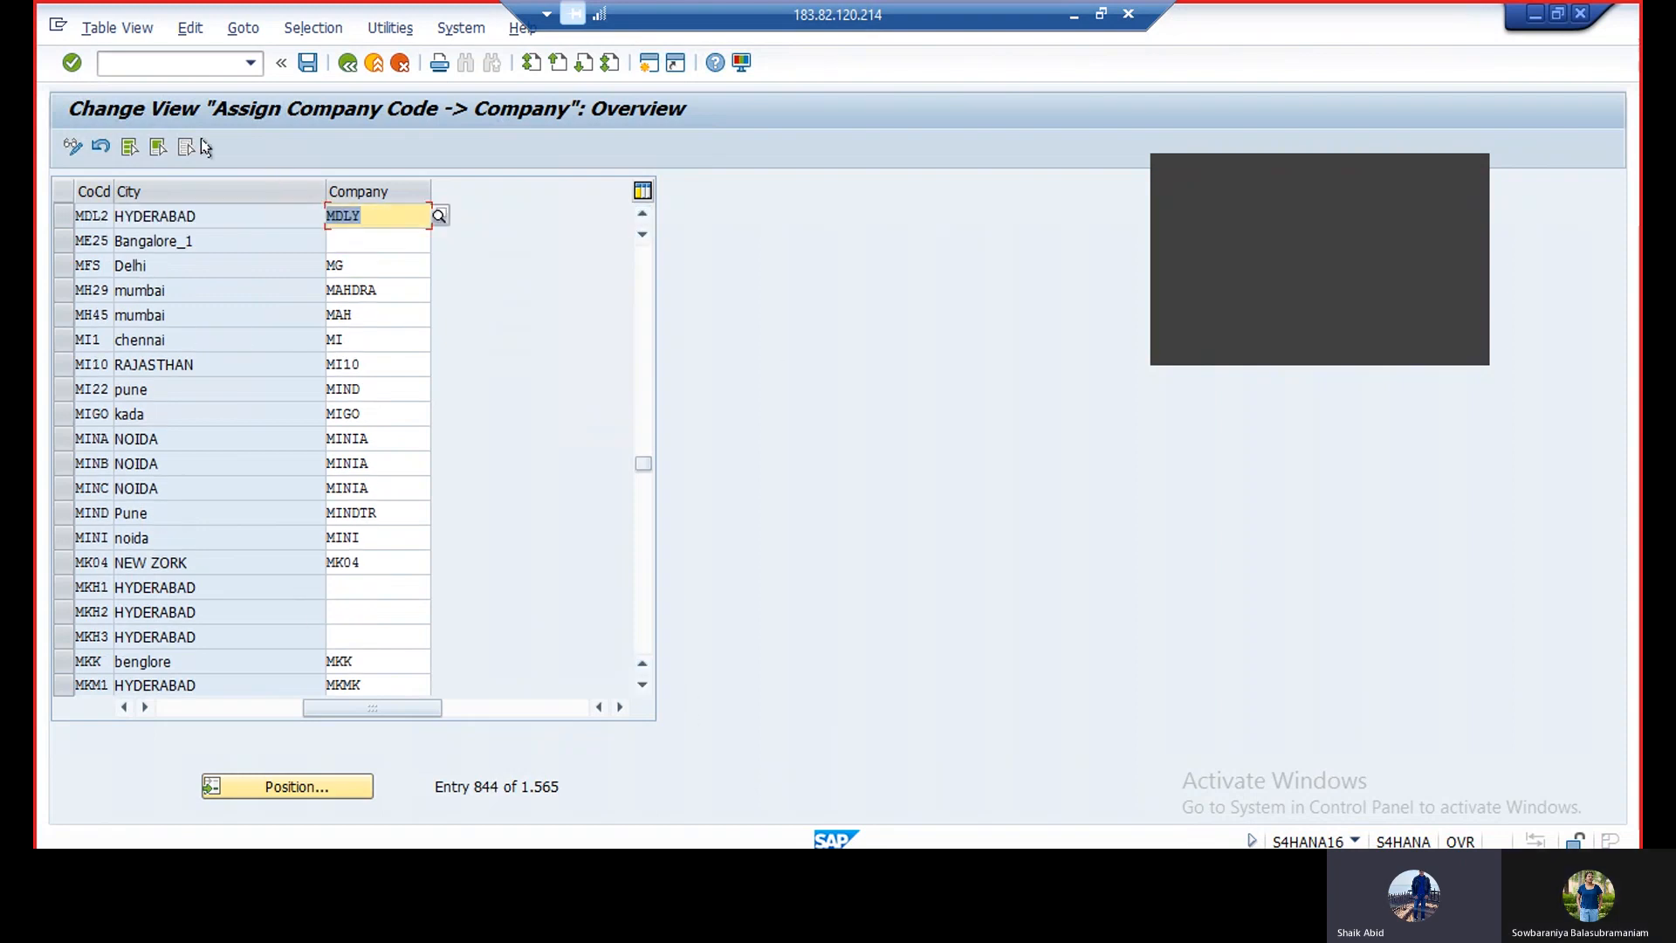
scroll(170, 152, "up", 1)
Open the company definitions in the internal trading partners view by entering its transaction code.
left_click(154, 65)
type("/")
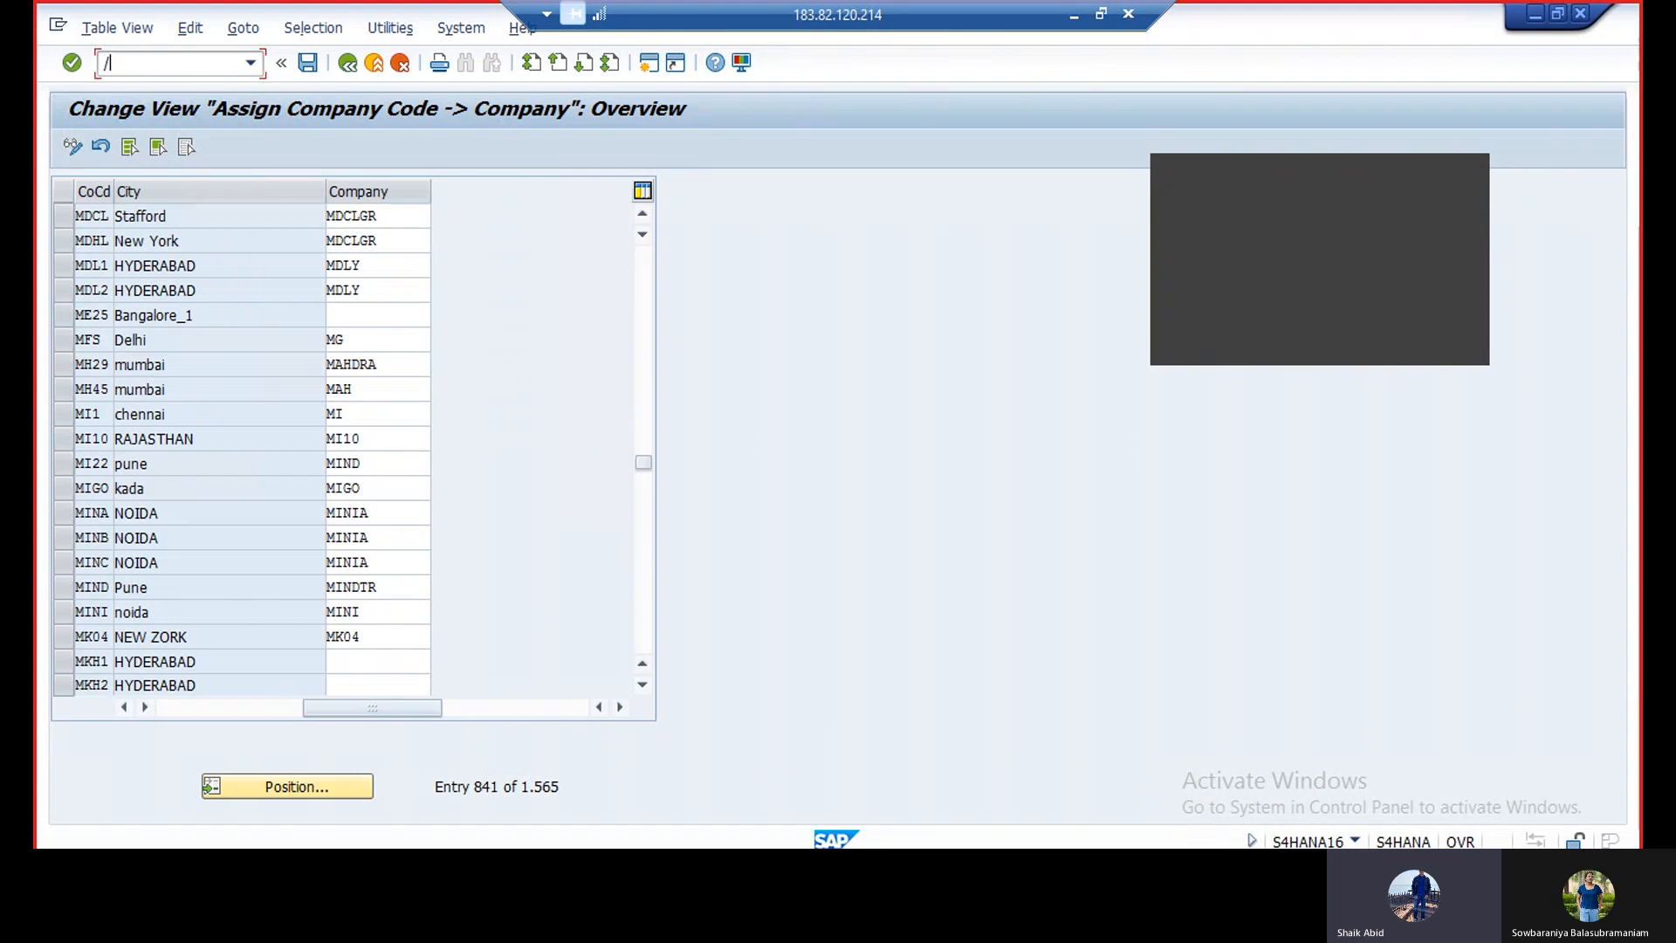
type("no")
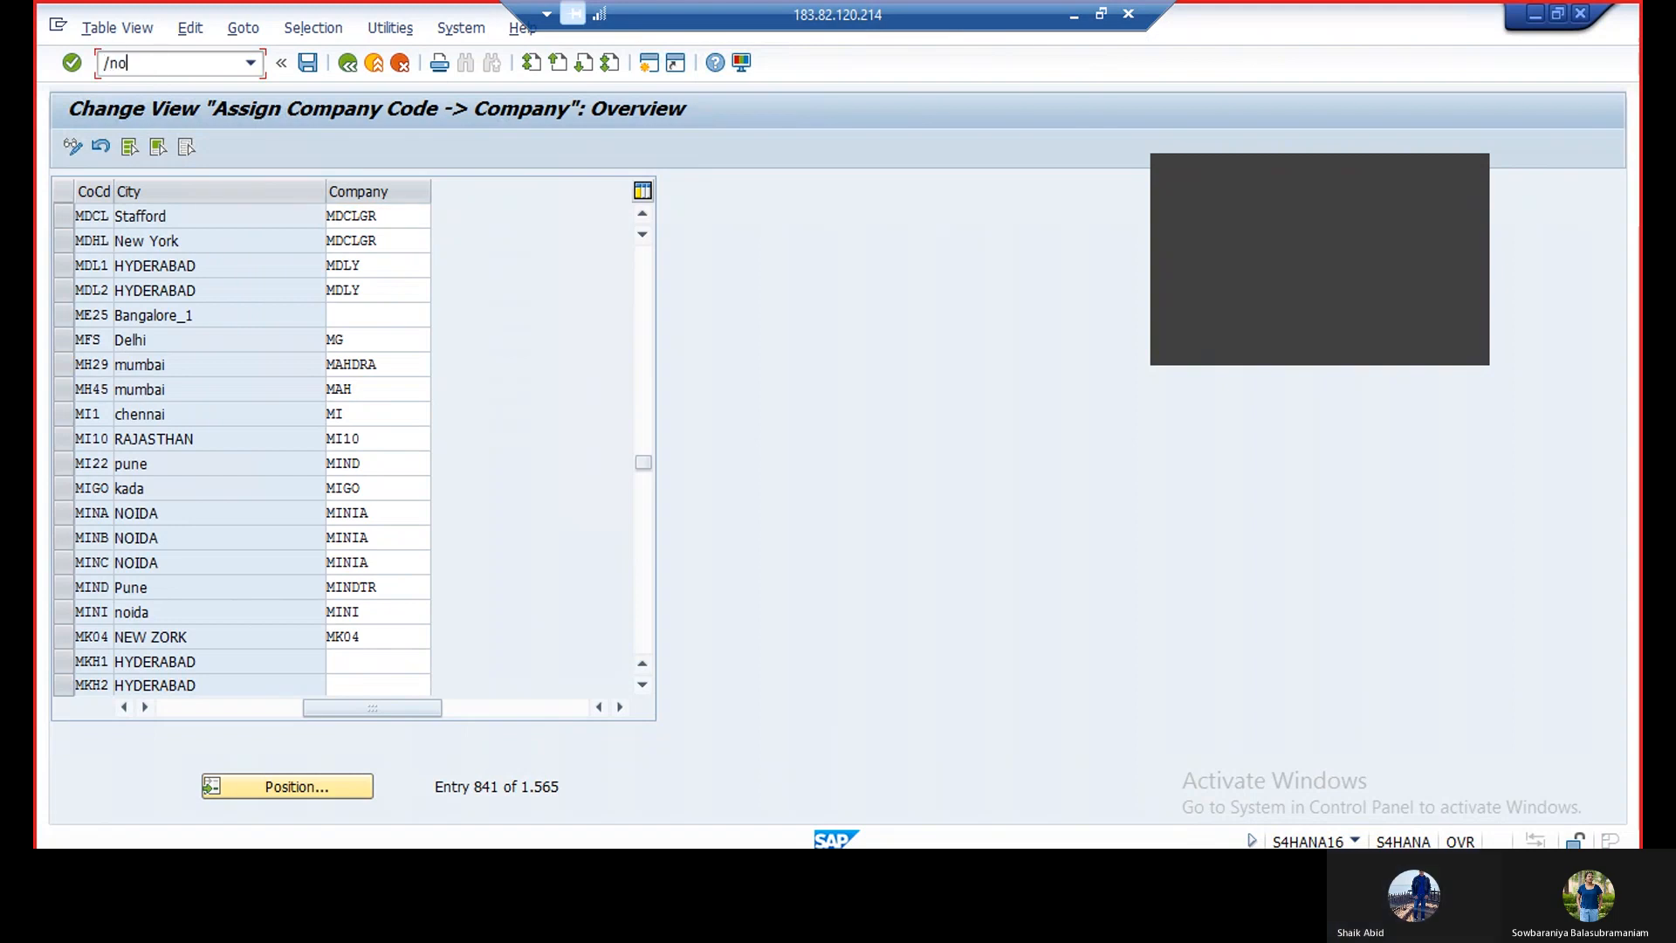
type("x18")
key("Return")
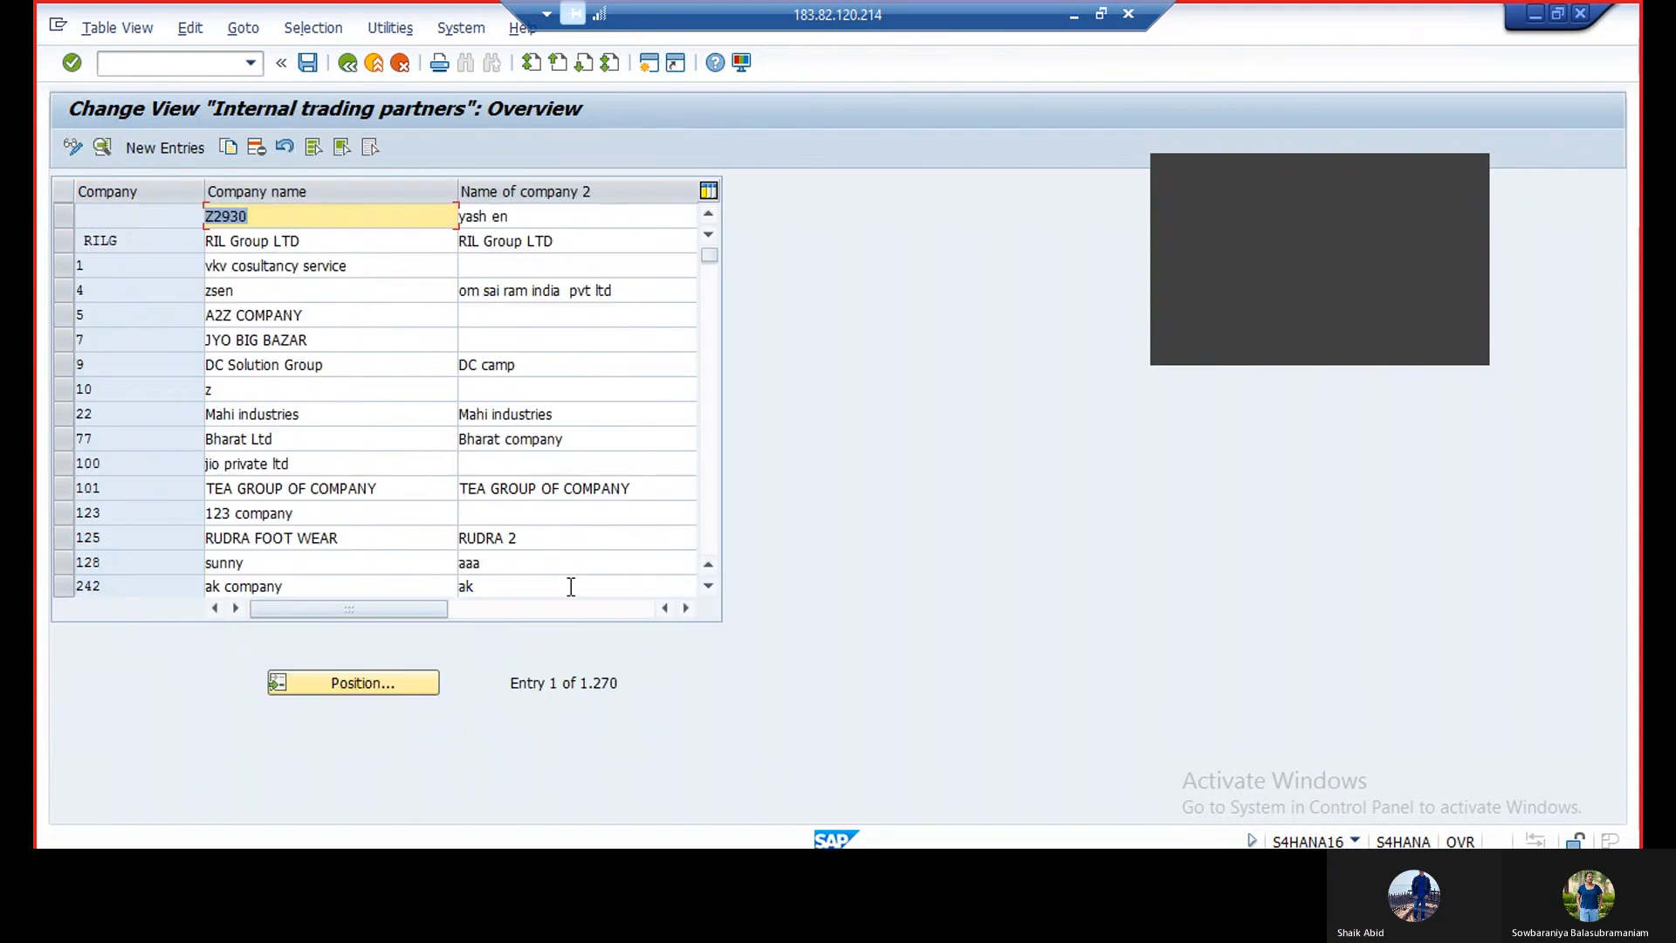
Position the internal trading partners list at company mic1.
left_click(316, 683)
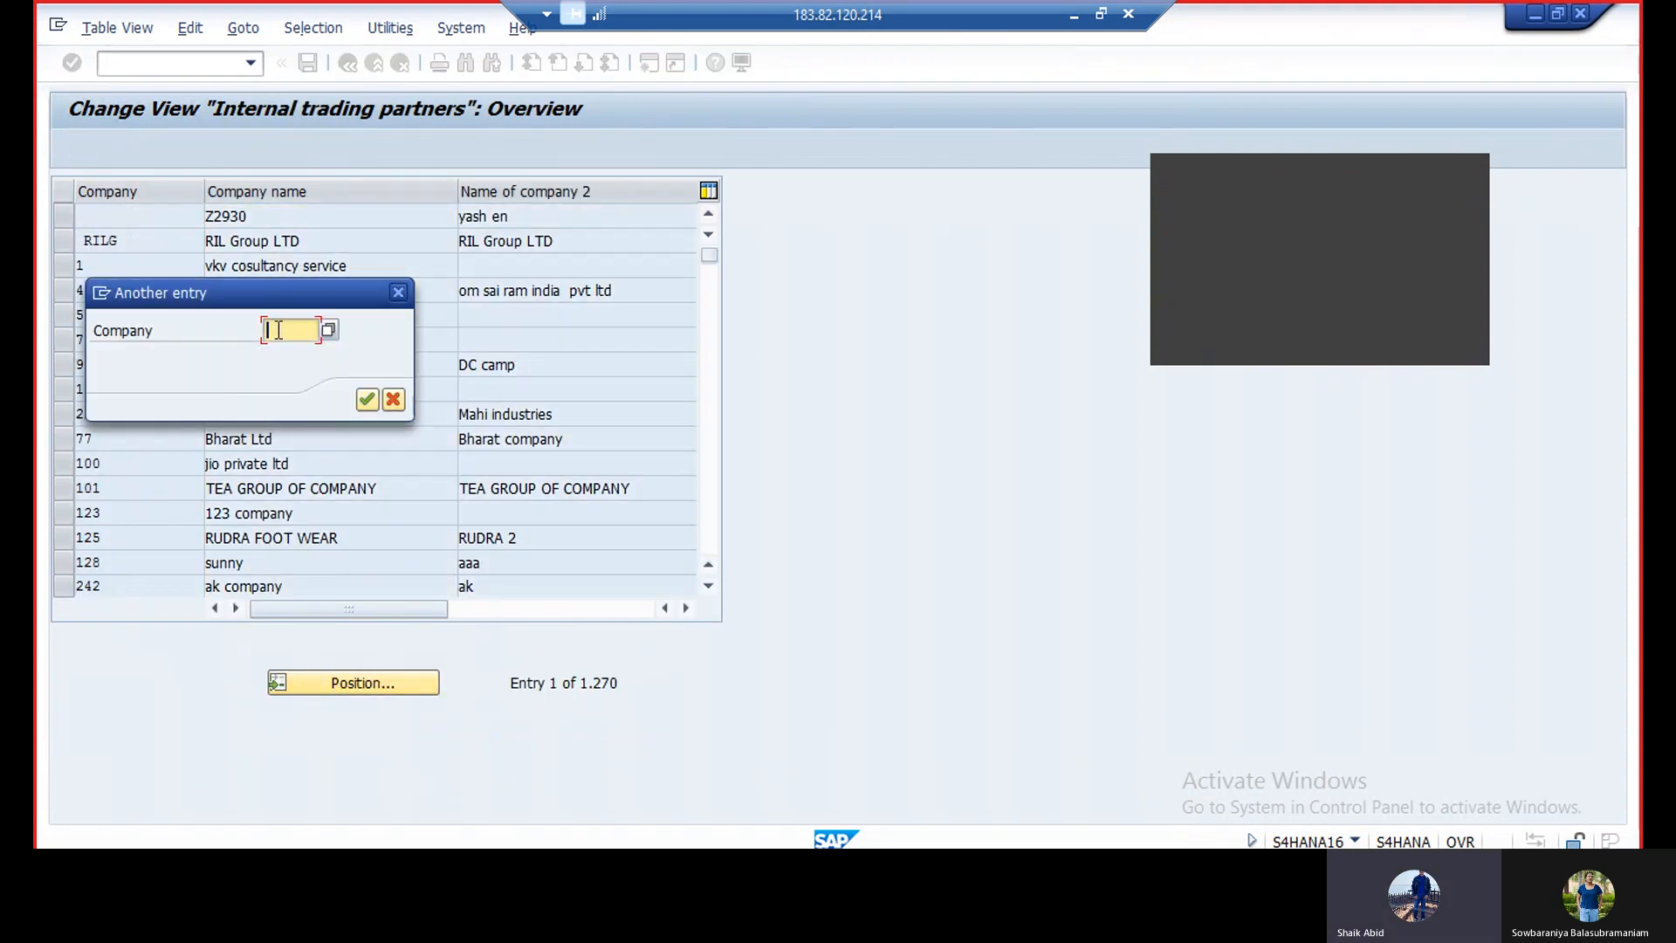
type("m")
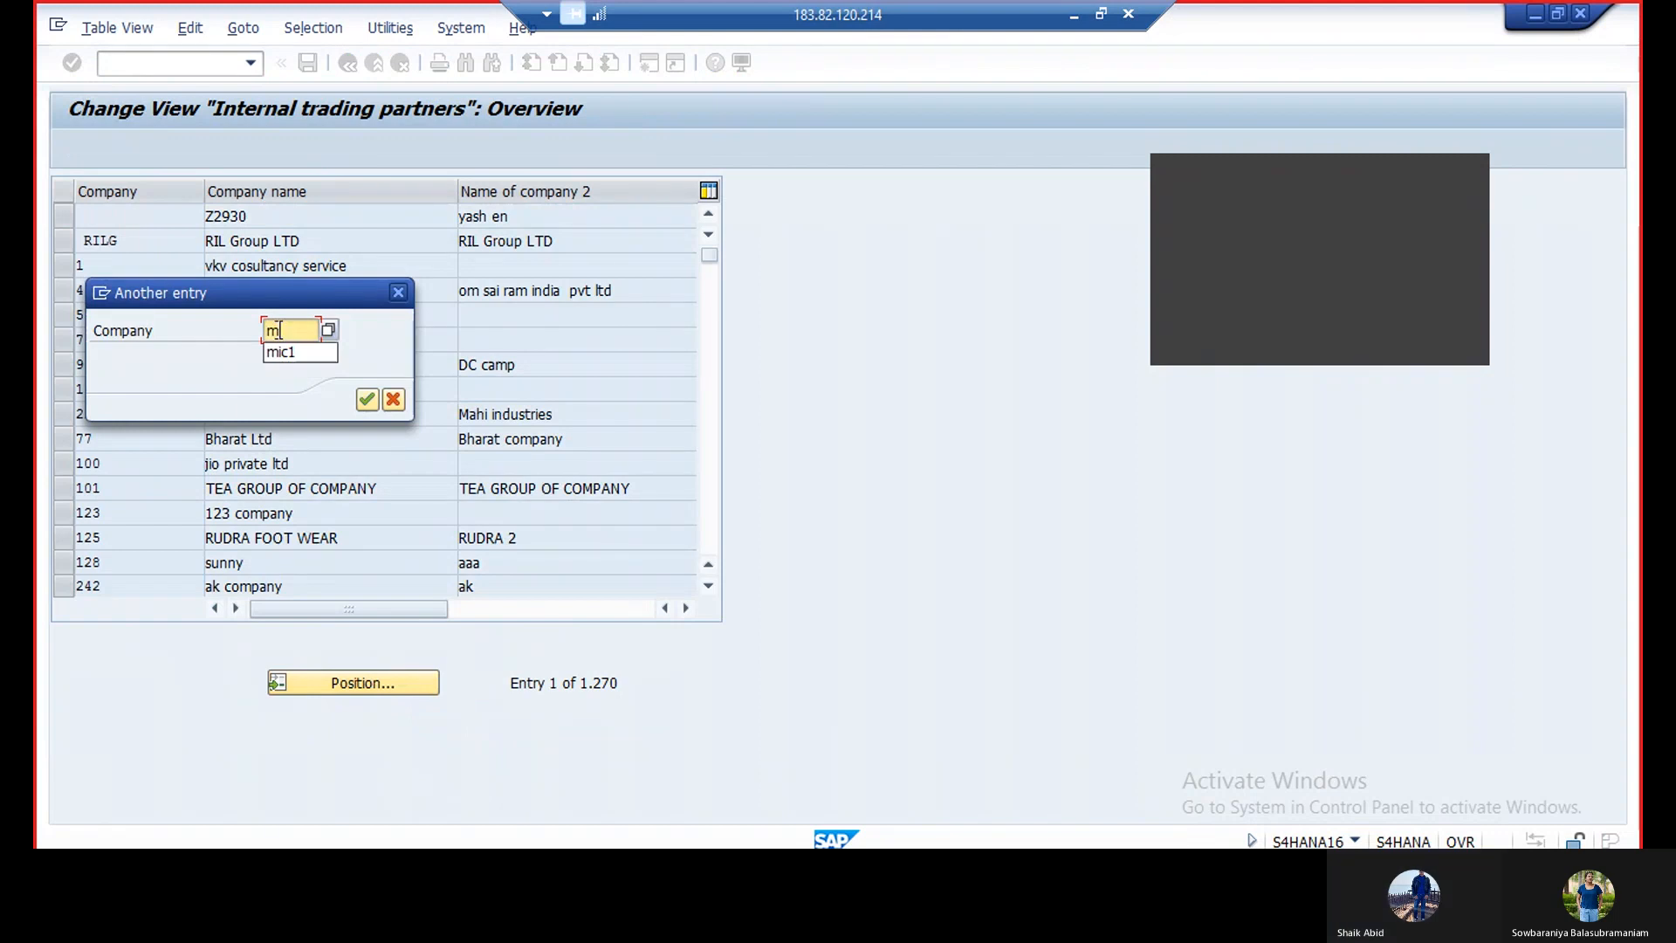
type("ic1")
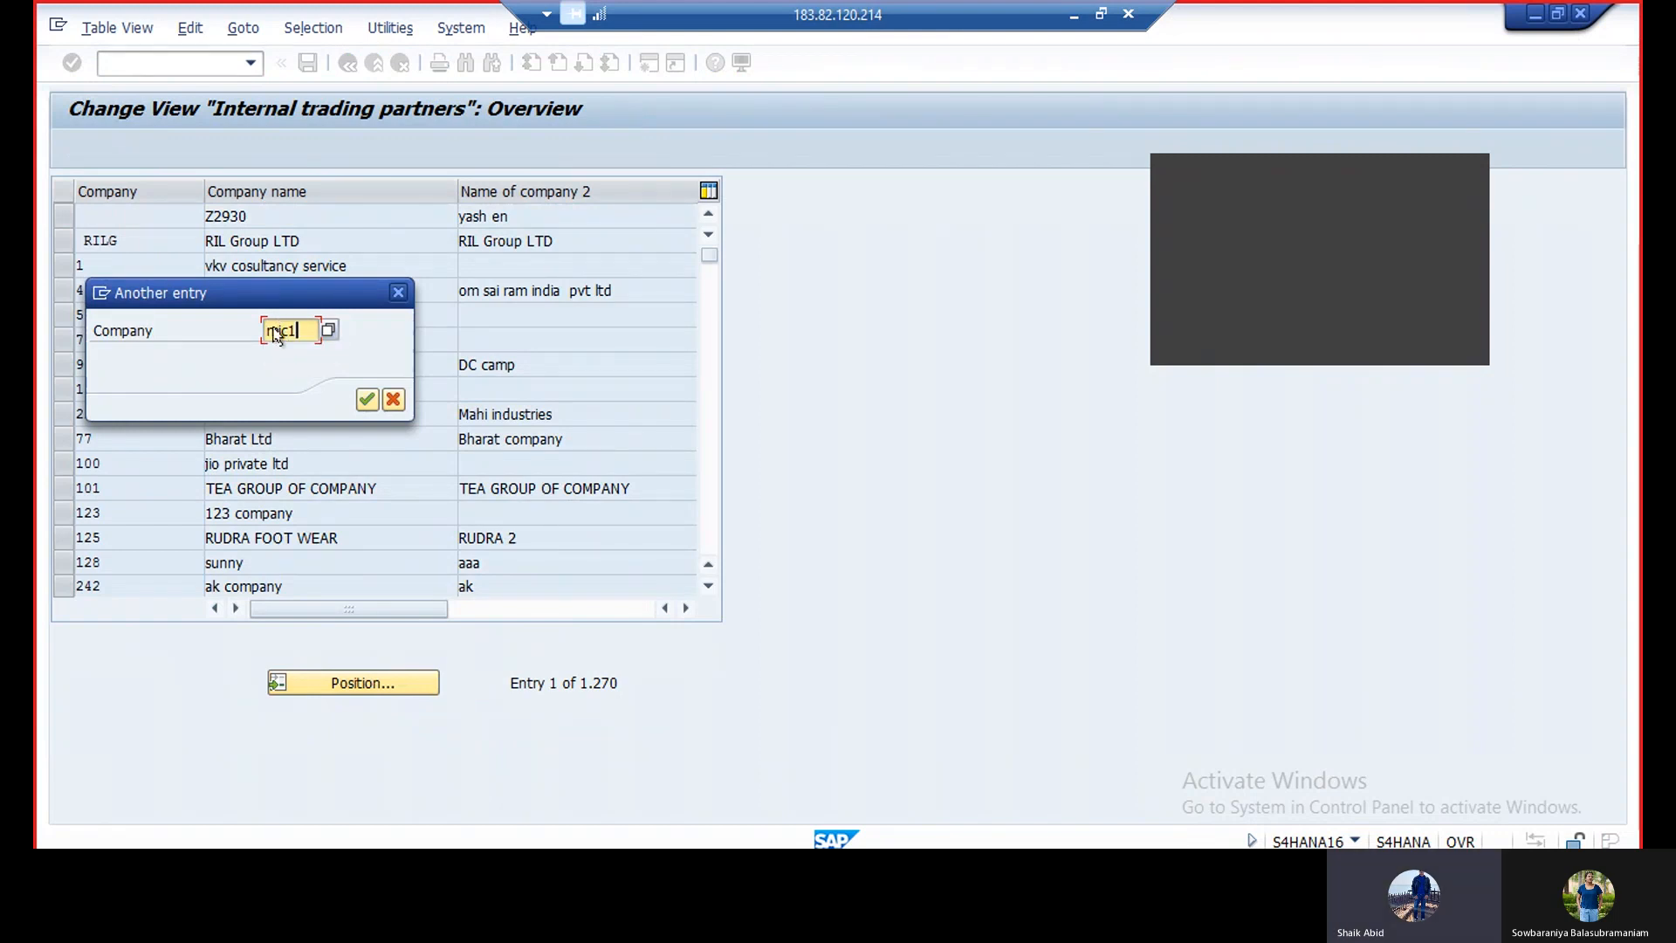
key("Return")
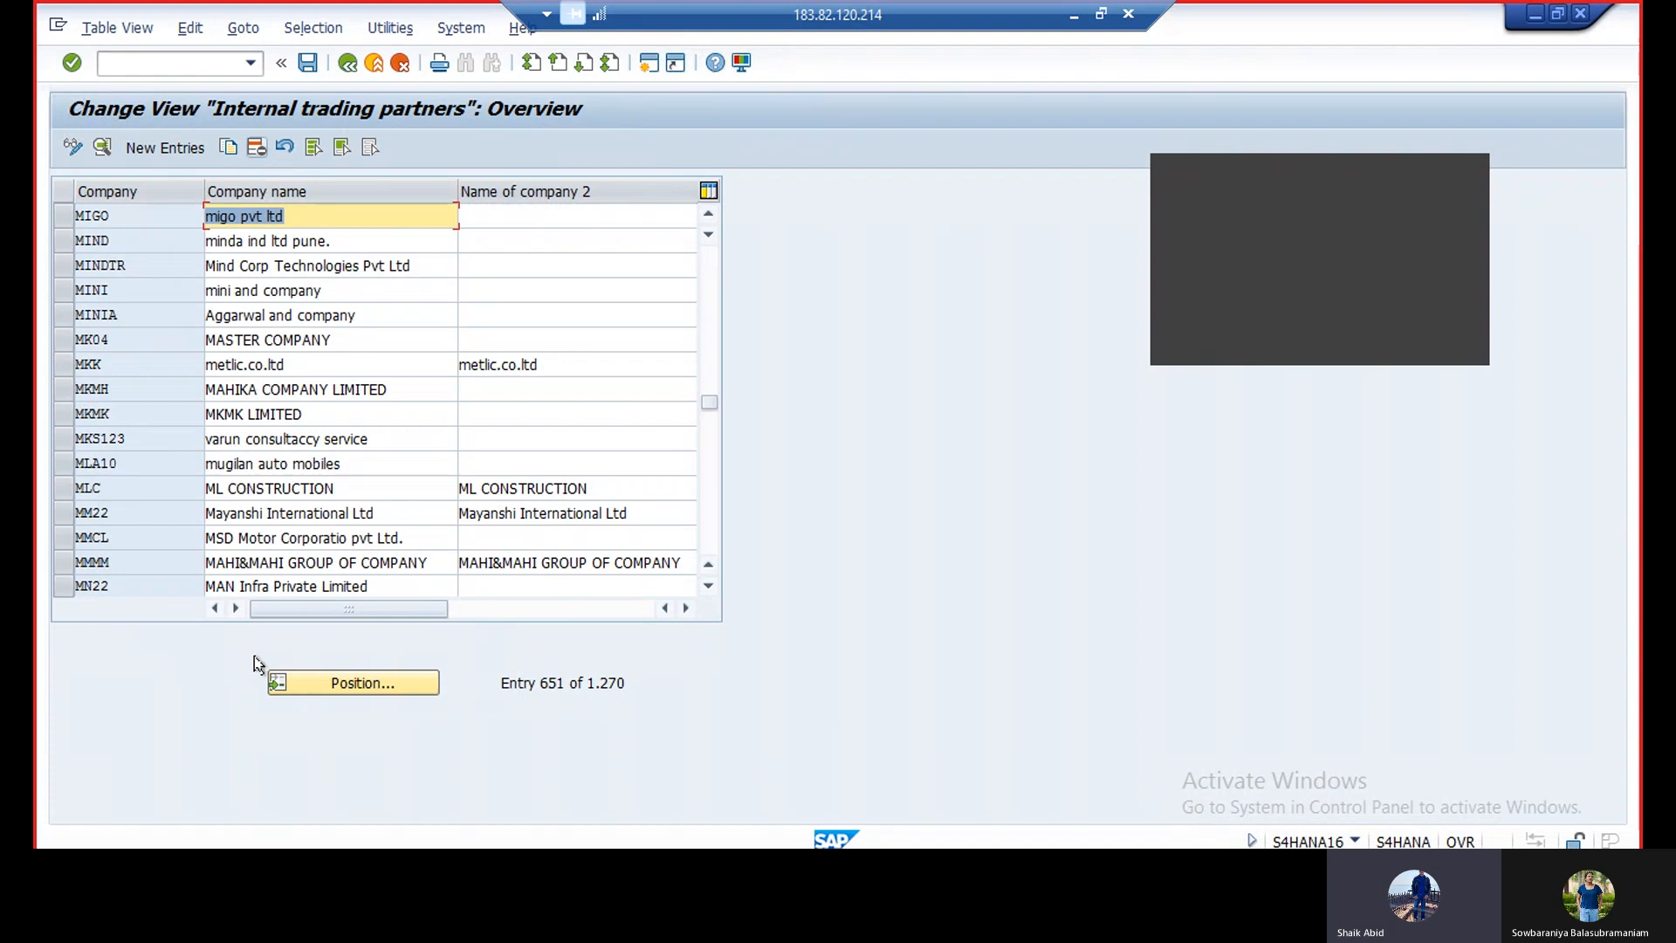
Retry positioning the trading partners list with company Mocro and once more with mic.
left_click(330, 682)
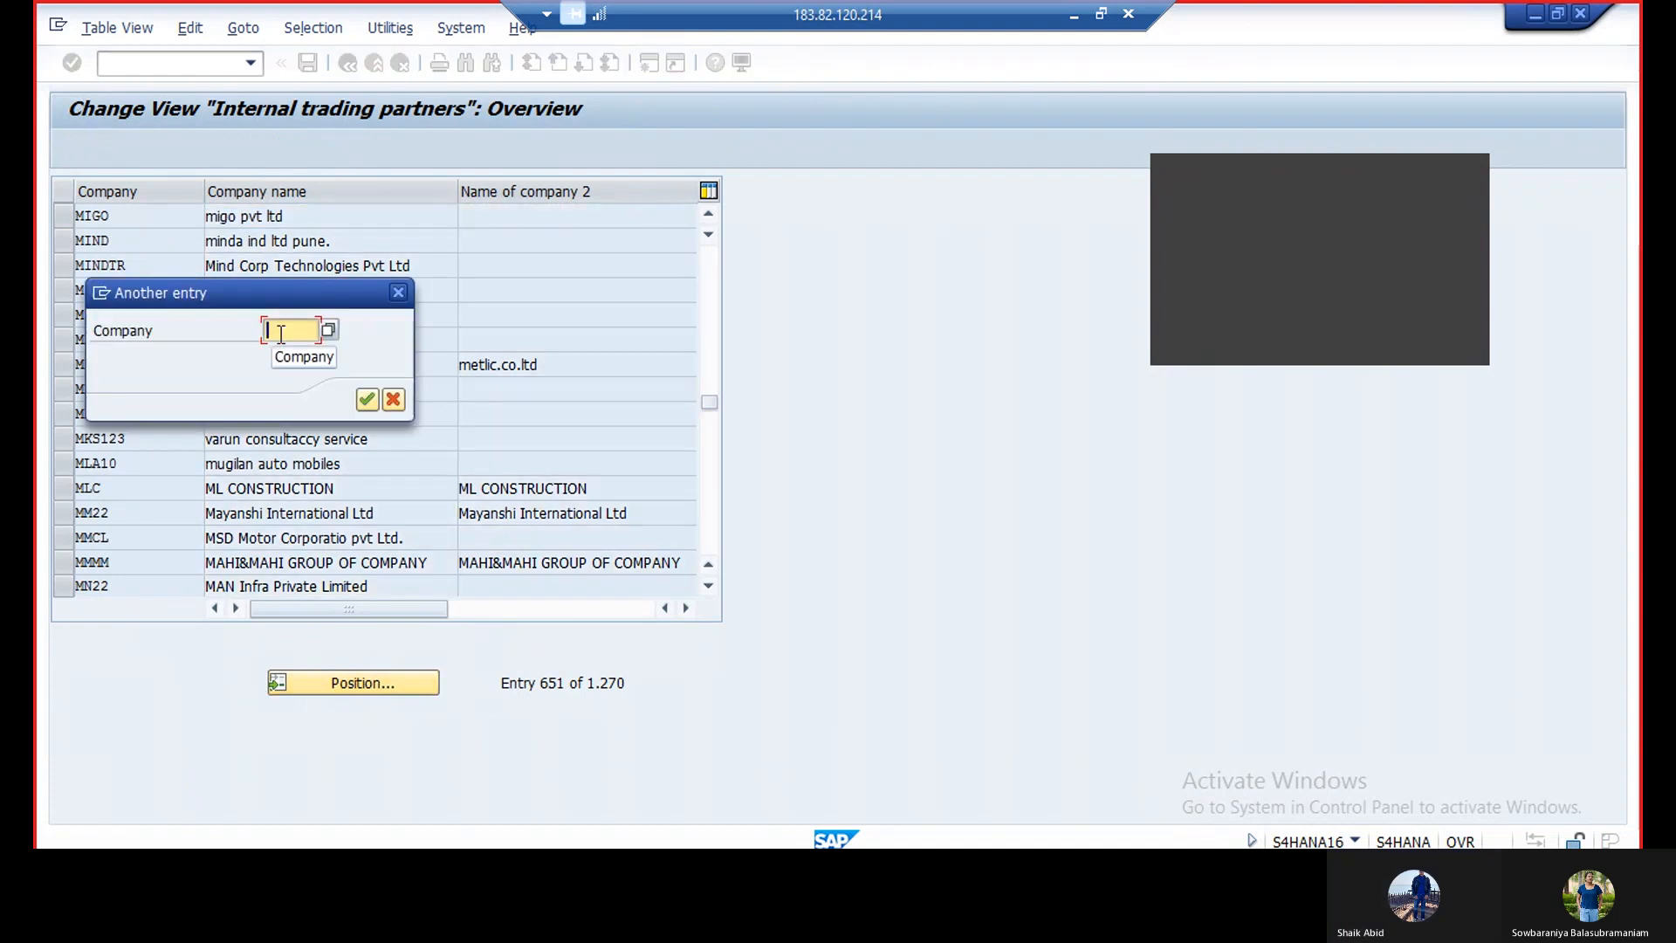
type("Micro")
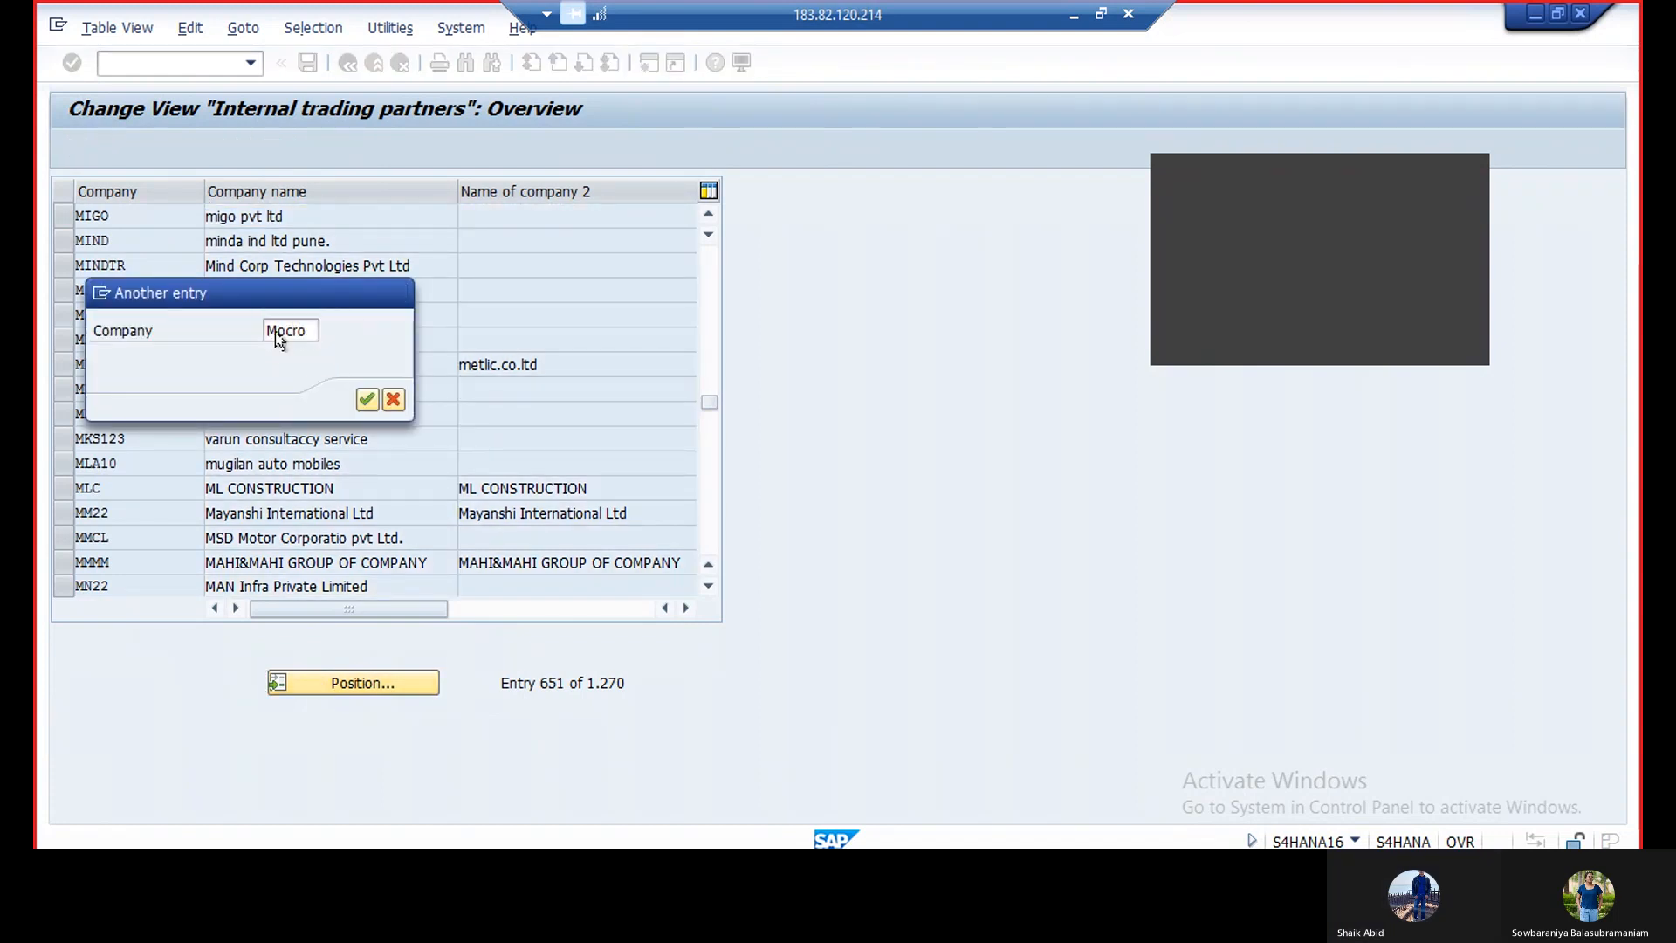
key("Return")
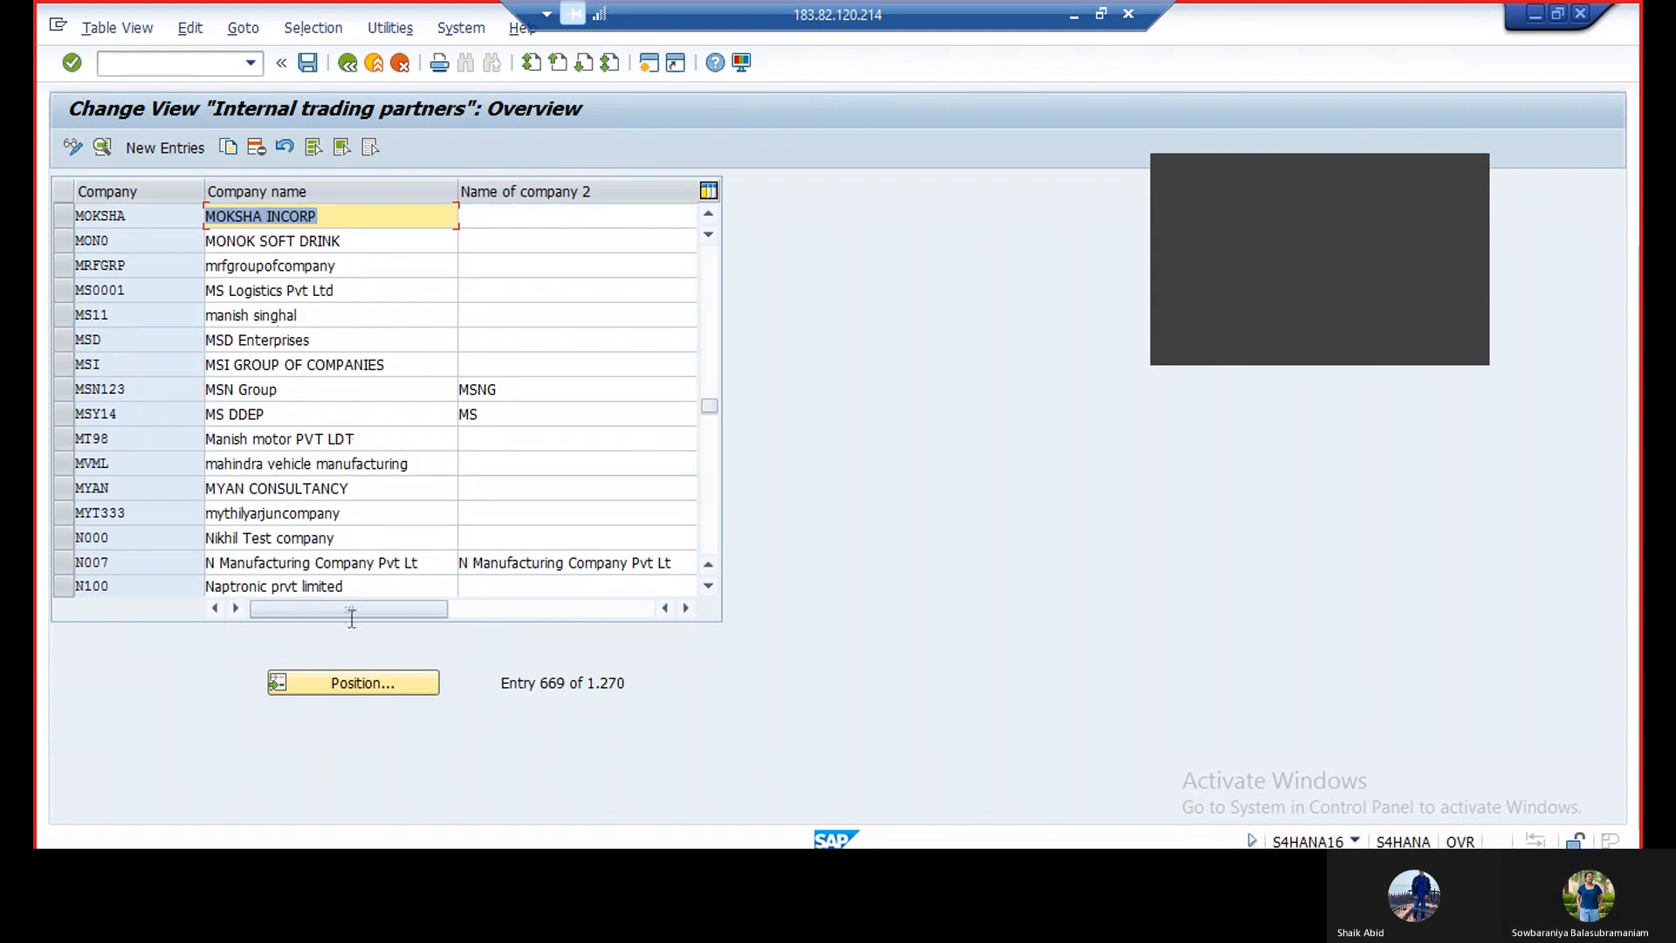
left_click(350, 682)
type("MSD")
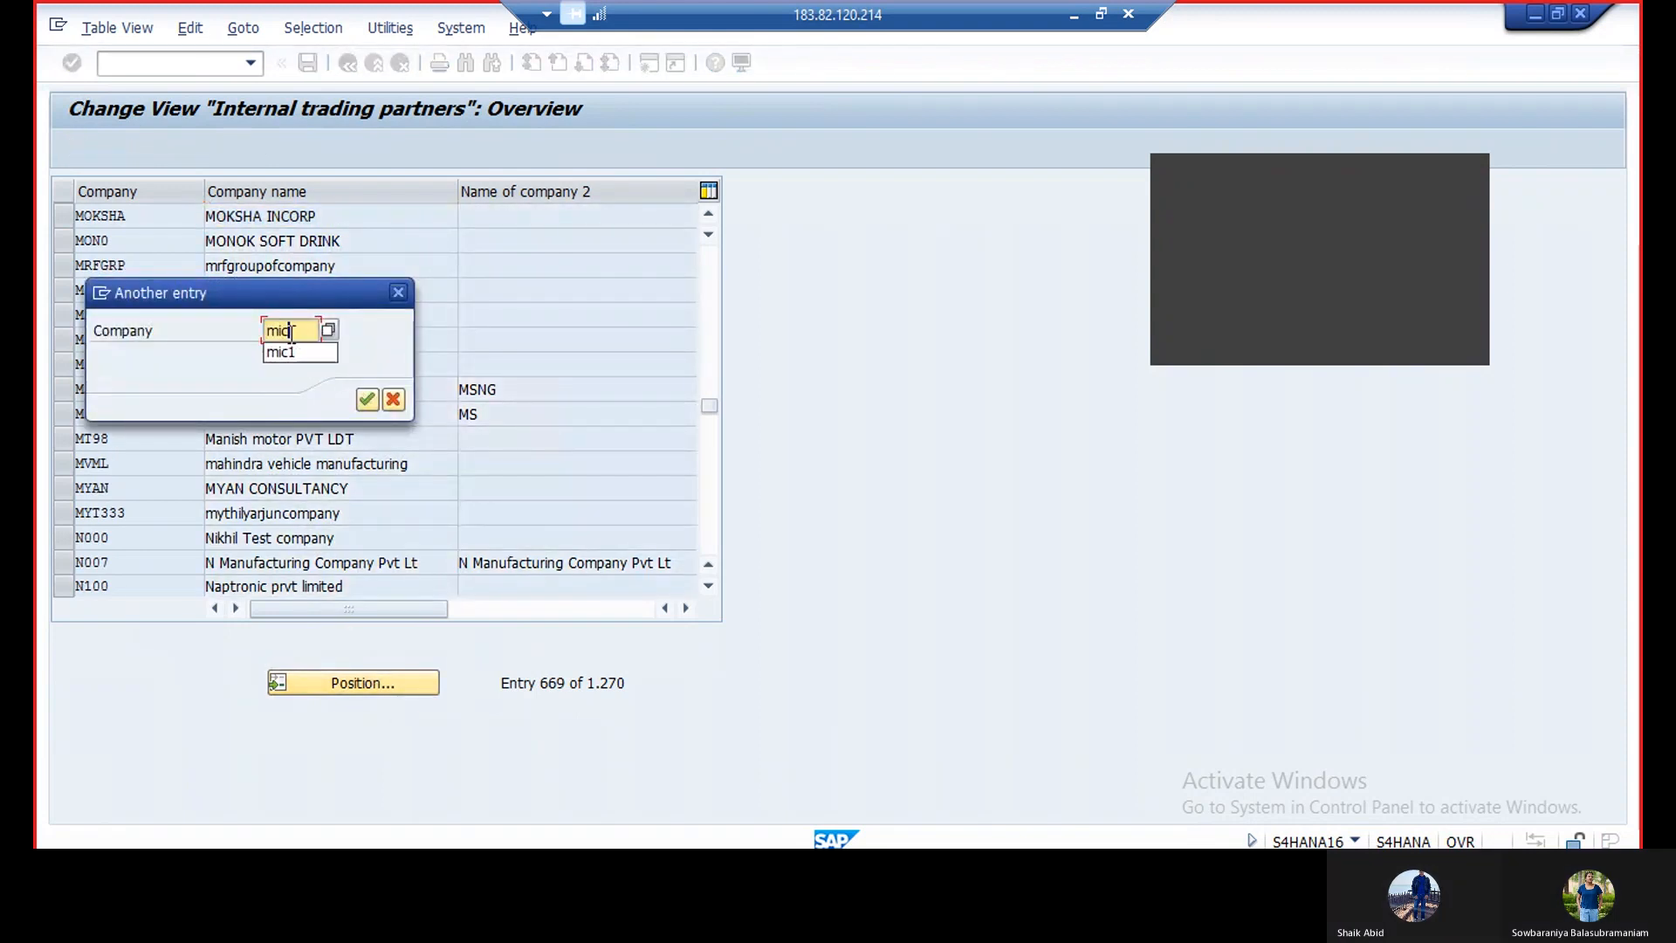
key("Return")
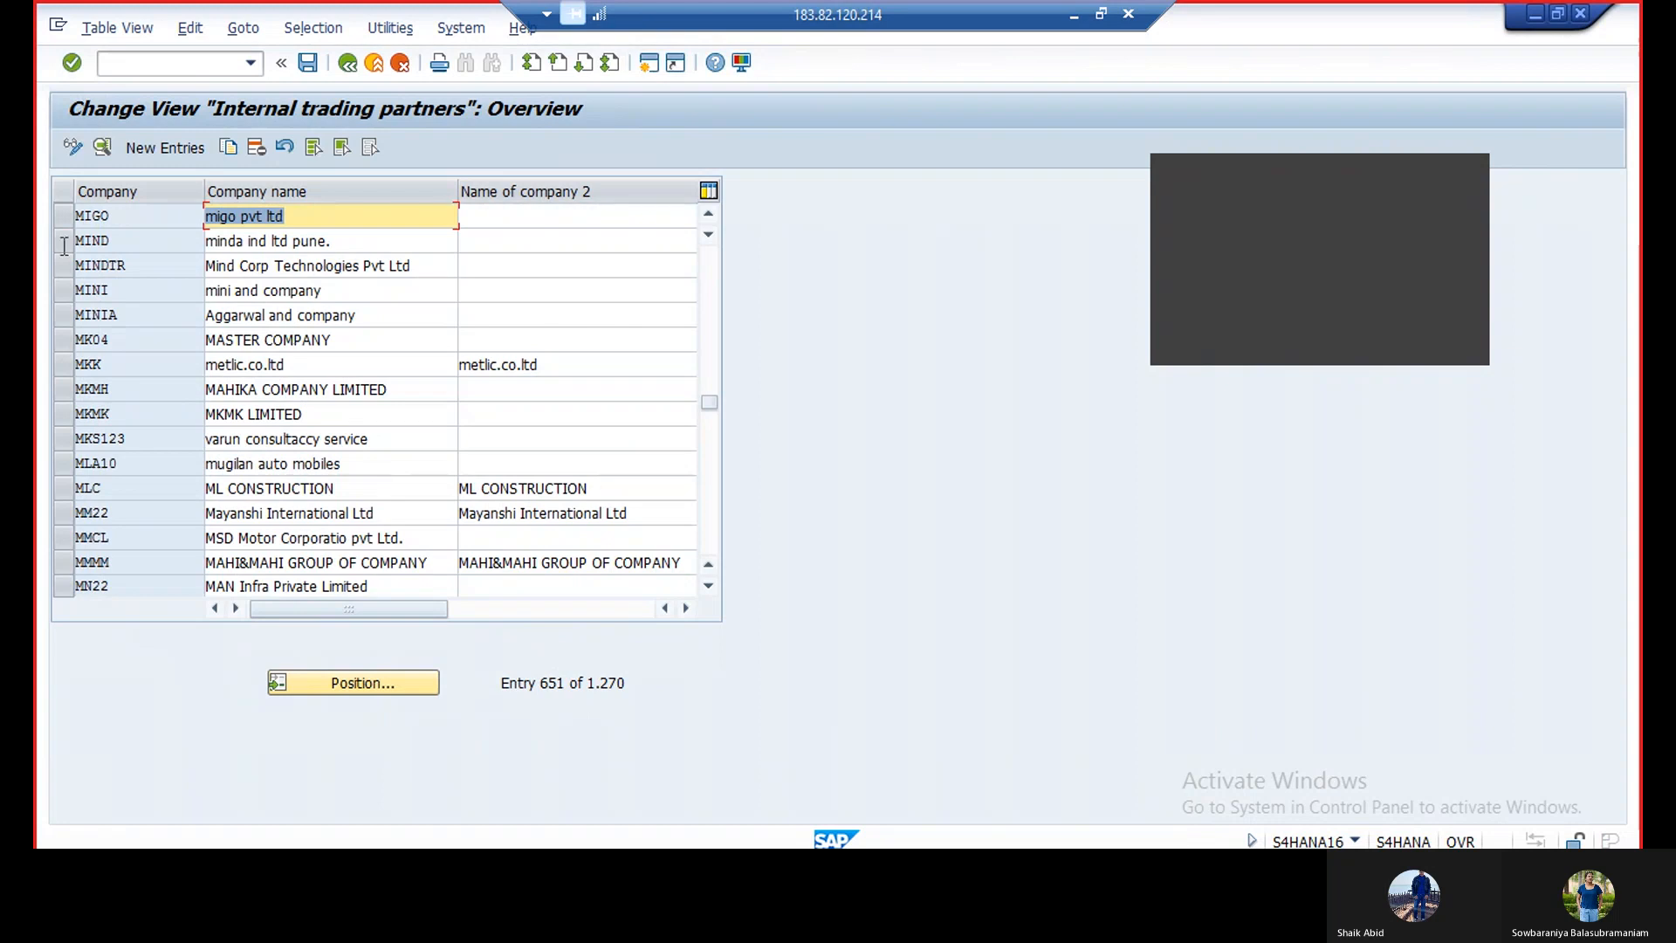
Check the companies listed just before MIGO and open the details of company MKS123.
left_click(707, 215)
left_click(707, 215)
left_click(707, 215)
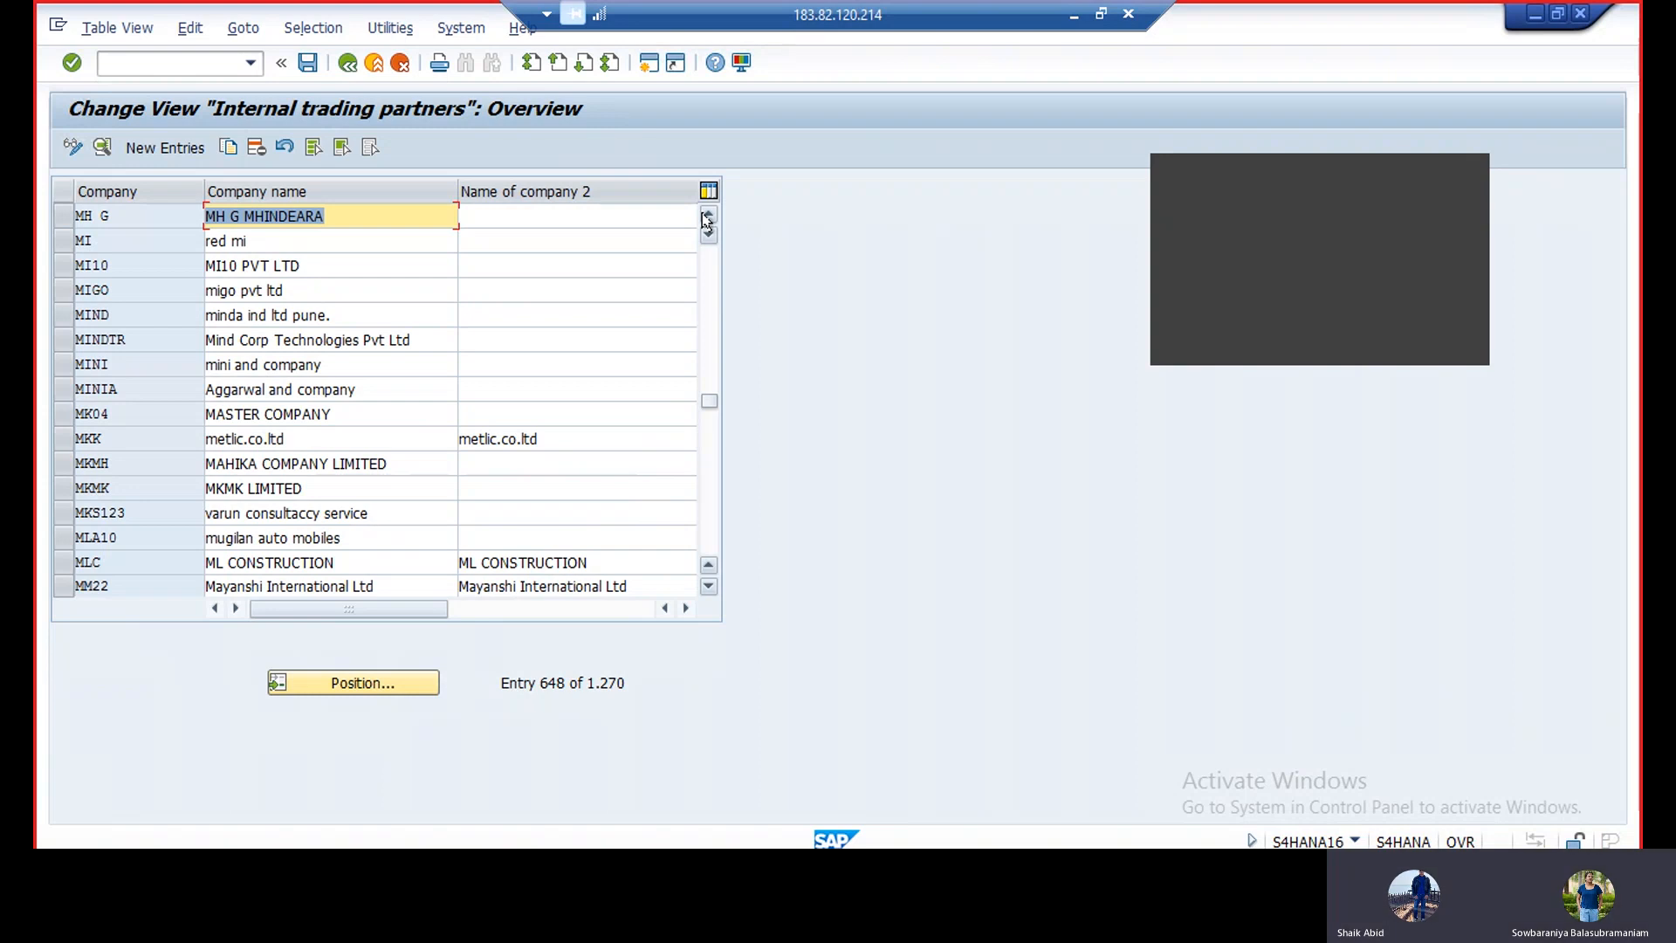
double_click(517, 518)
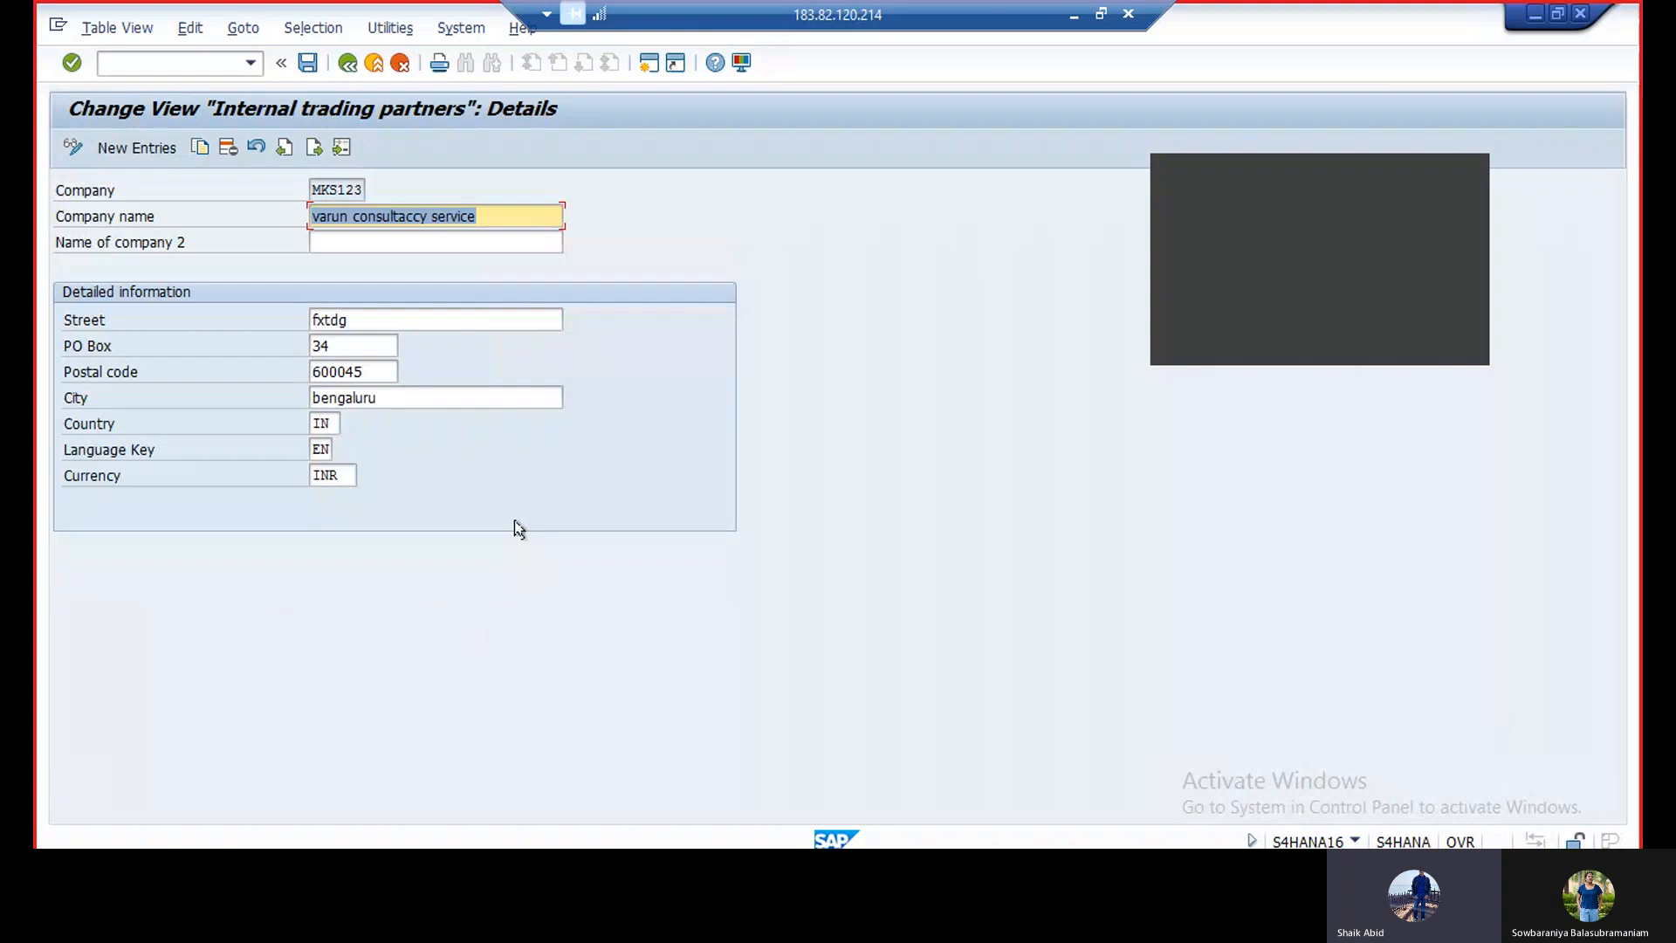